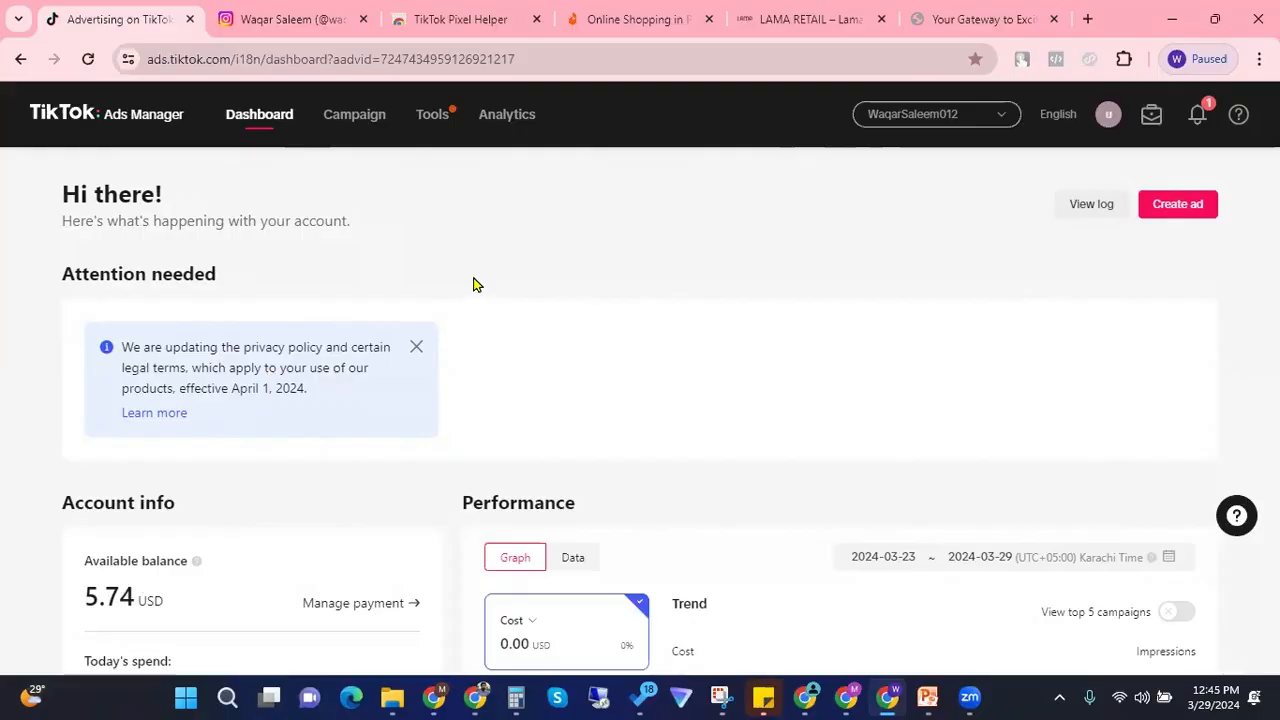
Step: Create a new campaign with Website conversions as its advertising objective
click(347, 122)
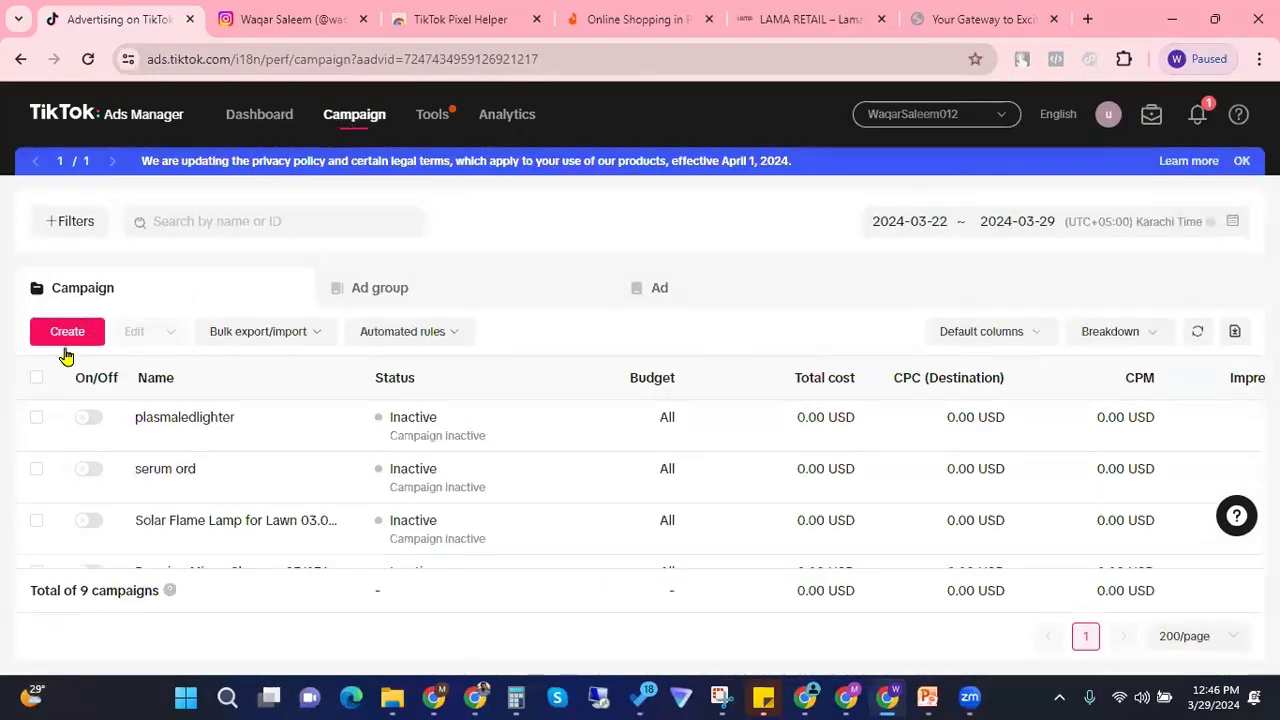
click(69, 339)
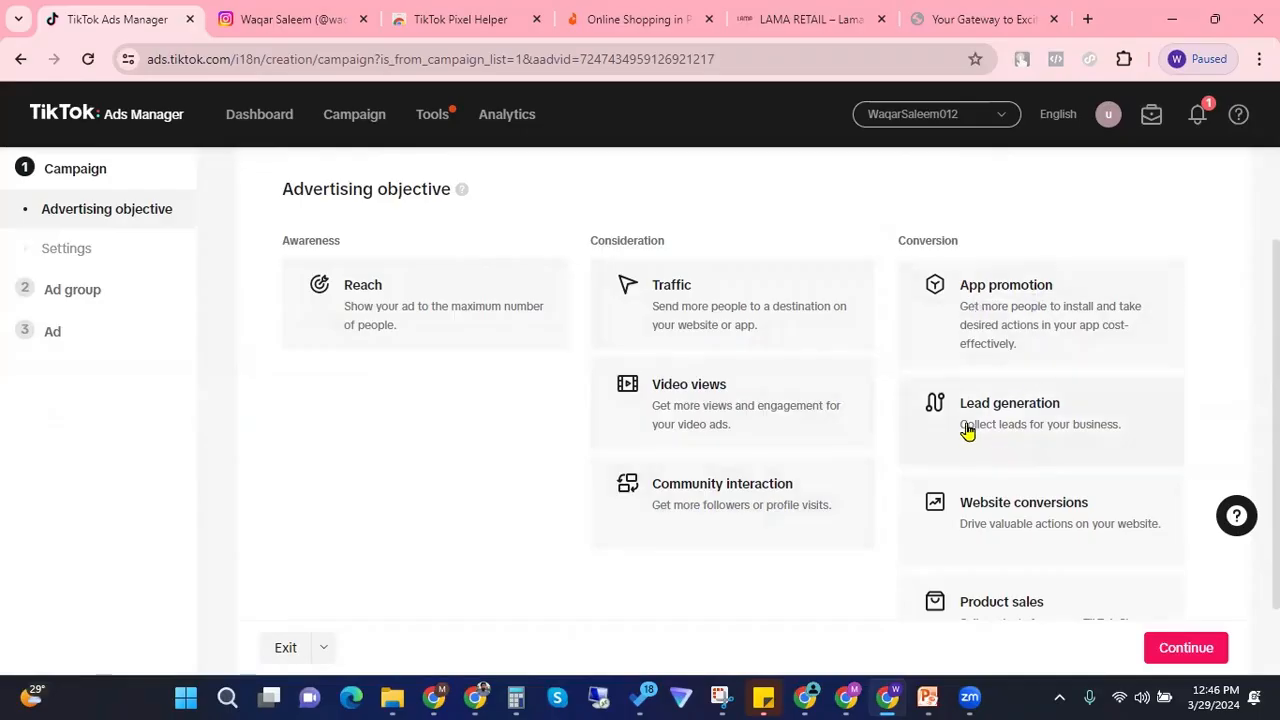
click(1030, 518)
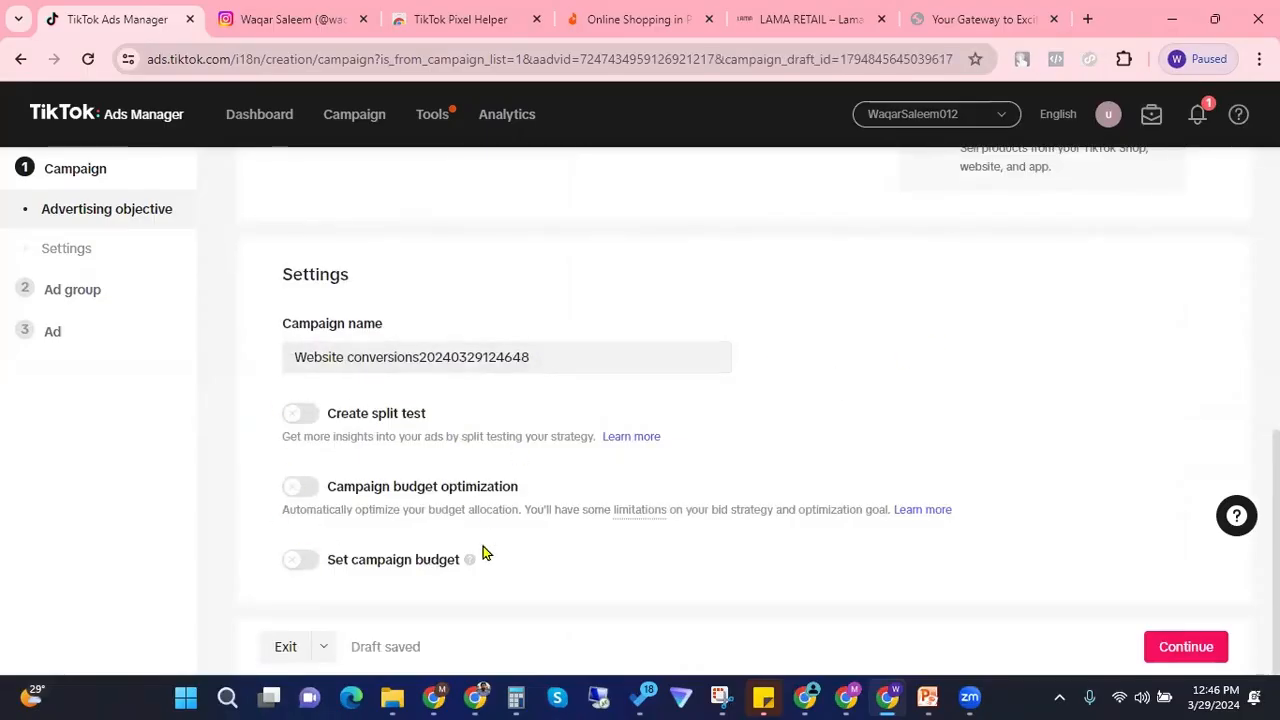
Step: Review the campaign's split test and budget settings and continue to the ad group setup
mouse_move(469, 559)
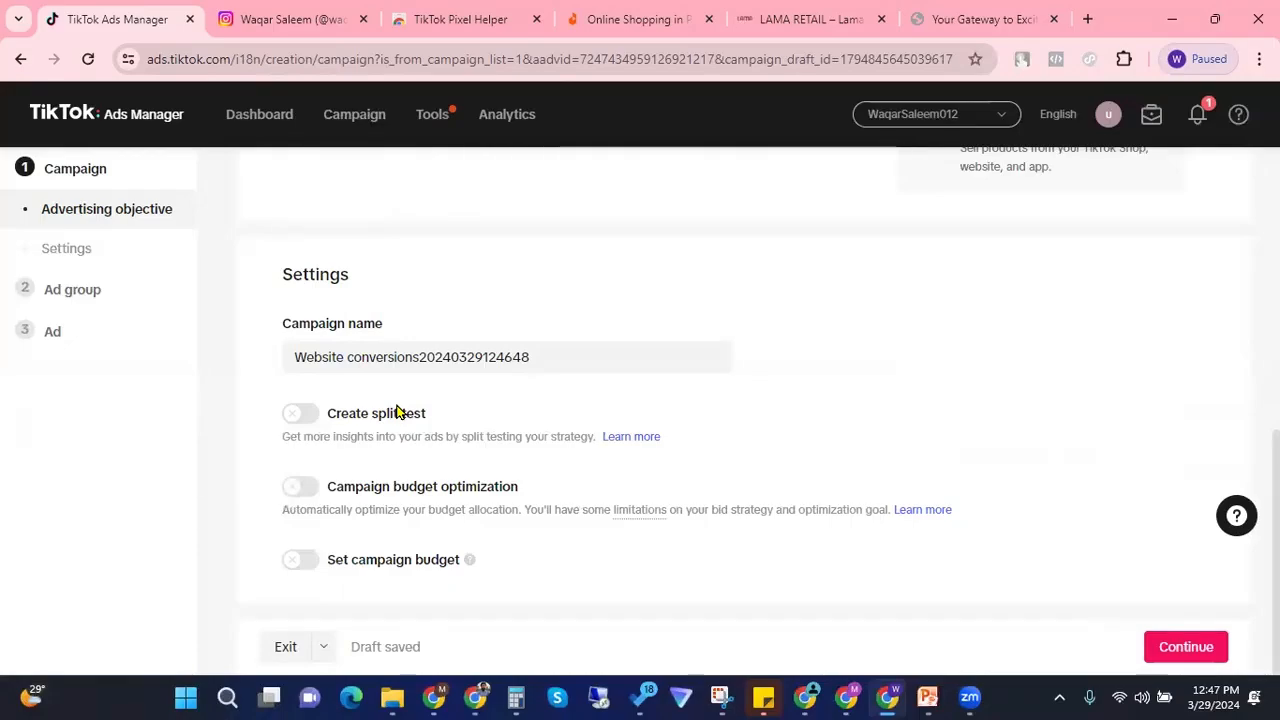
drag(334, 488, 560, 490)
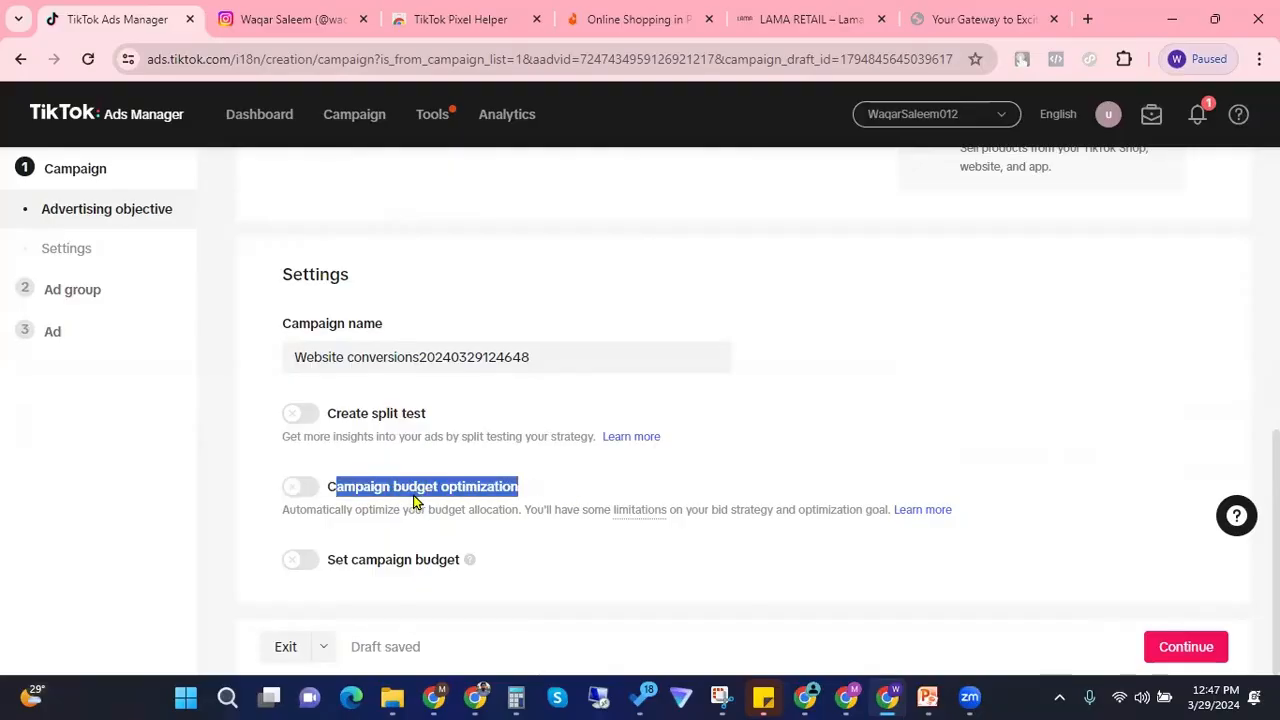
drag(328, 560, 435, 563)
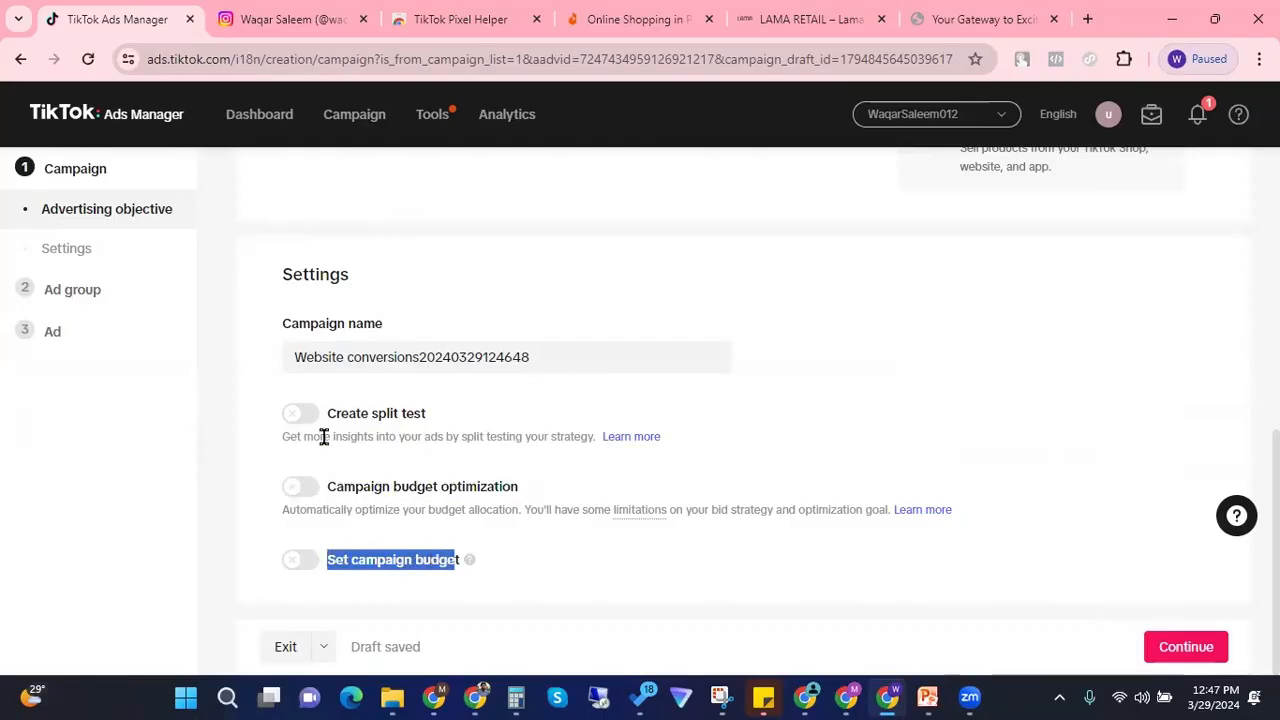
click(1208, 656)
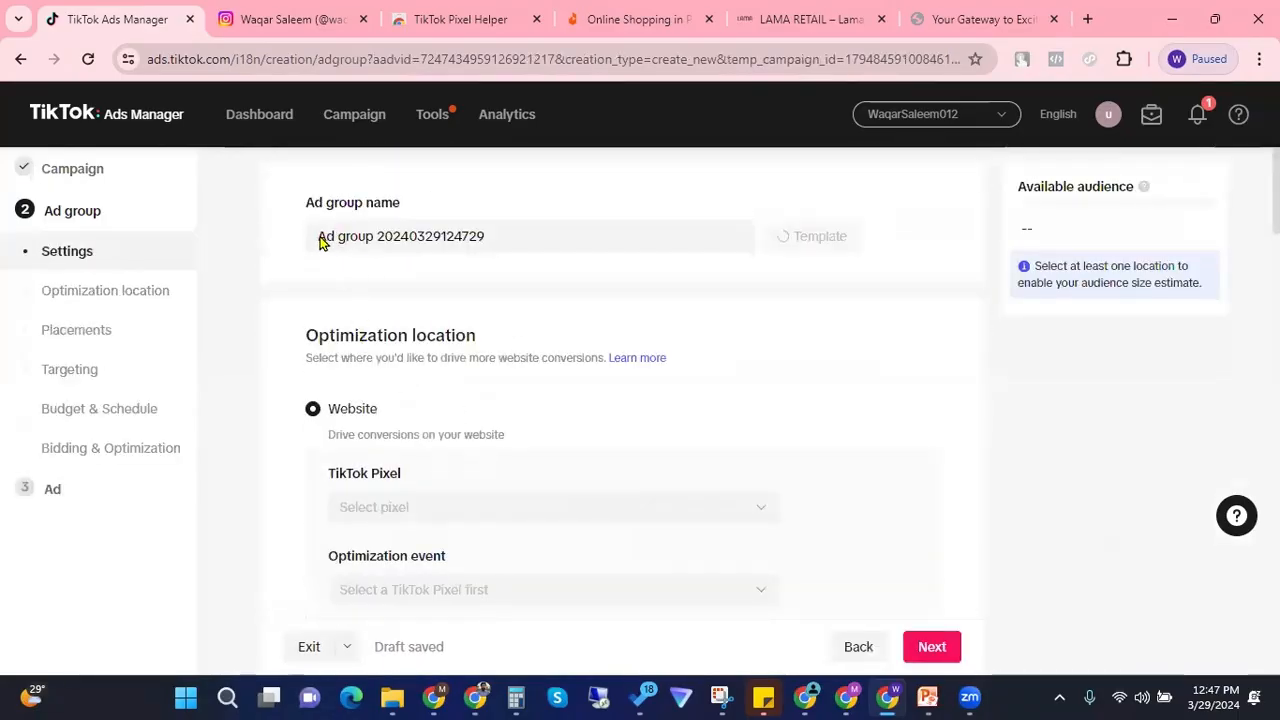
Step: Choose pixel010324bliss as the TikTok Pixel for the ad group's Website optimization location
triple_click(496, 238)
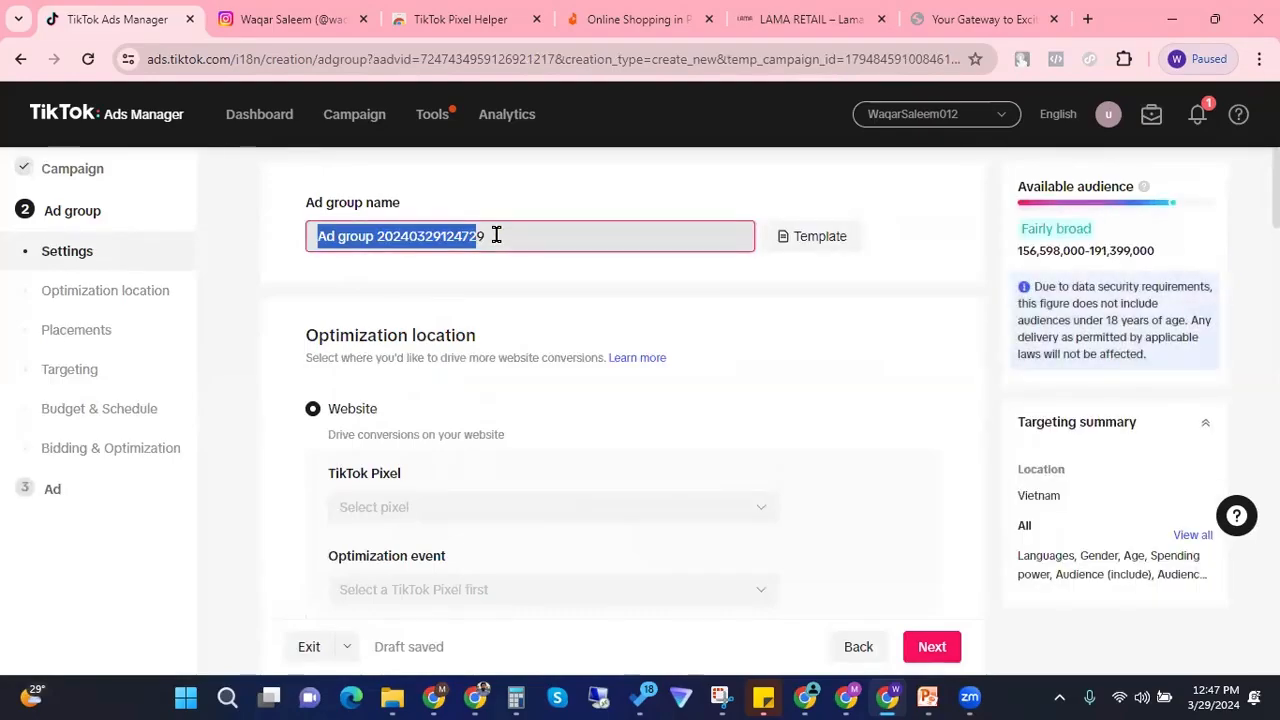
scroll(493, 240, down, 2)
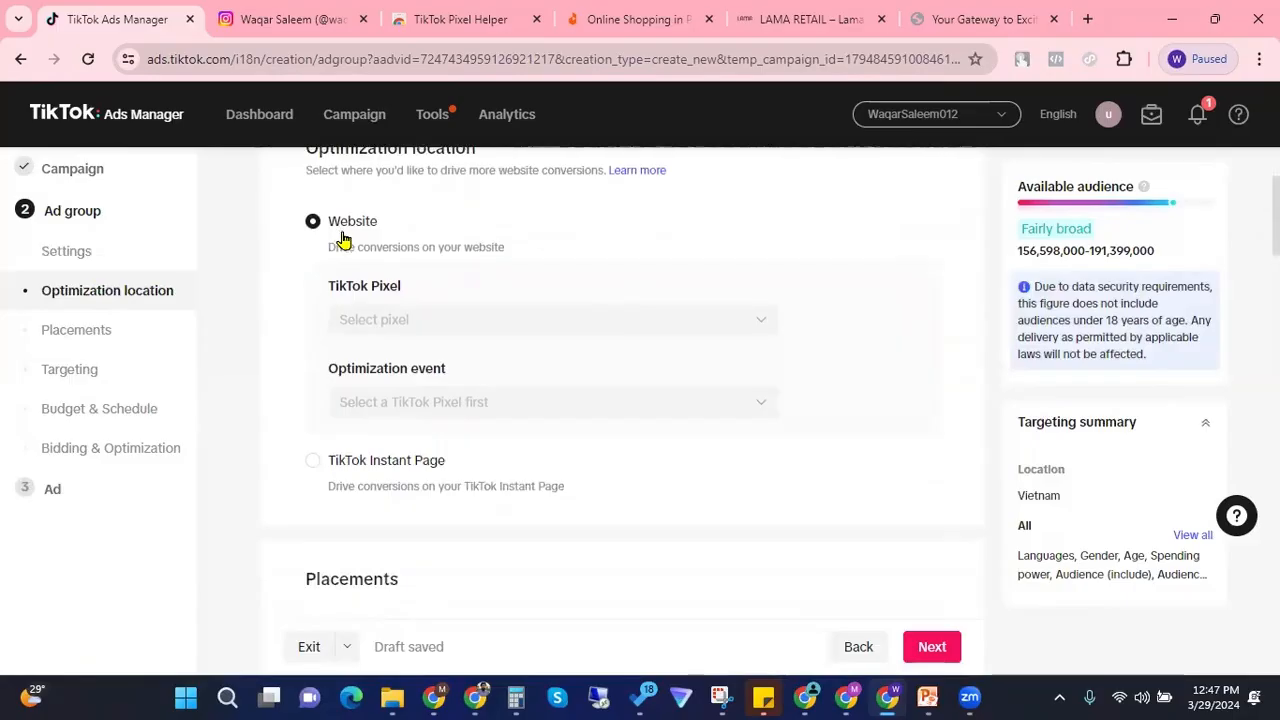
scroll(338, 200, up, 1)
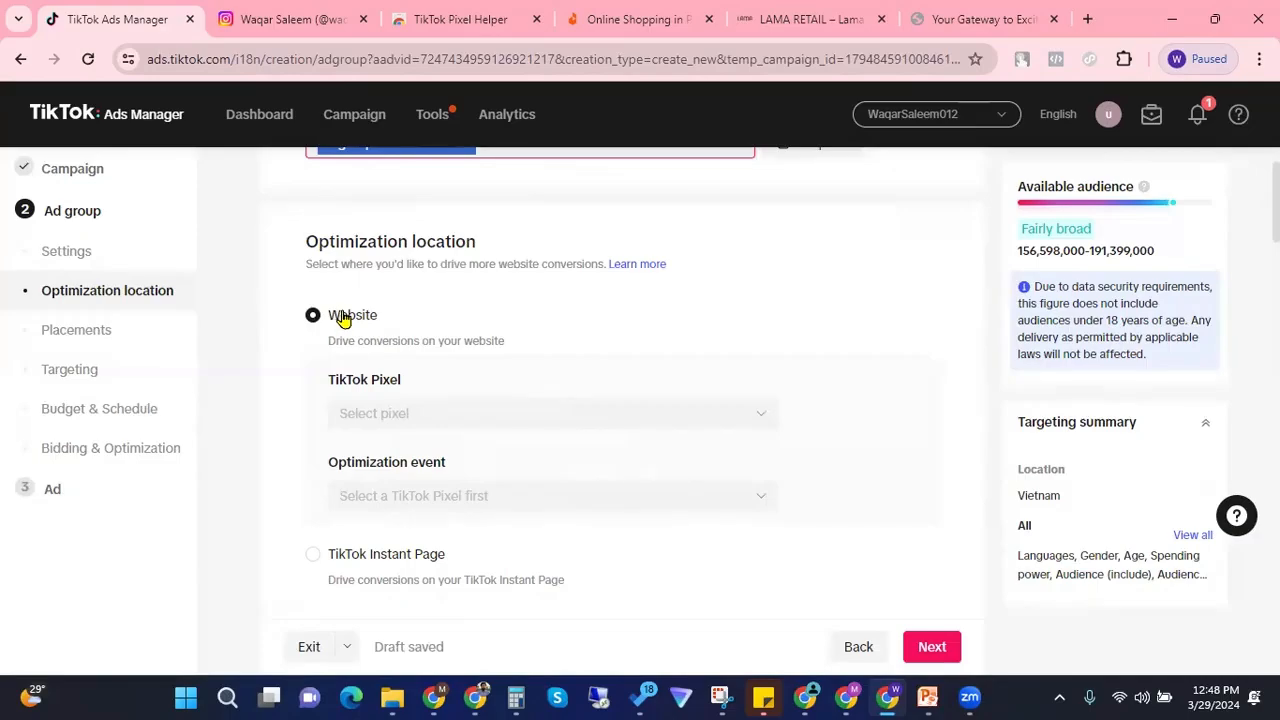
scroll(343, 318, down, 1)
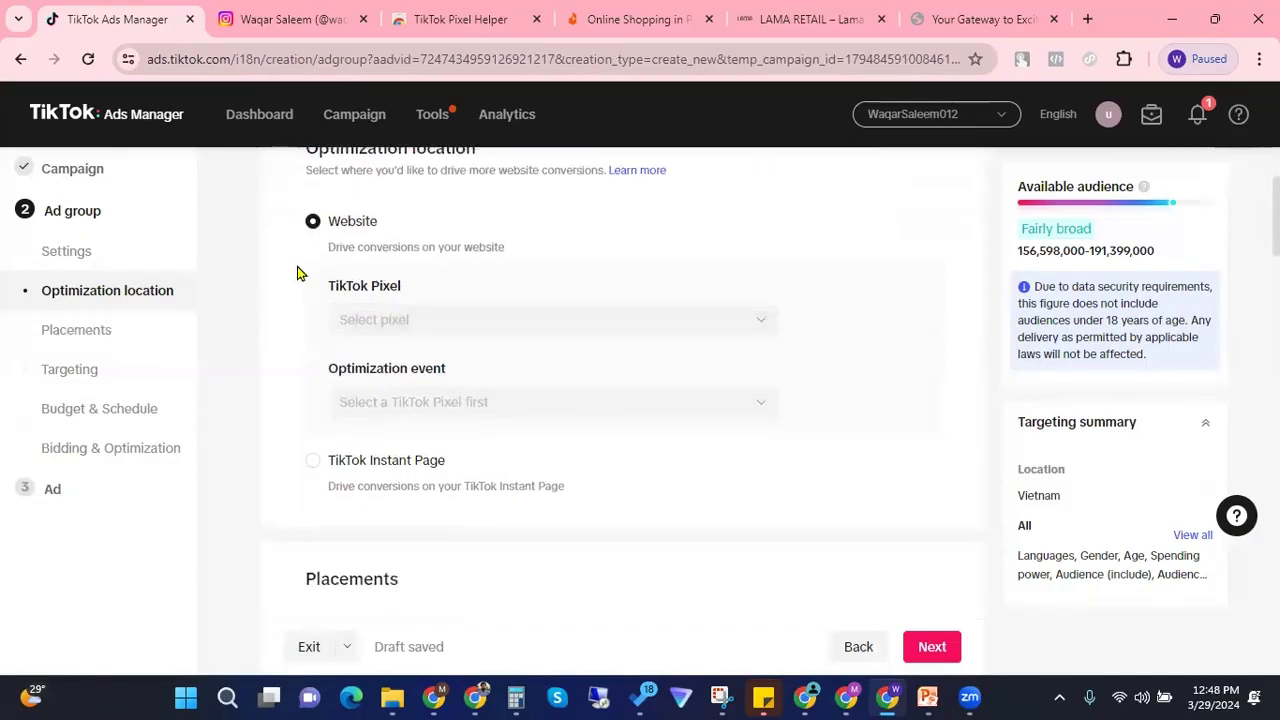
triple_click(348, 287)
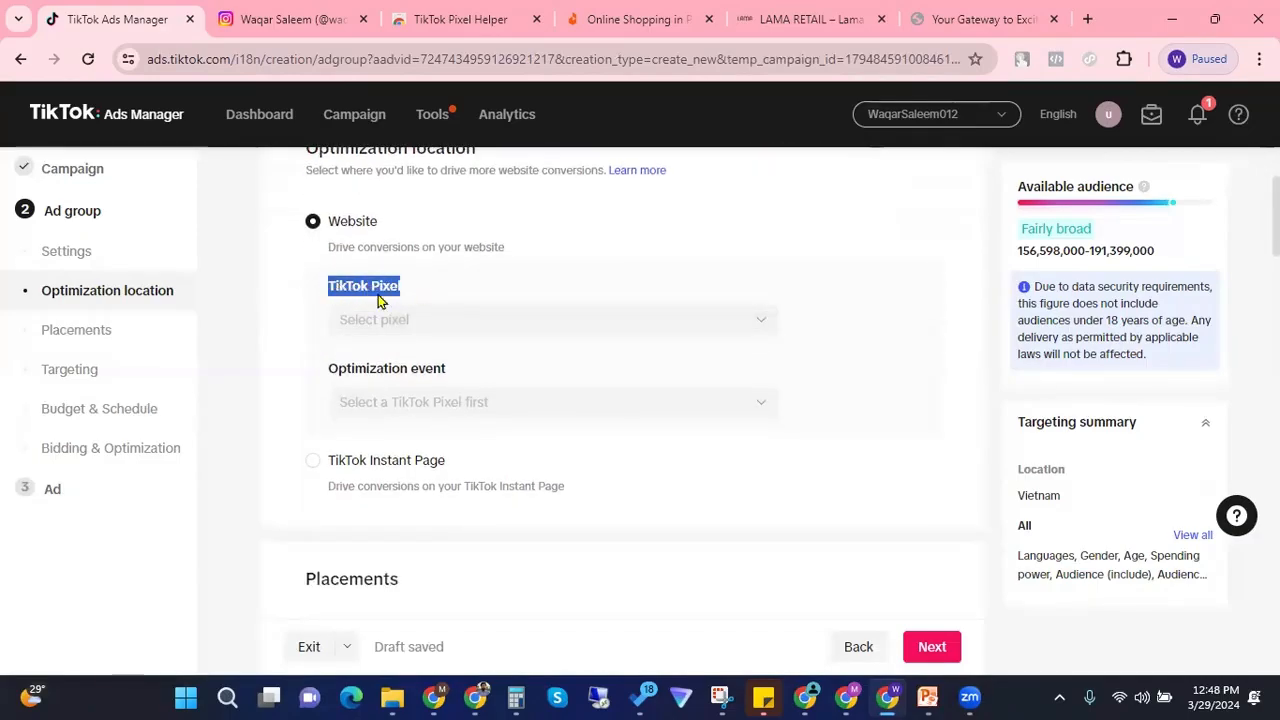
click(531, 322)
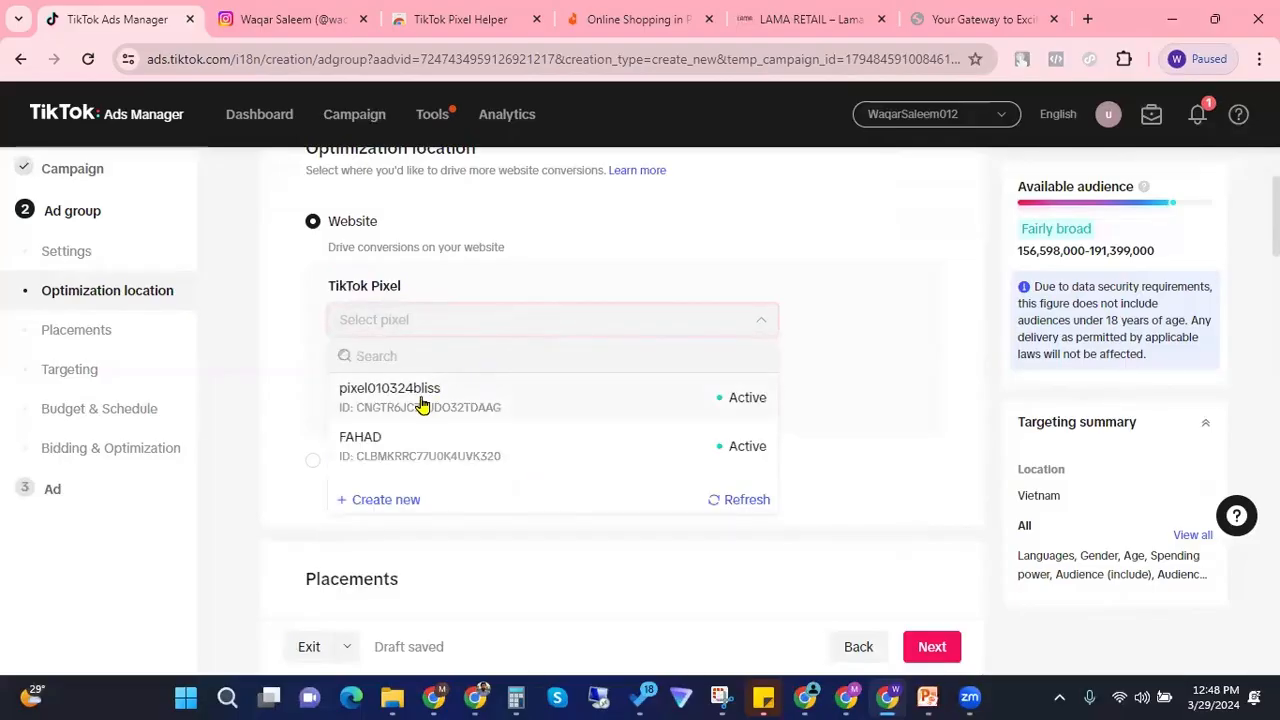
click(421, 398)
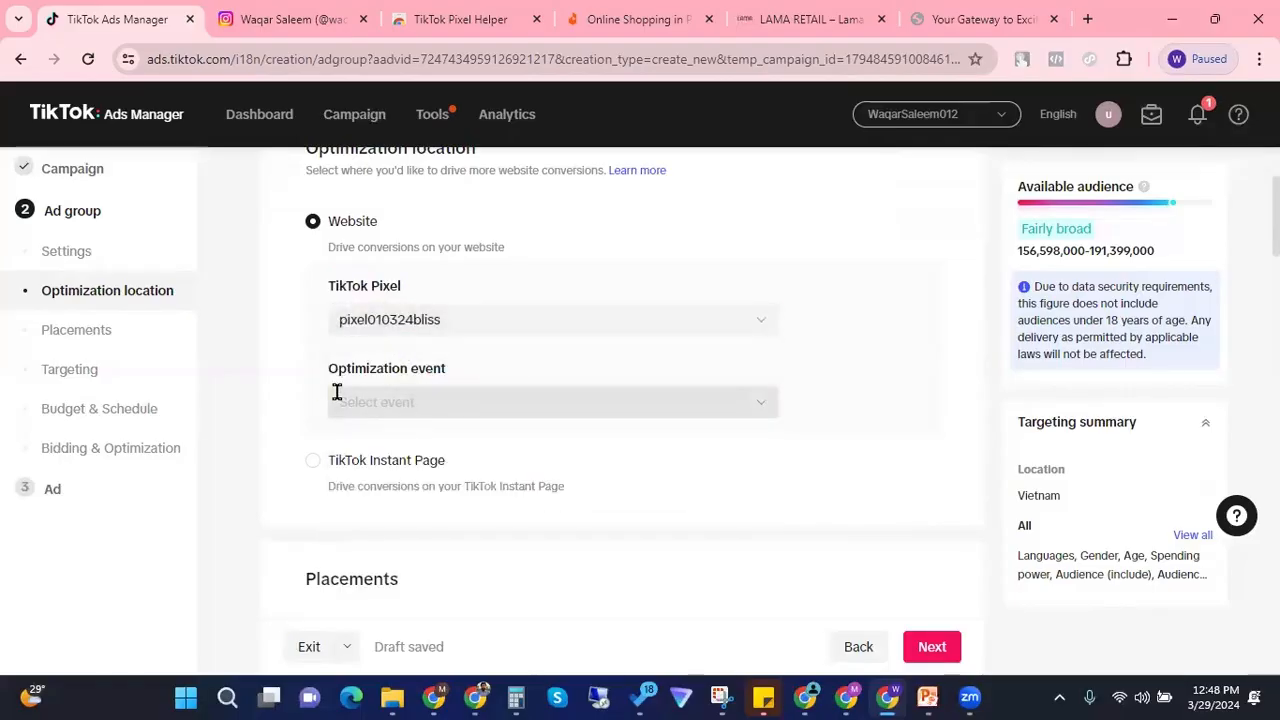
Step: Set the ad group's optimization event to Place an Order
drag(316, 375, 464, 379)
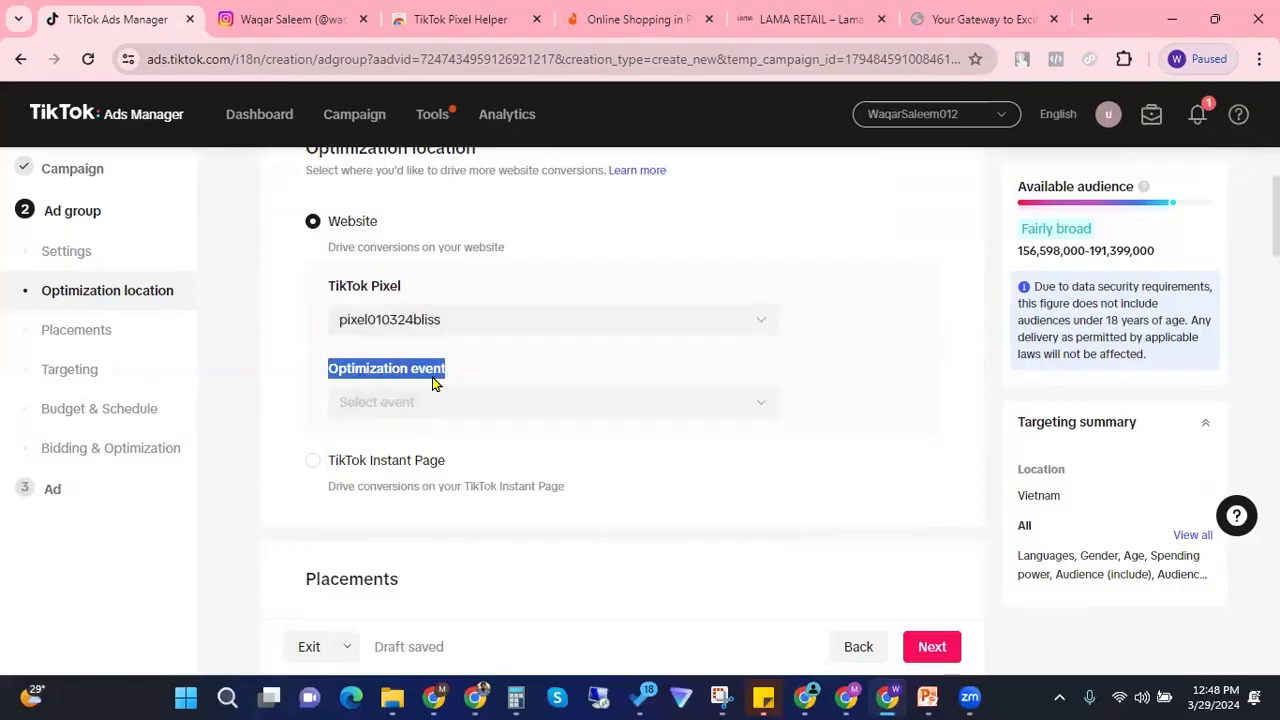
scroll(432, 380, down, 1)
click(472, 310)
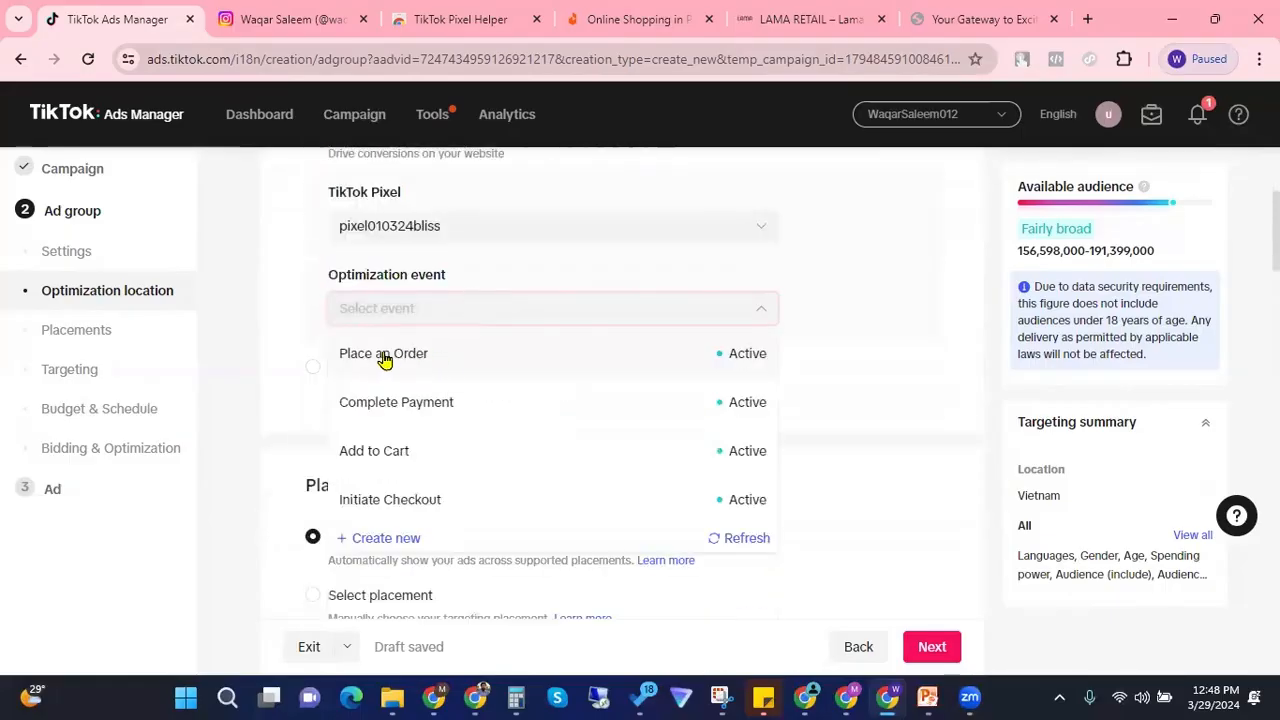
click(380, 356)
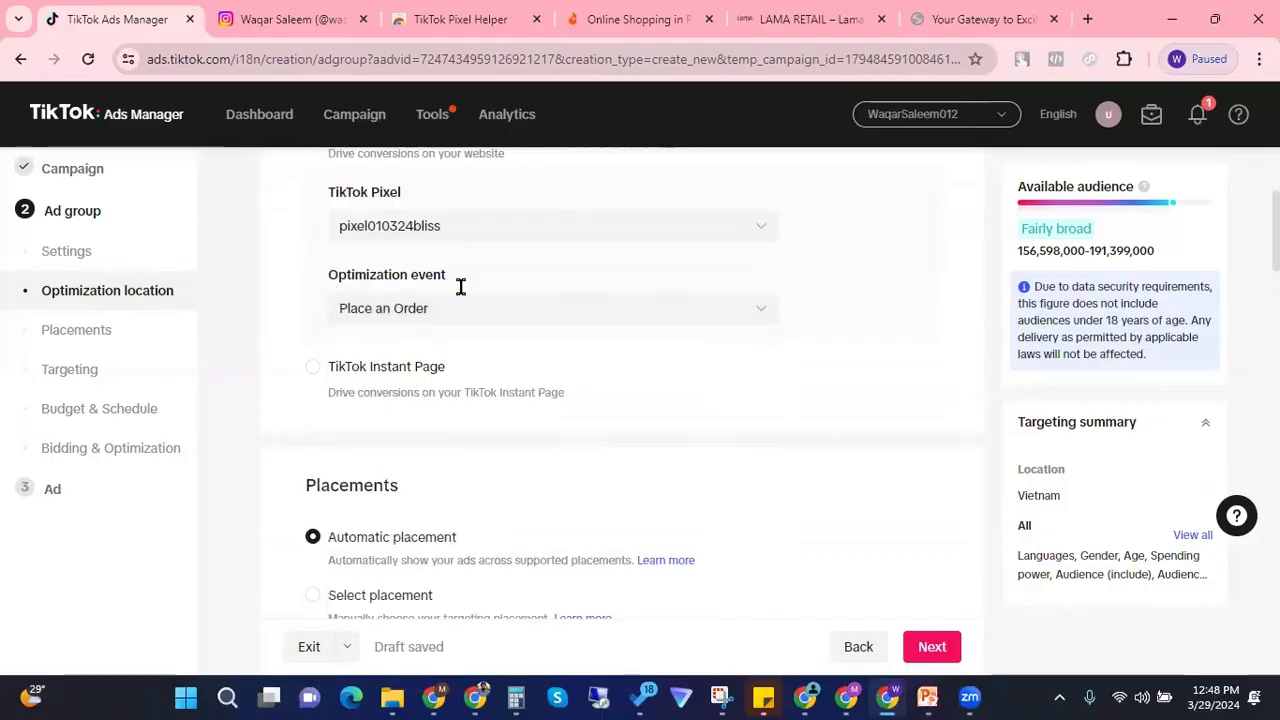
Step: Examine the ad group's placement options, targeting section and list of saved audiences
scroll(468, 310, down, 3)
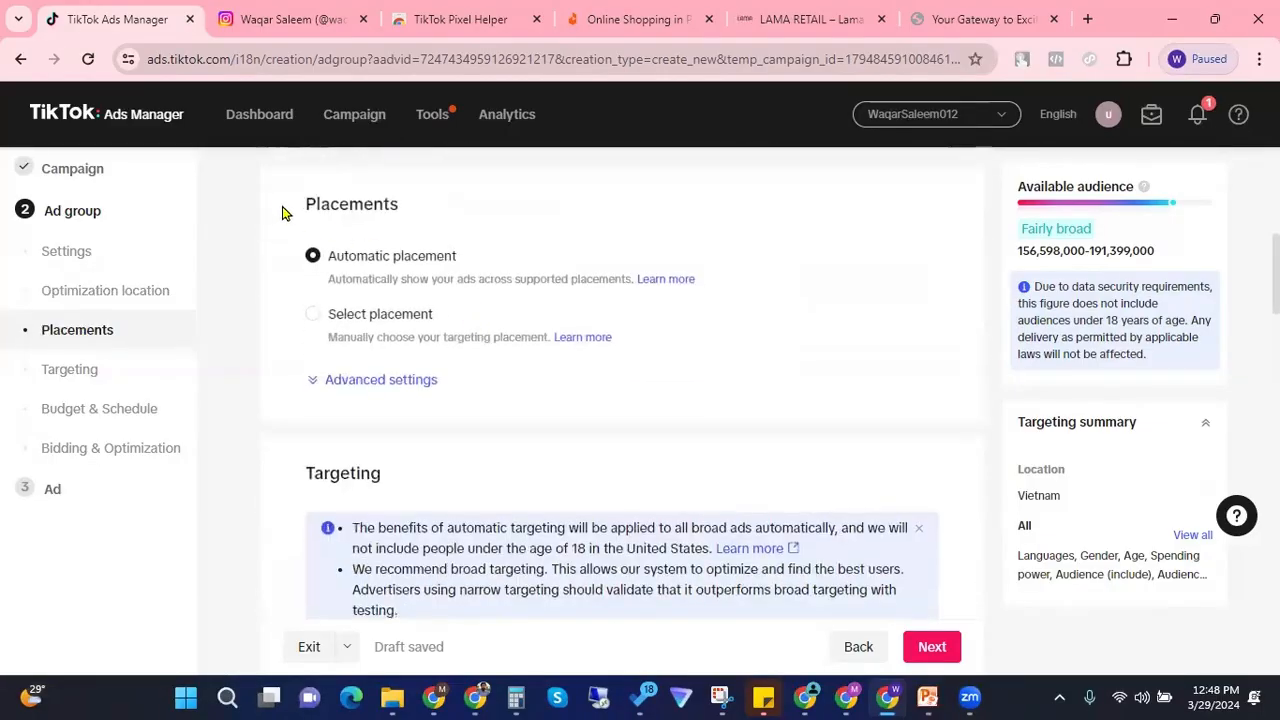
drag(284, 206, 414, 208)
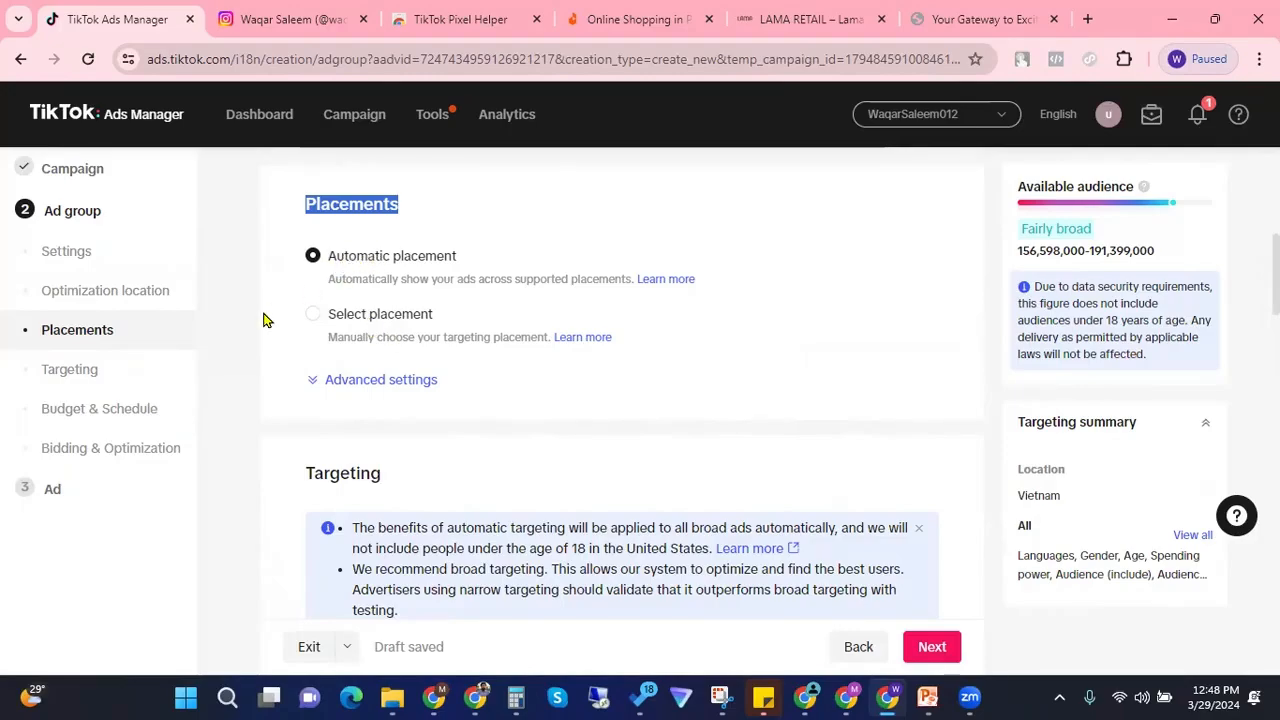
scroll(264, 319, down, 1)
scroll(280, 300, down, 2)
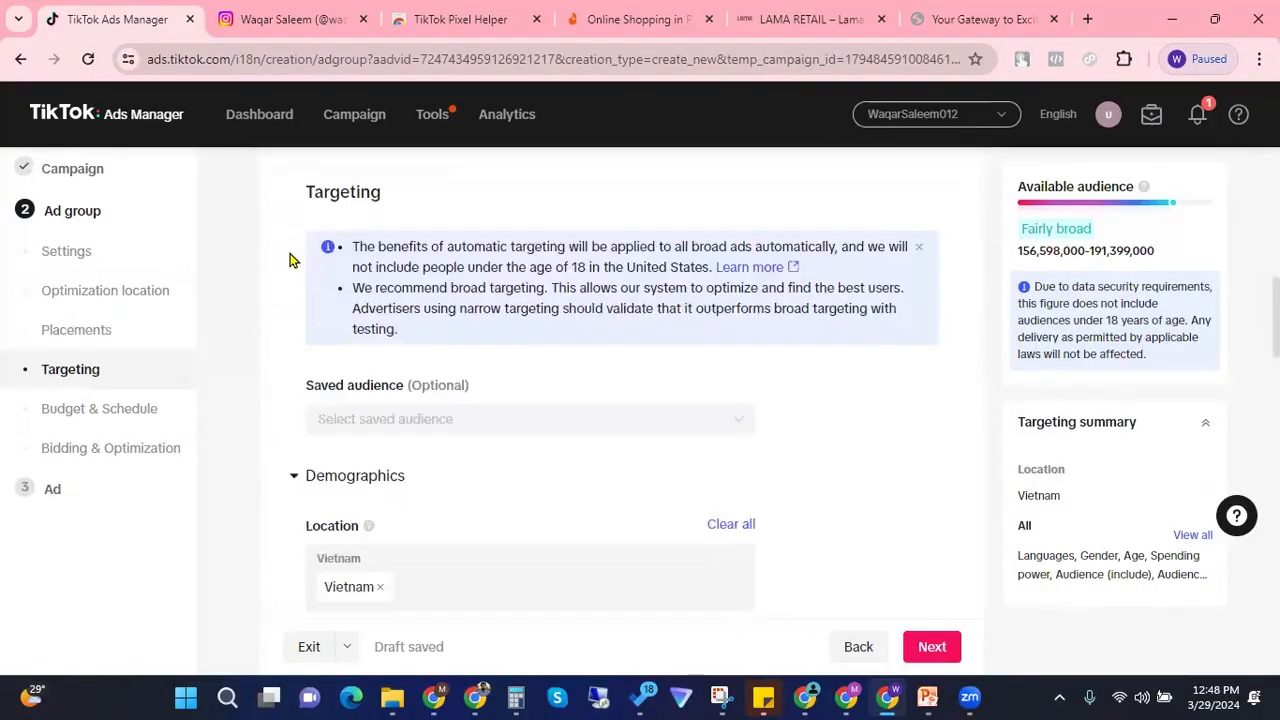
drag(289, 200, 406, 189)
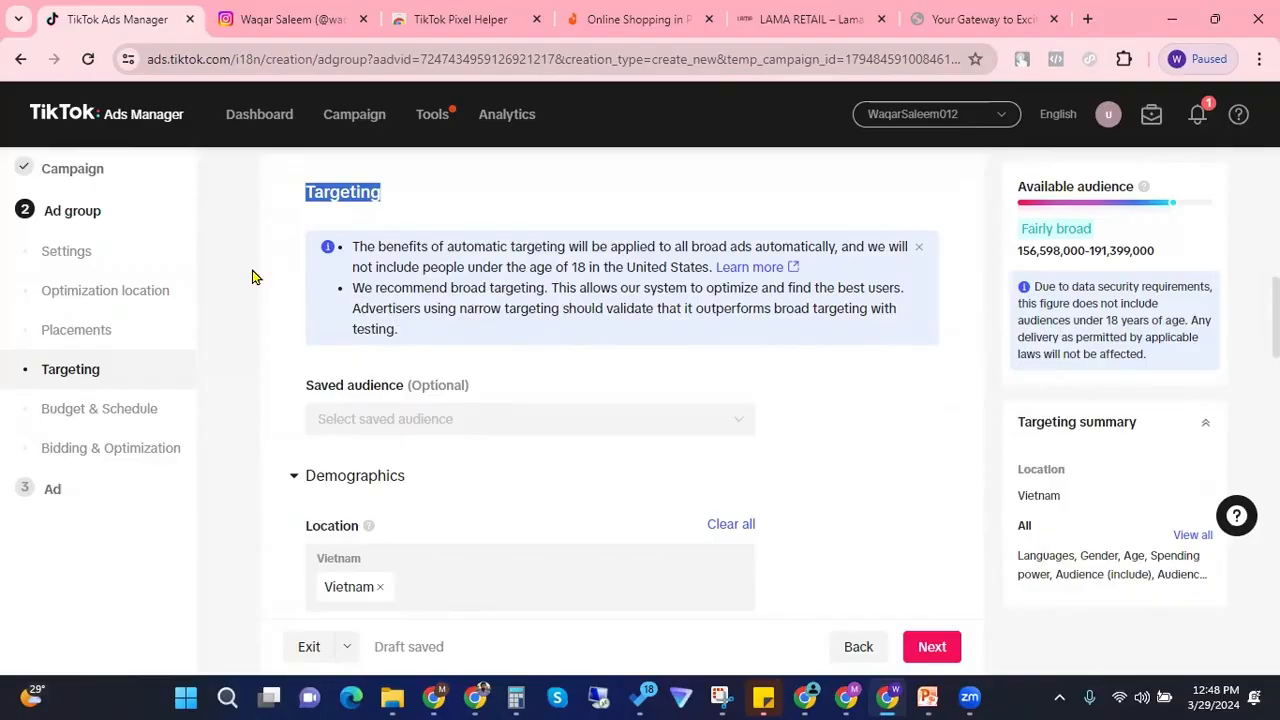
scroll(253, 270, down, 1)
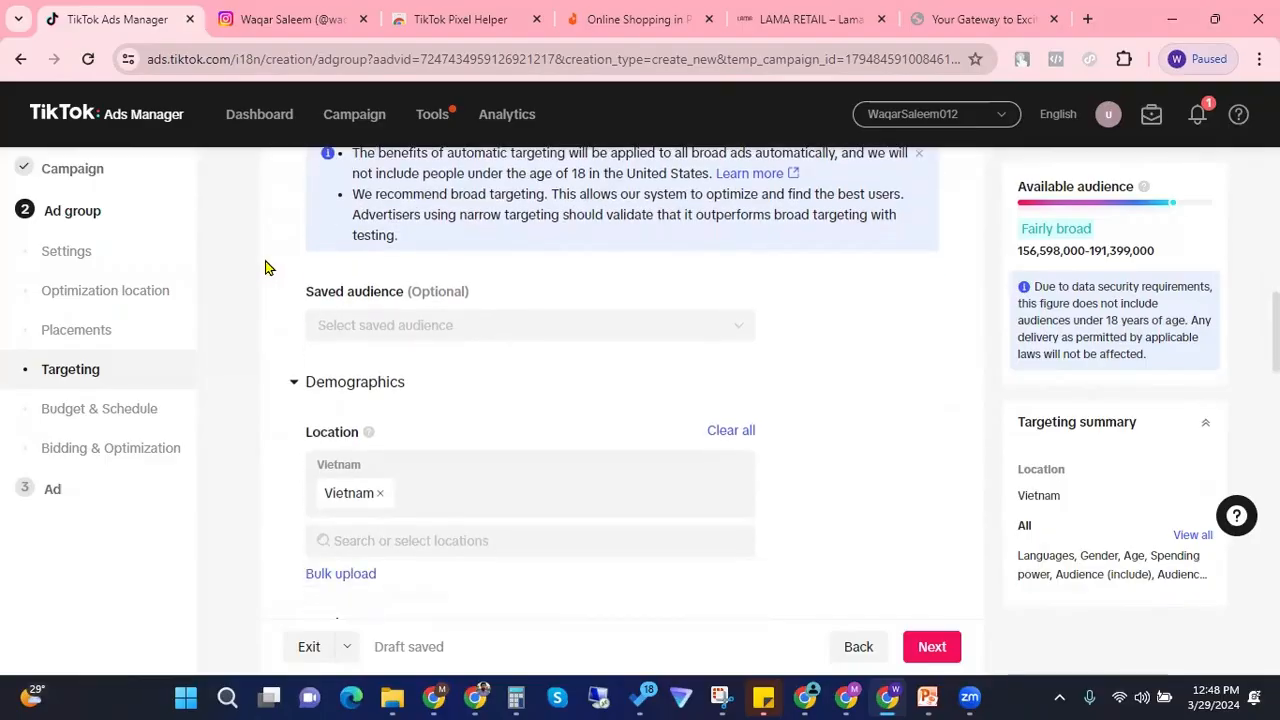
drag(304, 293, 397, 292)
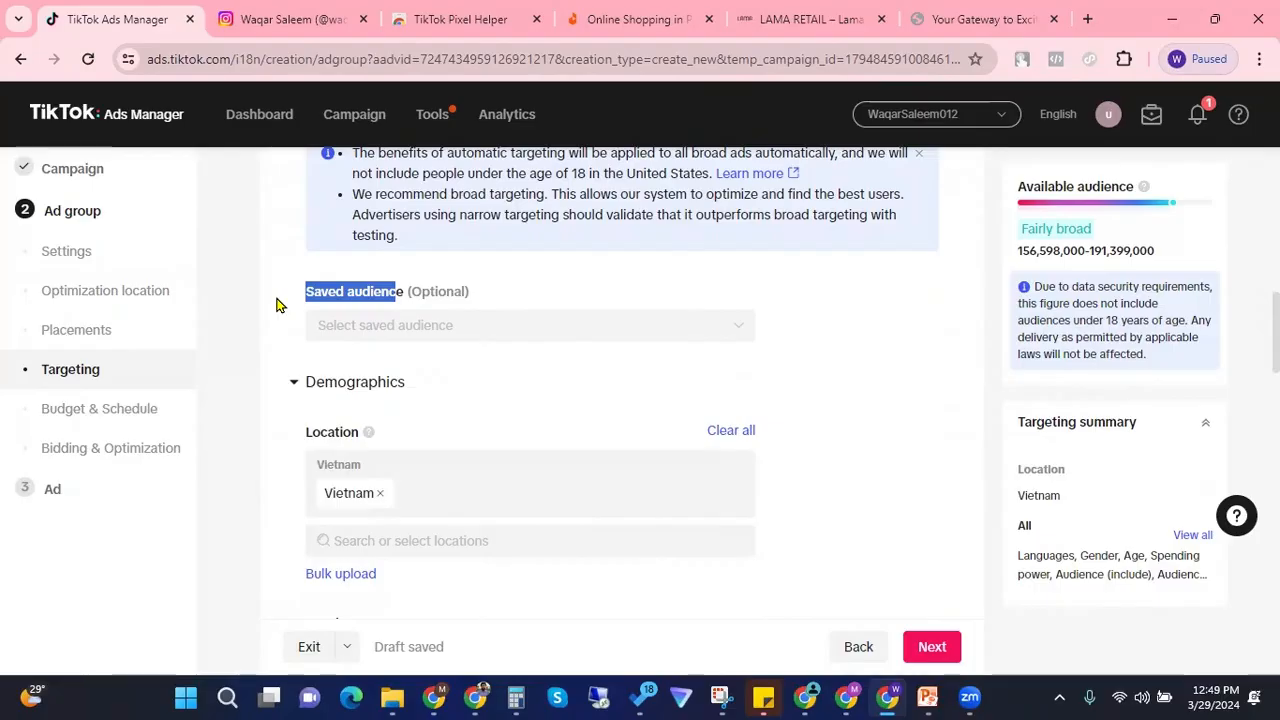
click(342, 325)
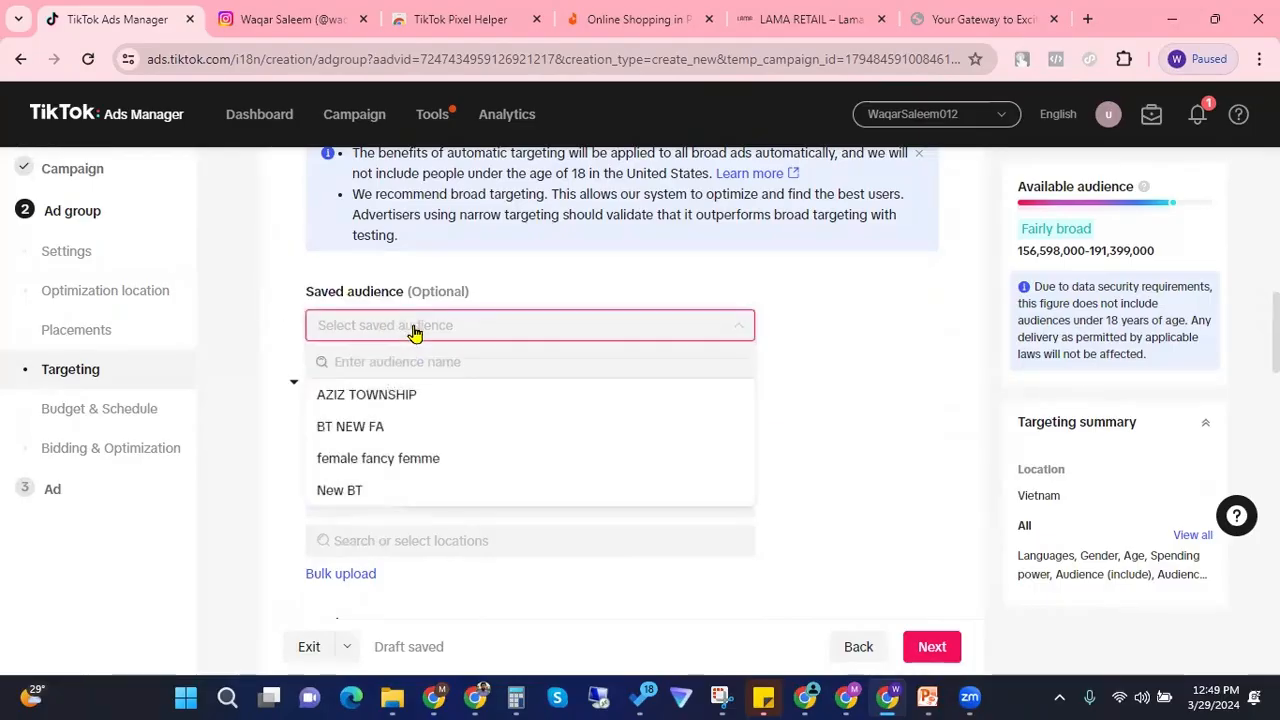
click(260, 330)
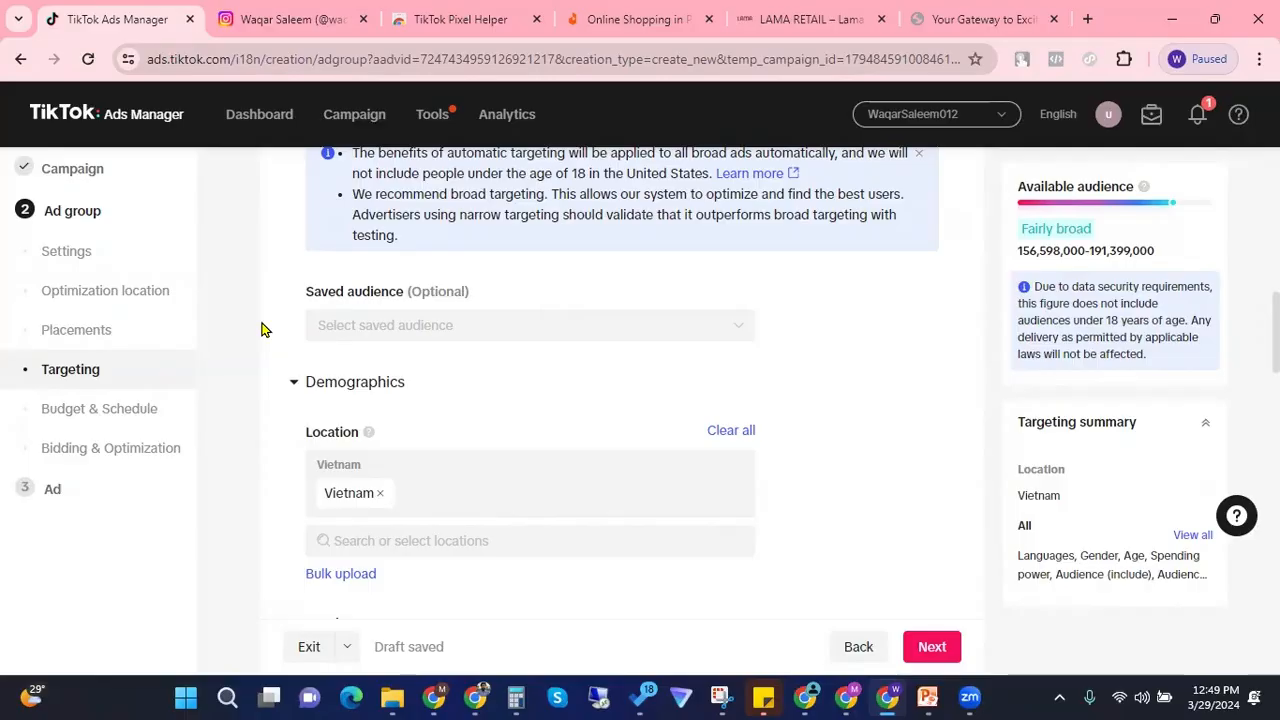
Step: Add Pakistan as a targeting location and remove Vietnam from the ad group's demographics
scroll(255, 325, down, 1)
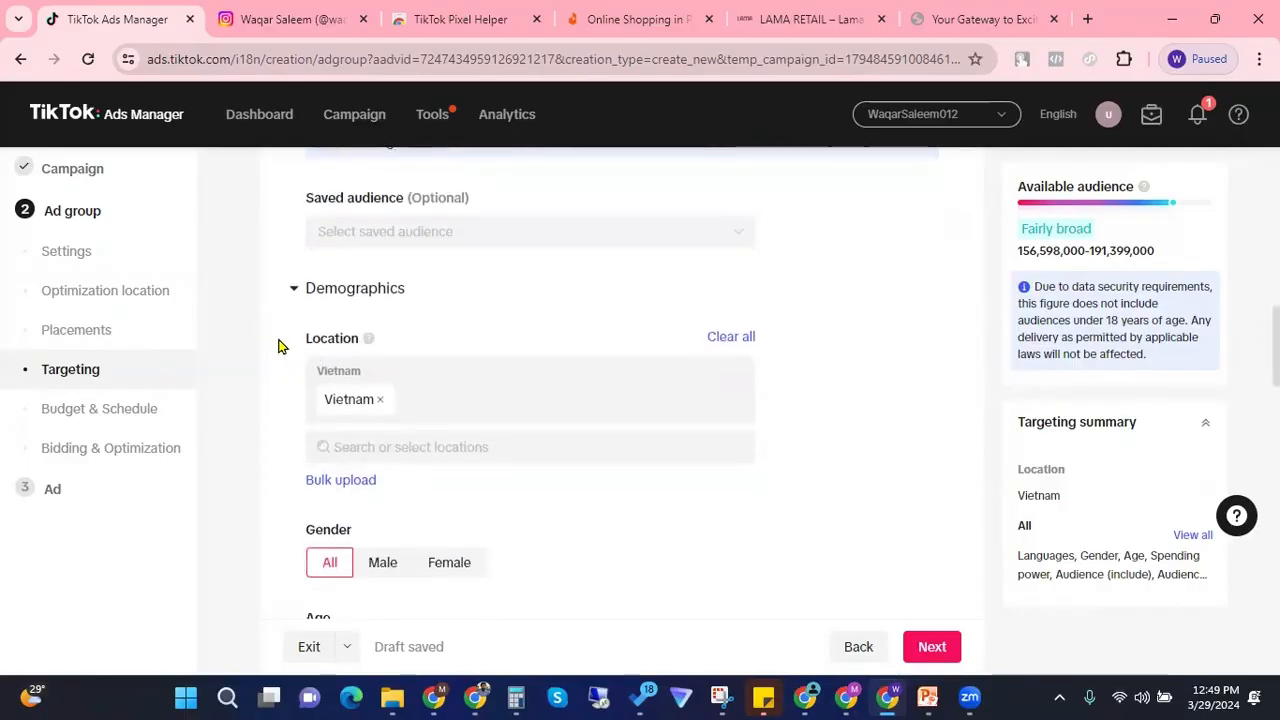
scroll(280, 346, down, 1)
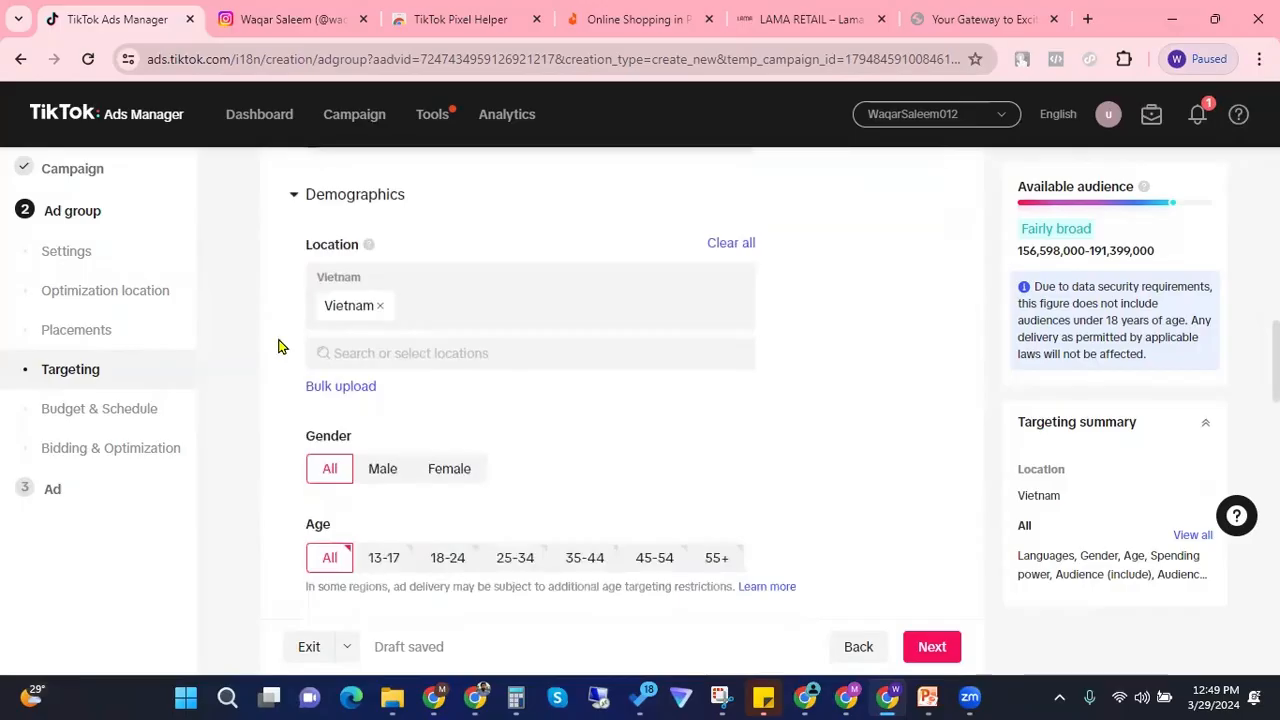
click(427, 356)
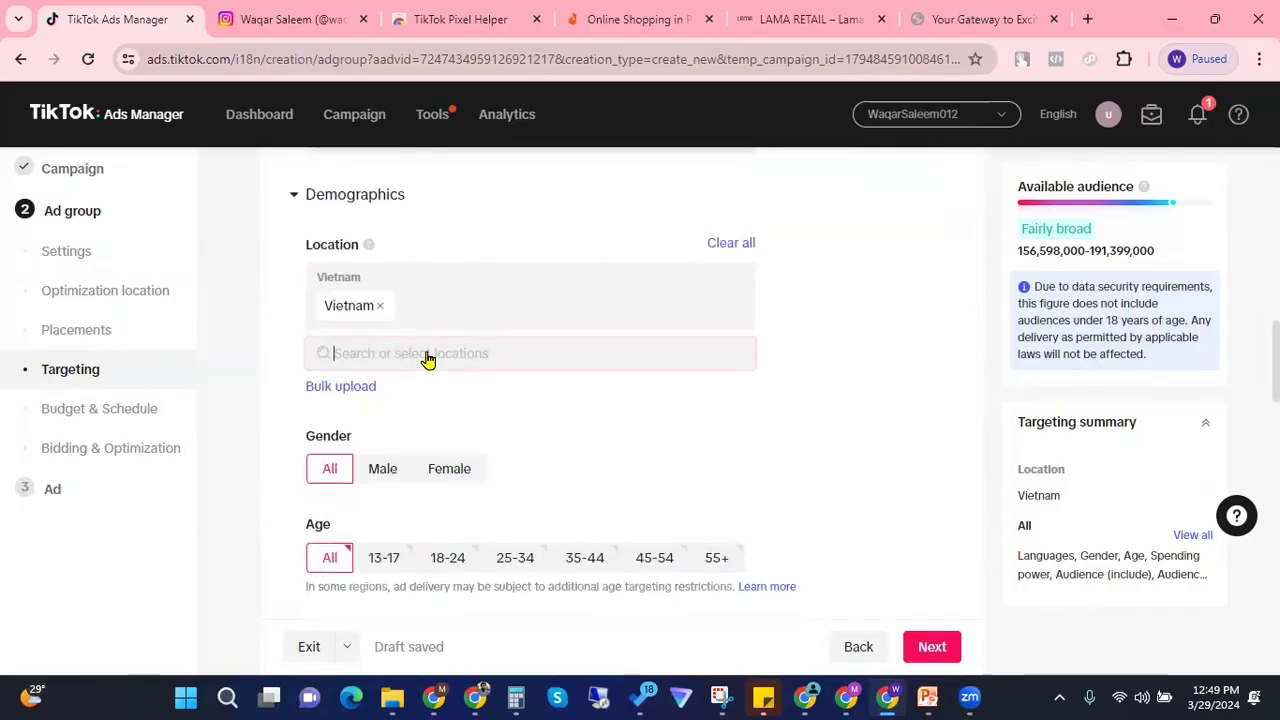
text(paki)
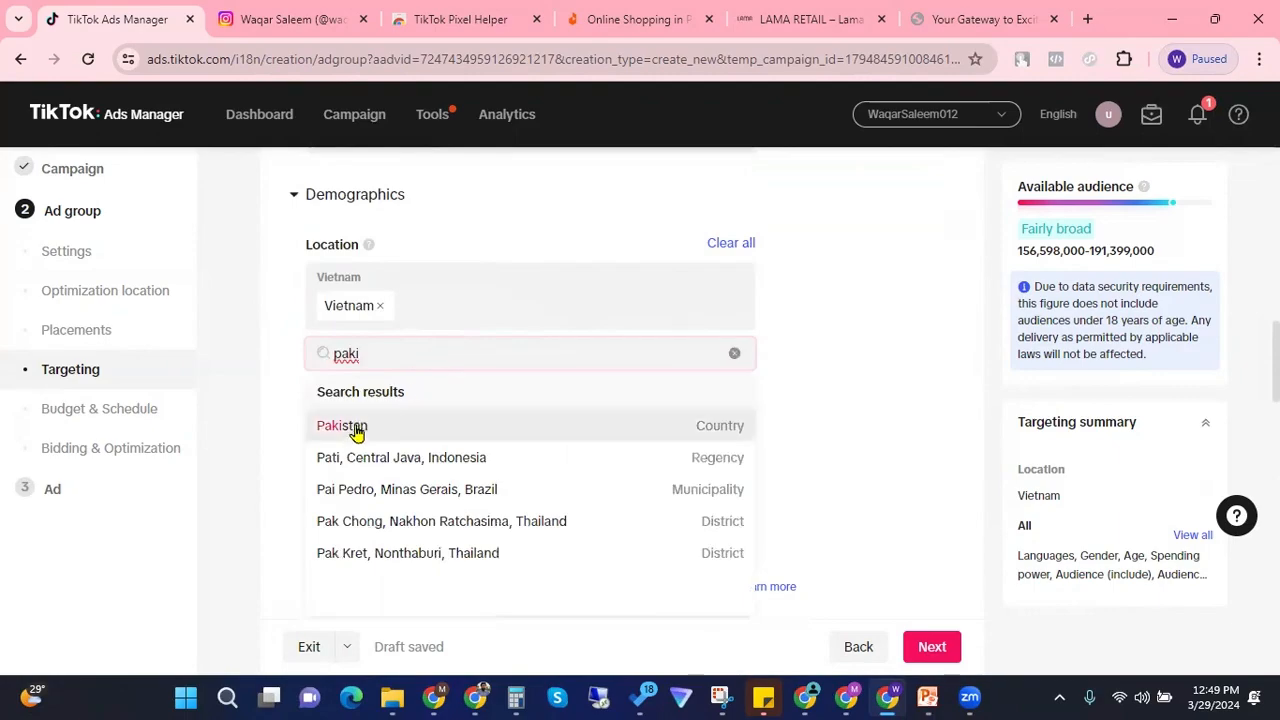
click(355, 428)
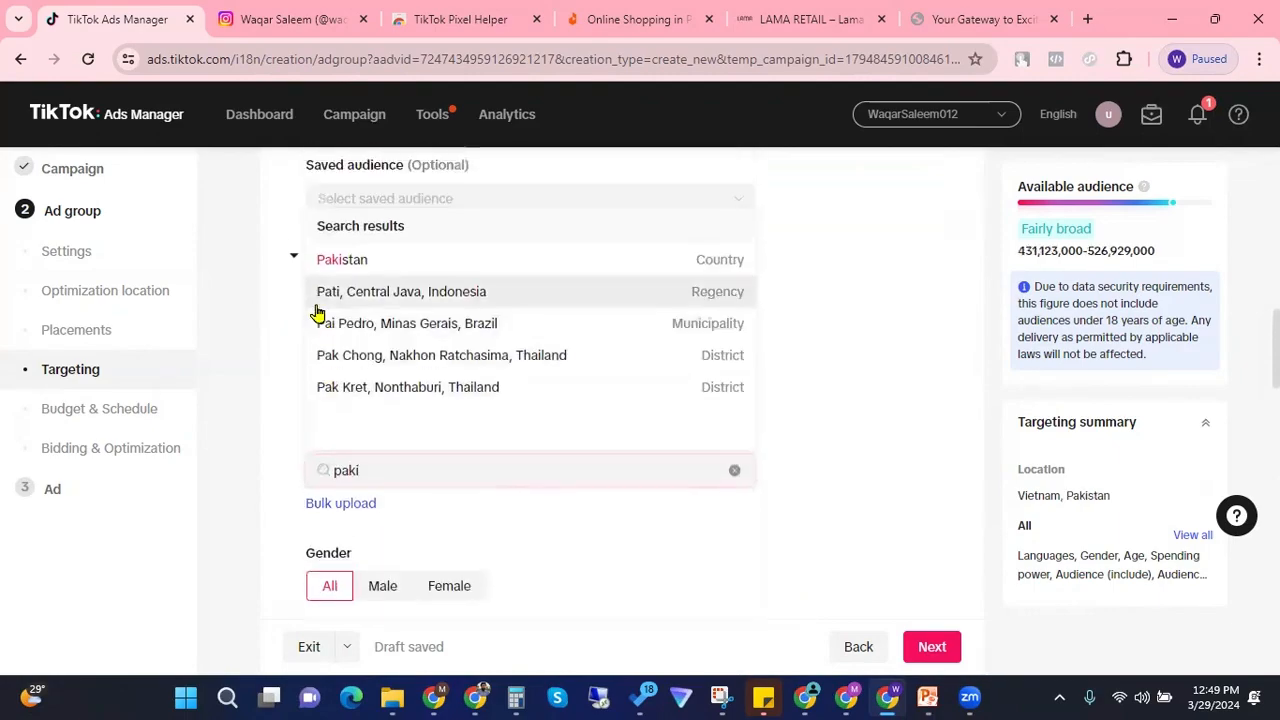
scroll(316, 308, up, 2)
click(254, 329)
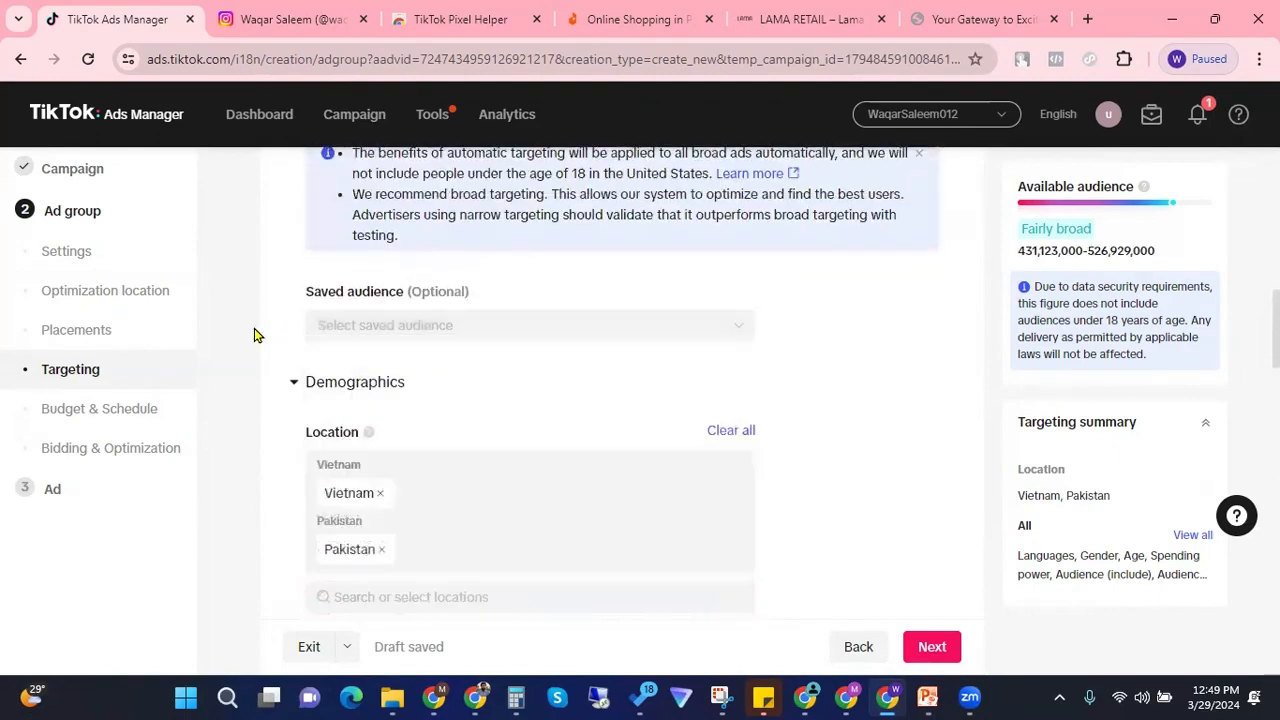
click(380, 493)
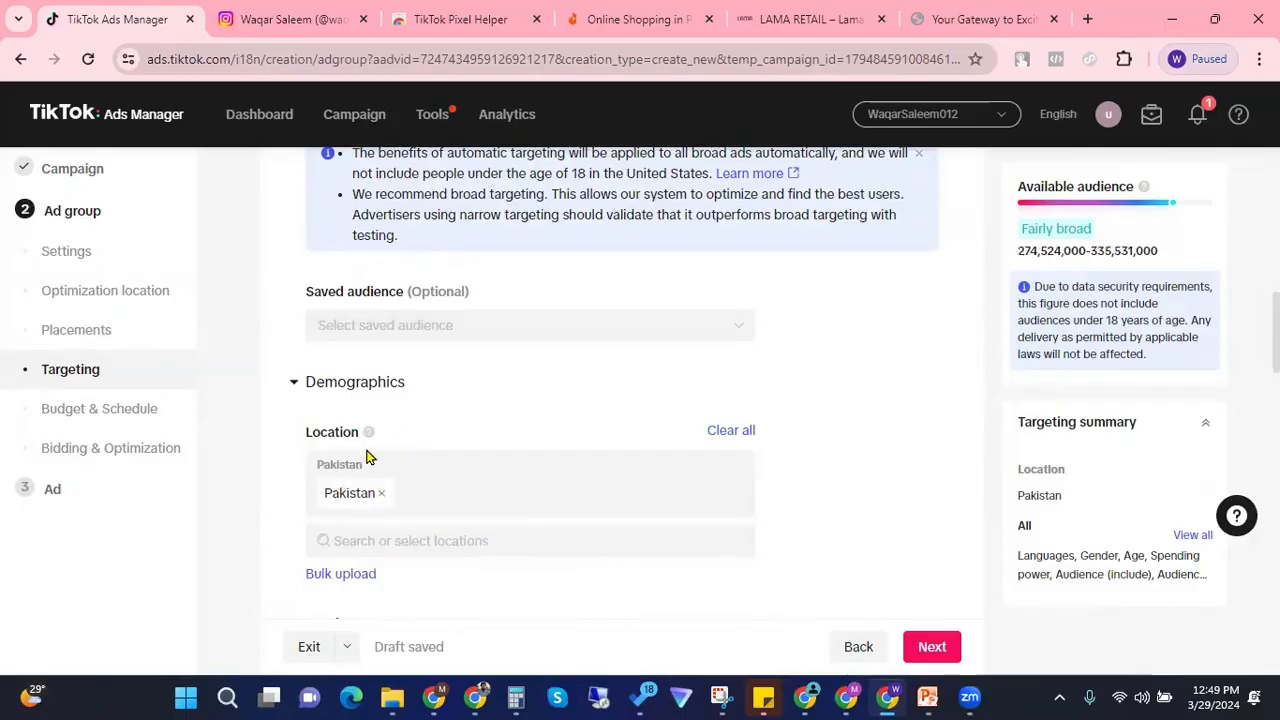
Step: Limit the ad group's age targeting to the 18-24, 25-34 and 35-44 brackets
scroll(366, 455, down, 2)
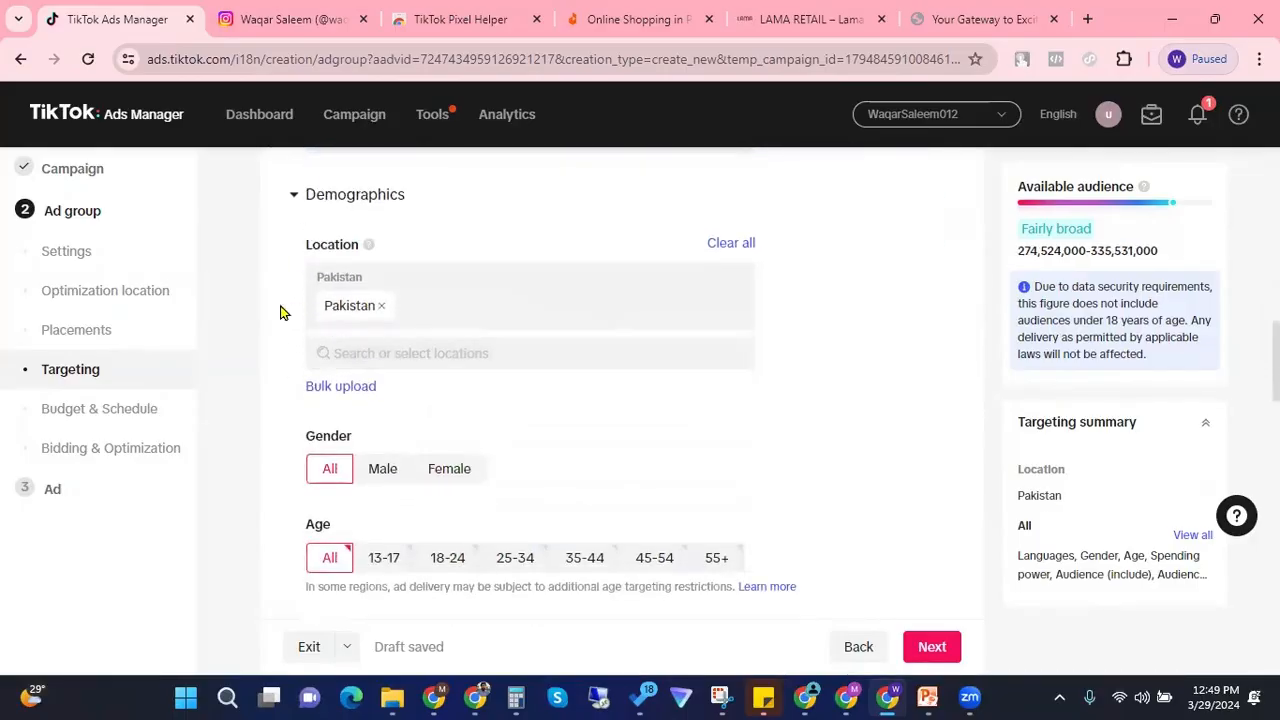
scroll(280, 313, down, 1)
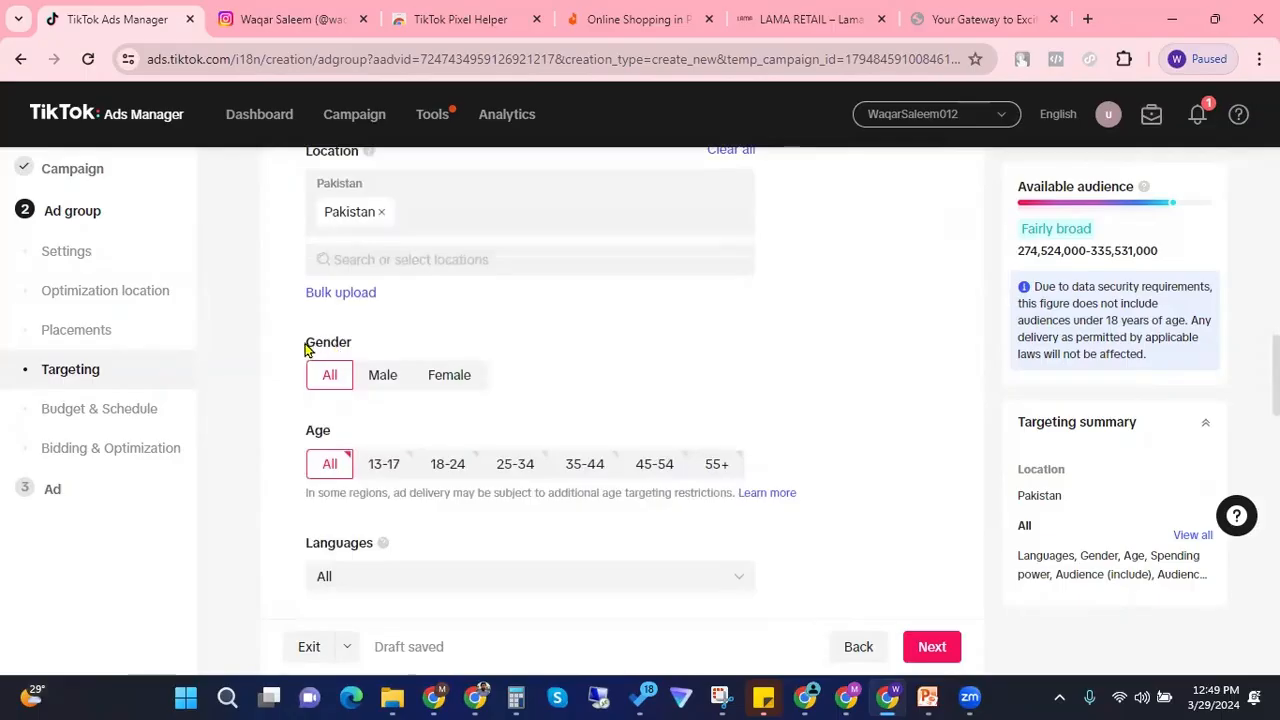
scroll(281, 342, down, 1)
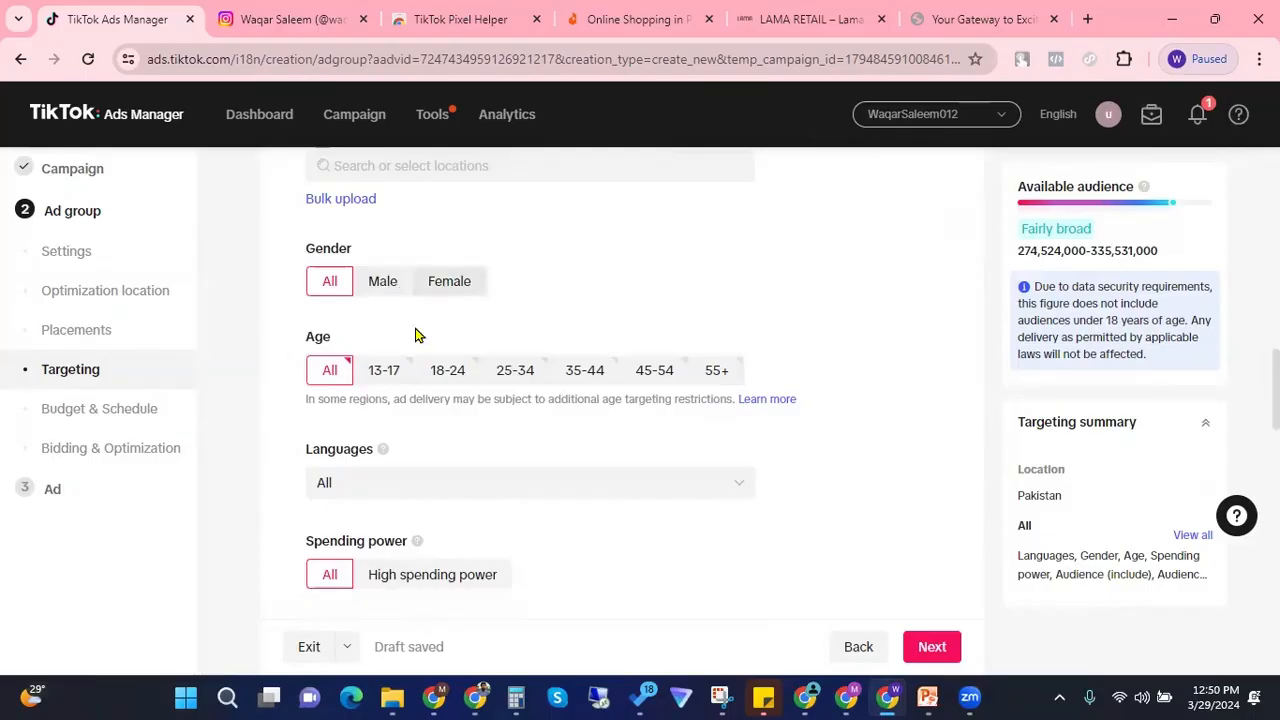
drag(289, 346, 380, 344)
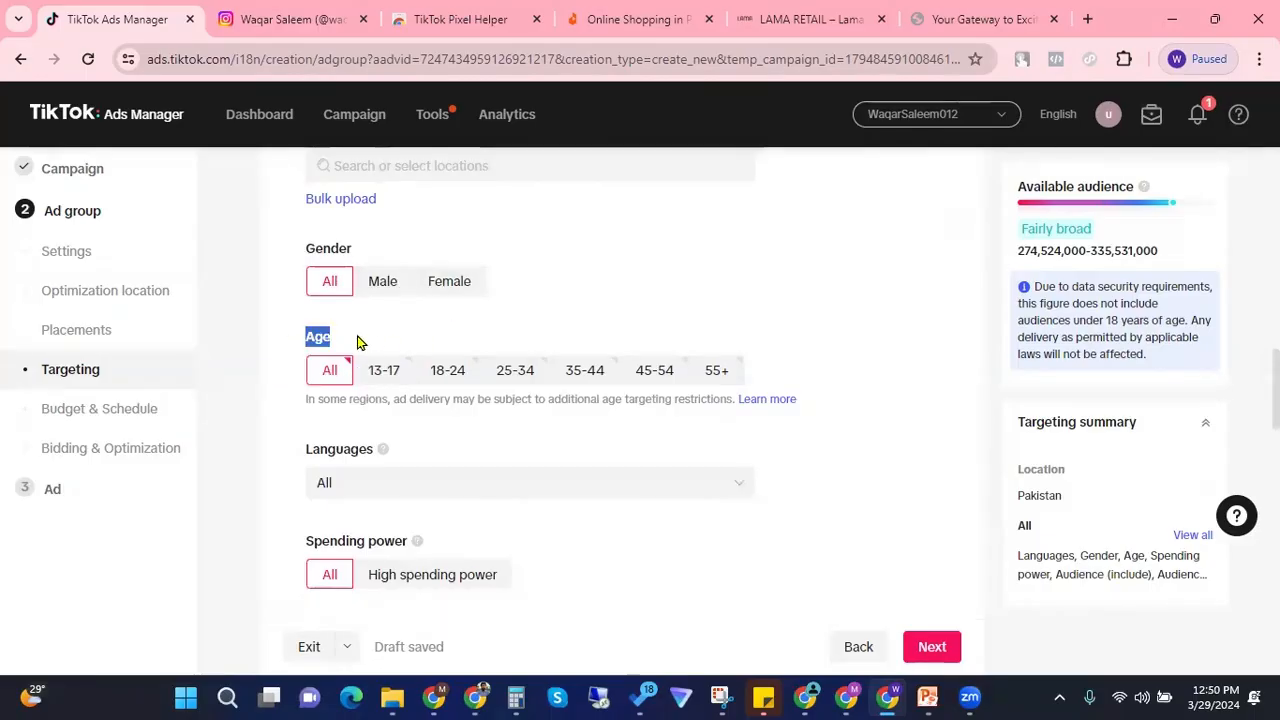
click(446, 373)
click(487, 382)
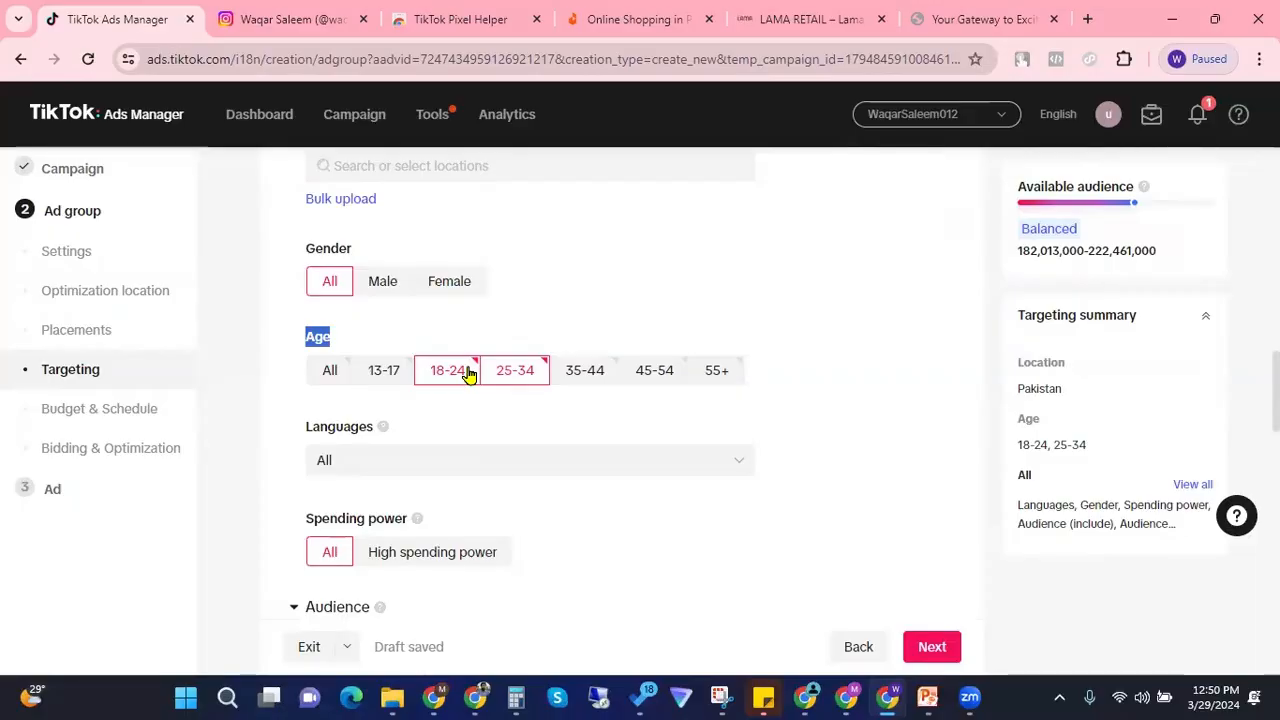
click(580, 384)
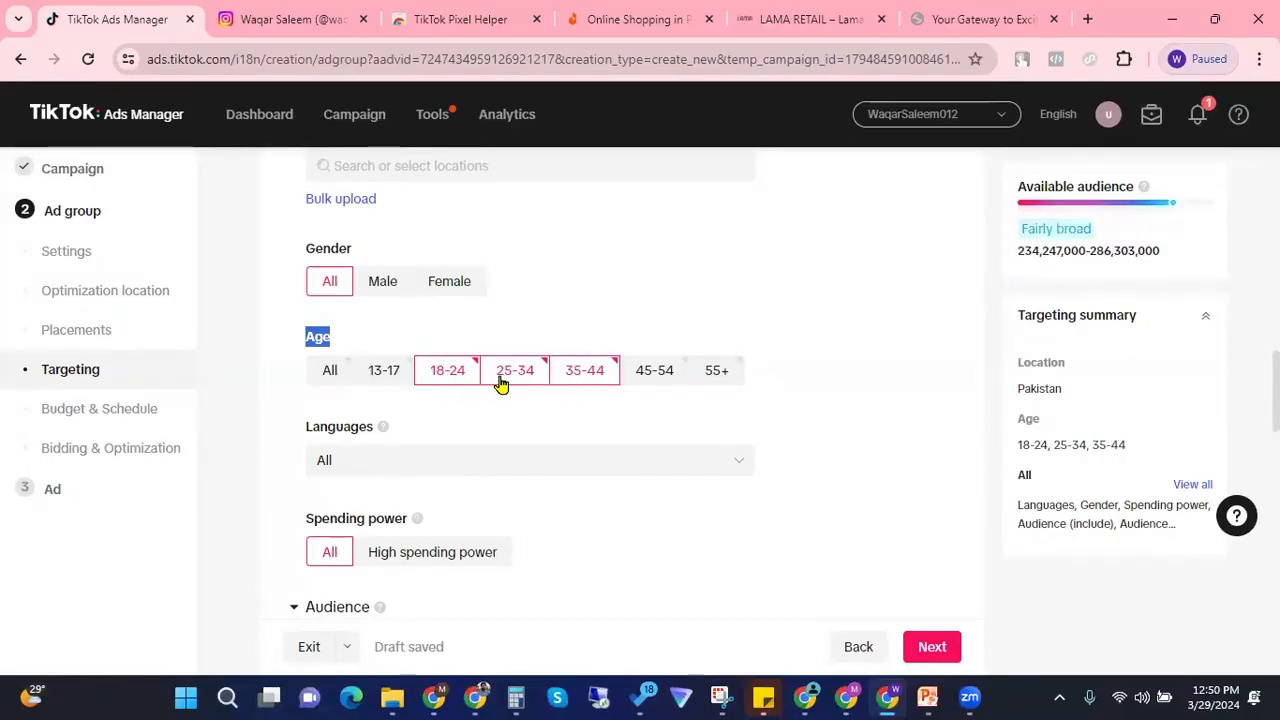
Step: Set the ad group's spending power targeting to High spending power
scroll(500, 384, down, 1)
scroll(300, 273, down, 1)
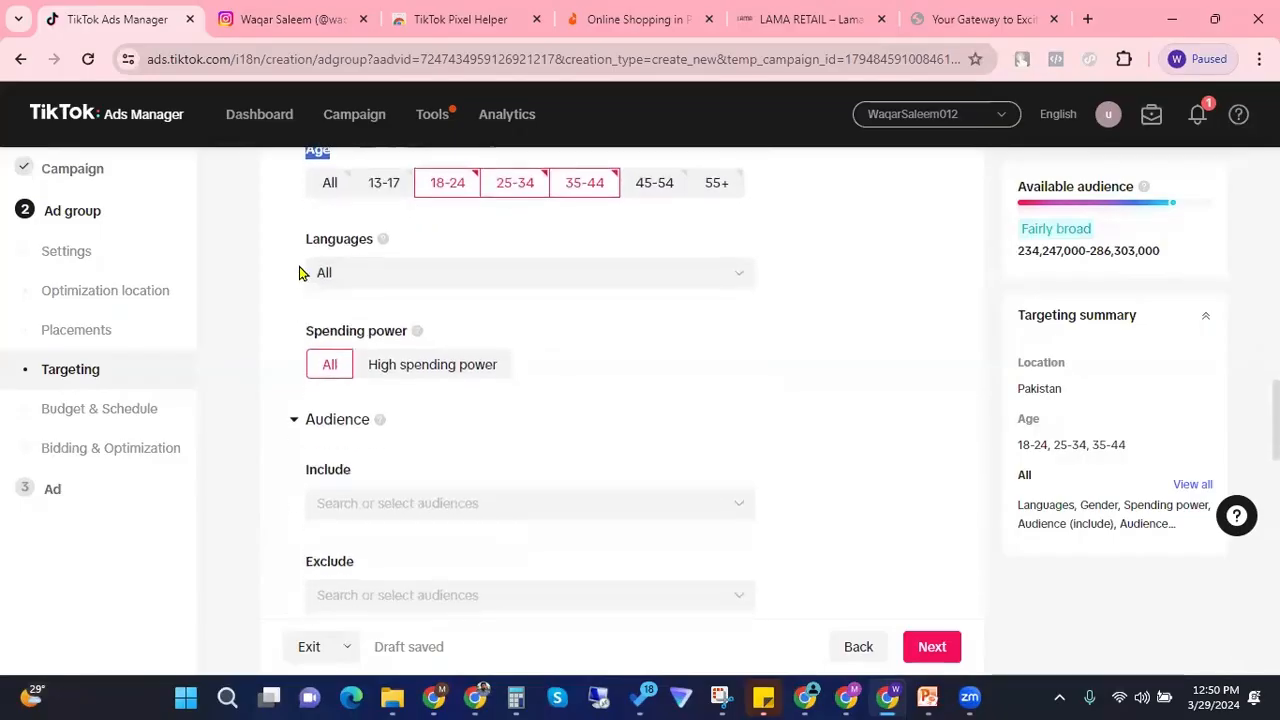
scroll(318, 292, down, 1)
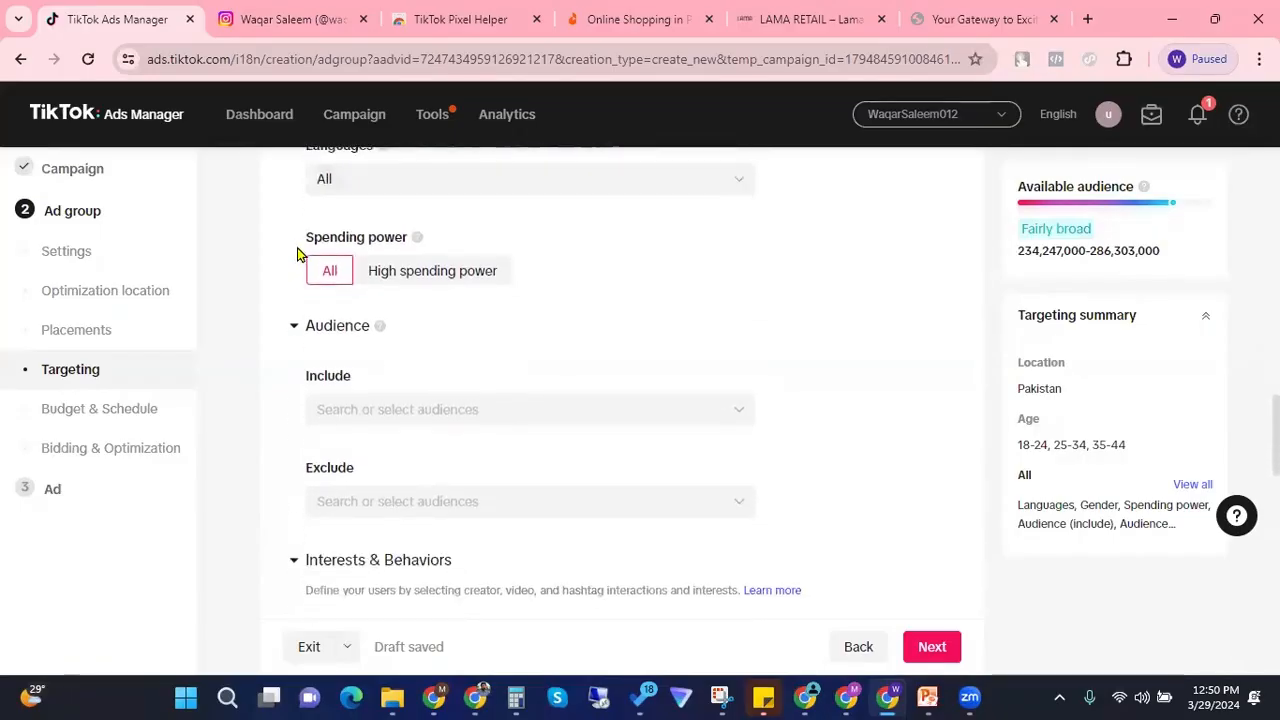
drag(297, 254, 410, 242)
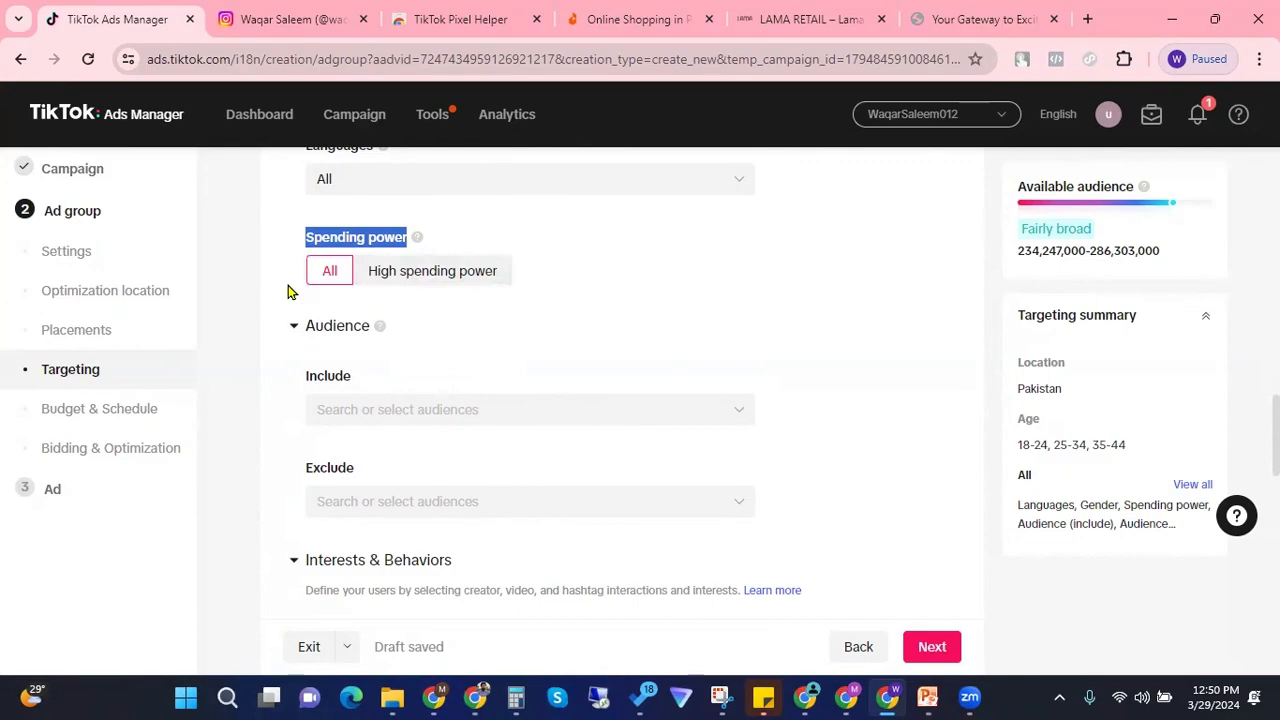
click(430, 288)
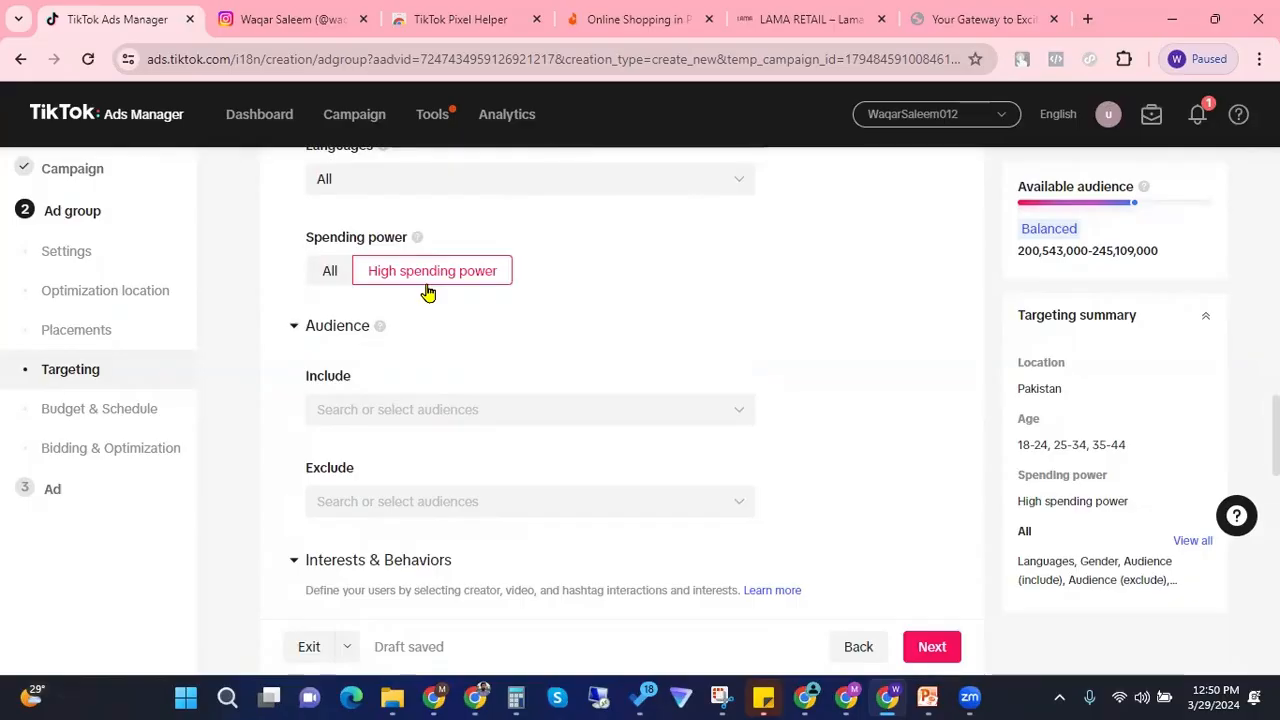
Step: Compare the available audience size for All and High spending power, leaving High spending power selected
click(332, 271)
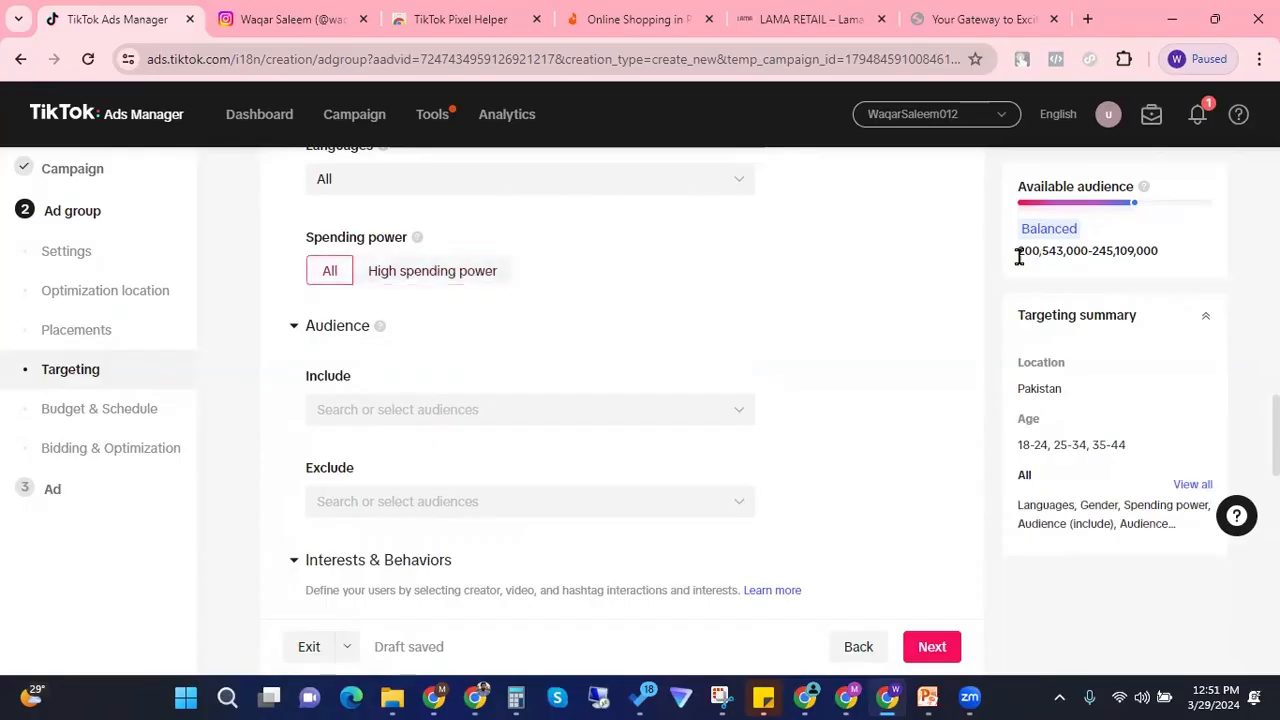
drag(1022, 250, 1171, 246)
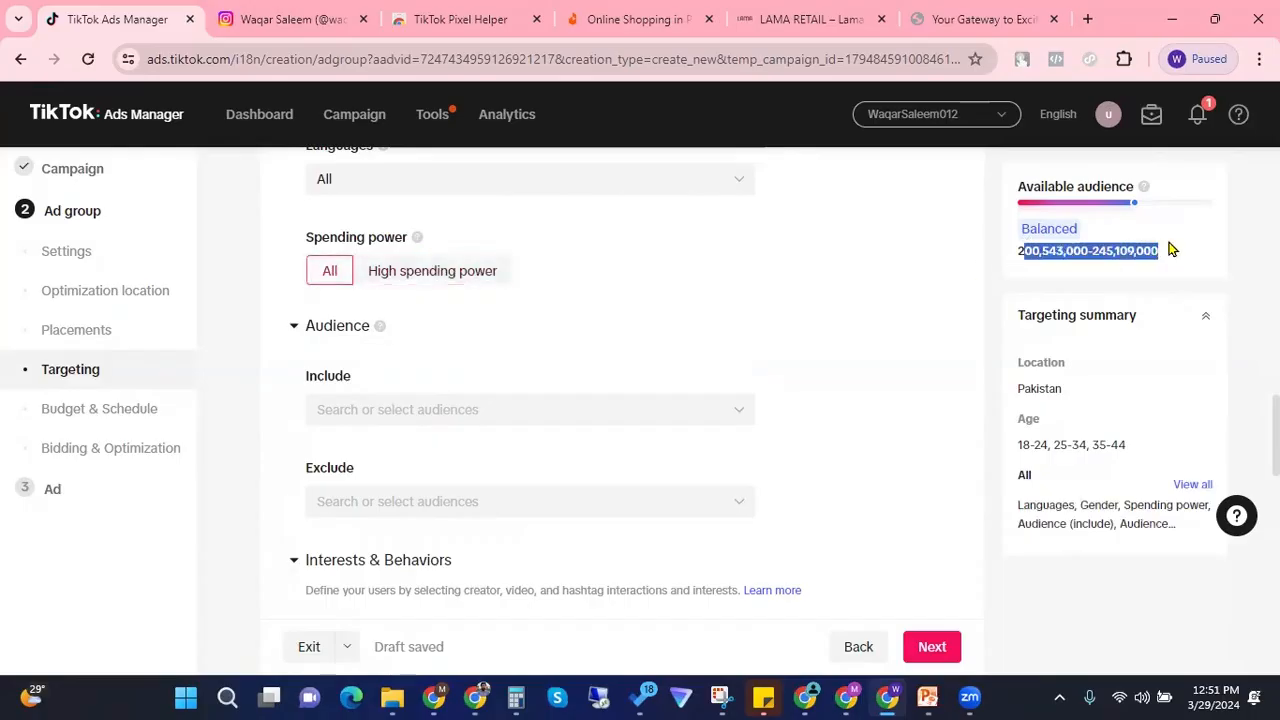
click(410, 277)
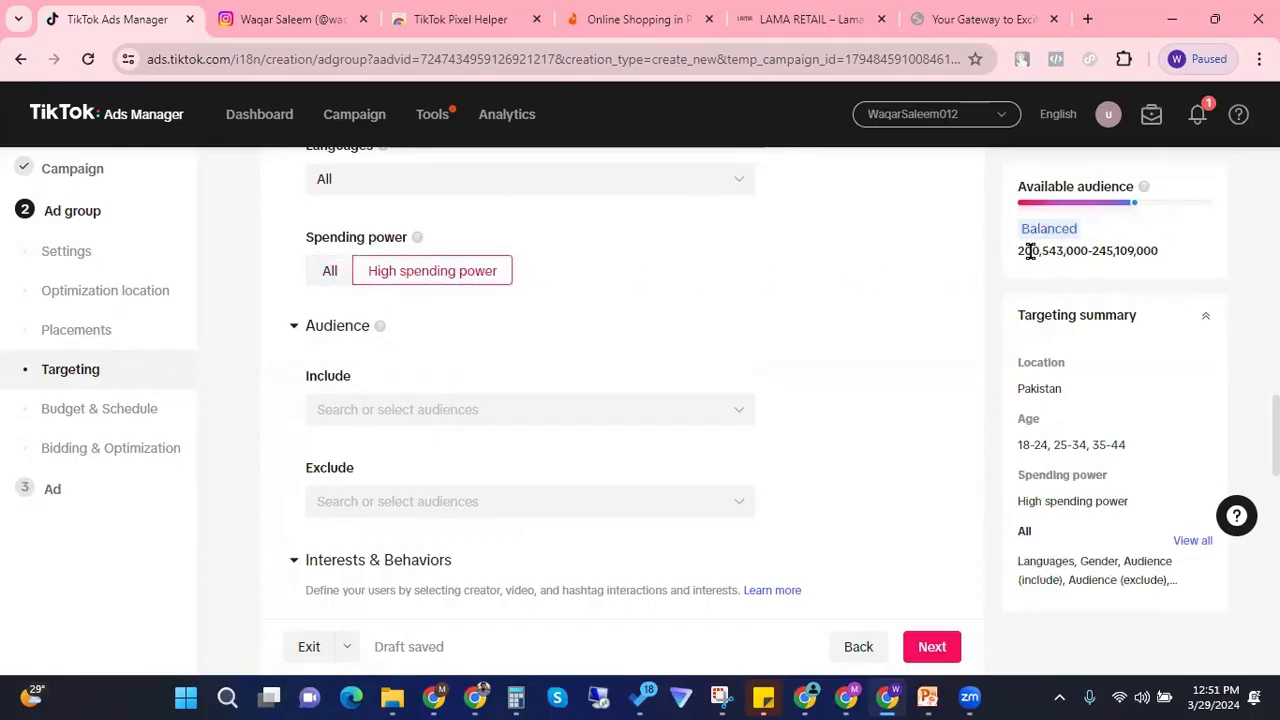
click(329, 271)
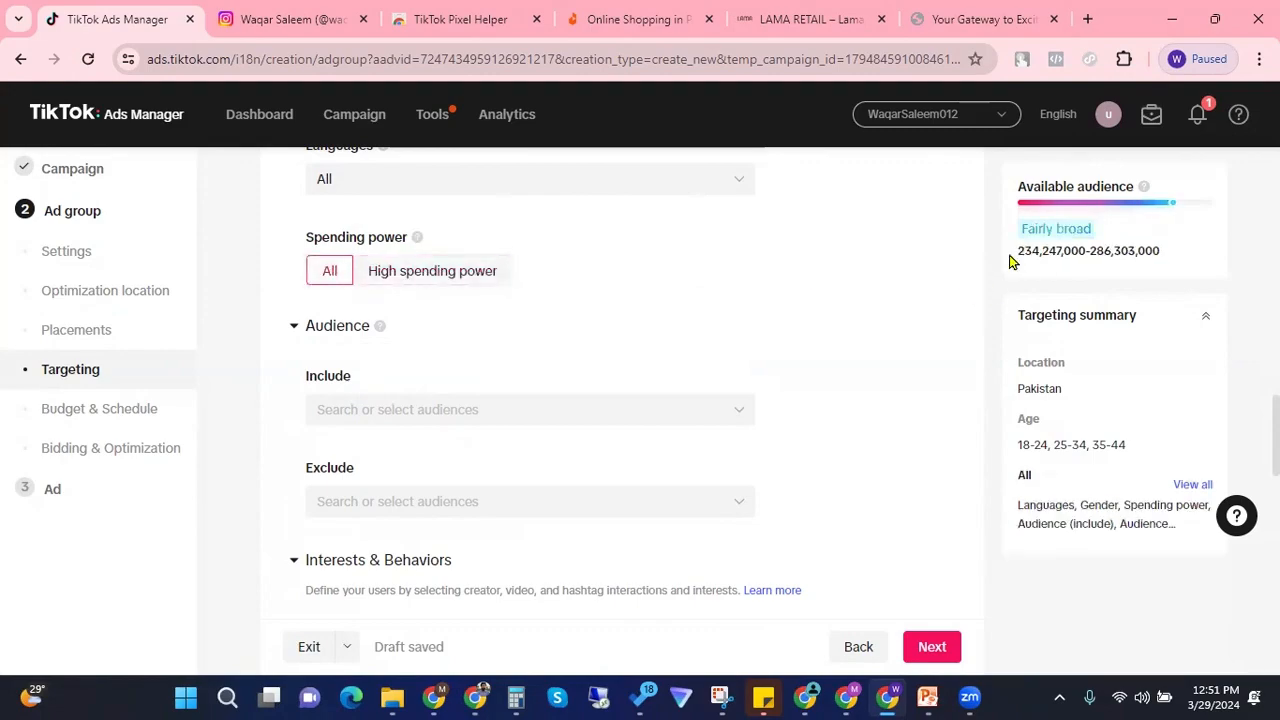
drag(1010, 262, 1042, 253)
click(411, 282)
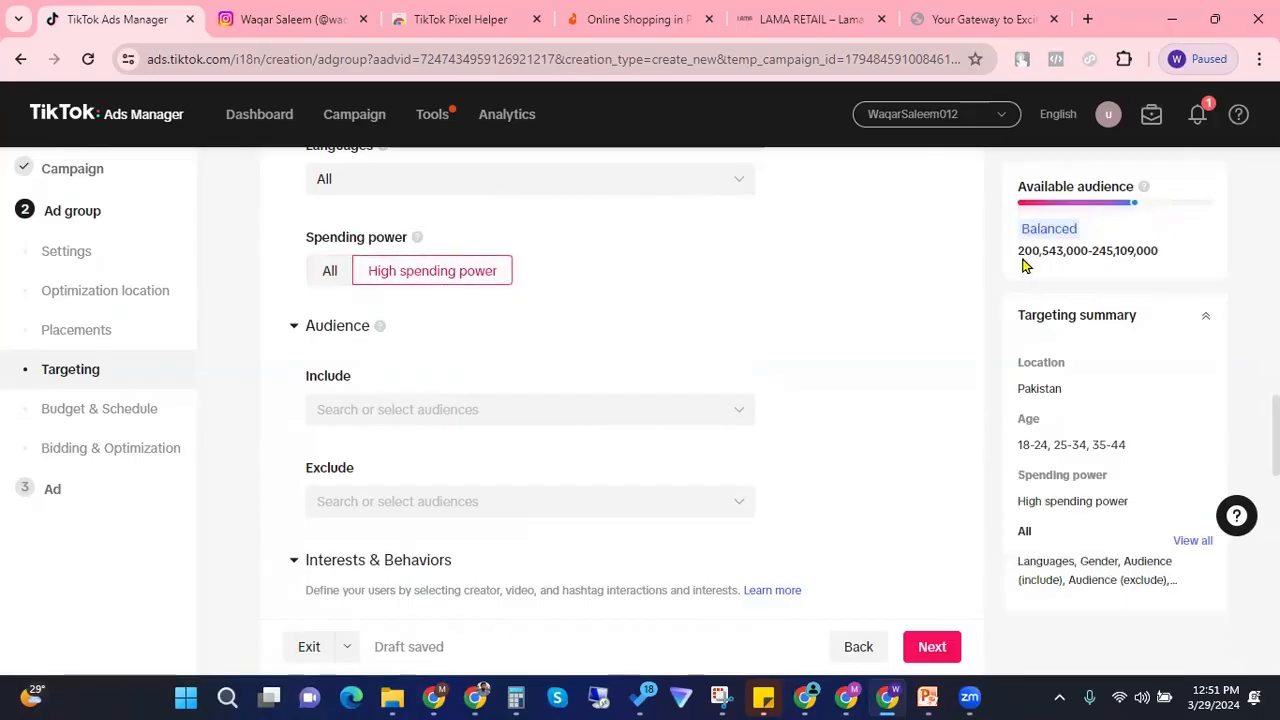
Step: Review the Include and Exclude audience fields, including the list of audiences available to include
scroll(381, 306, down, 1)
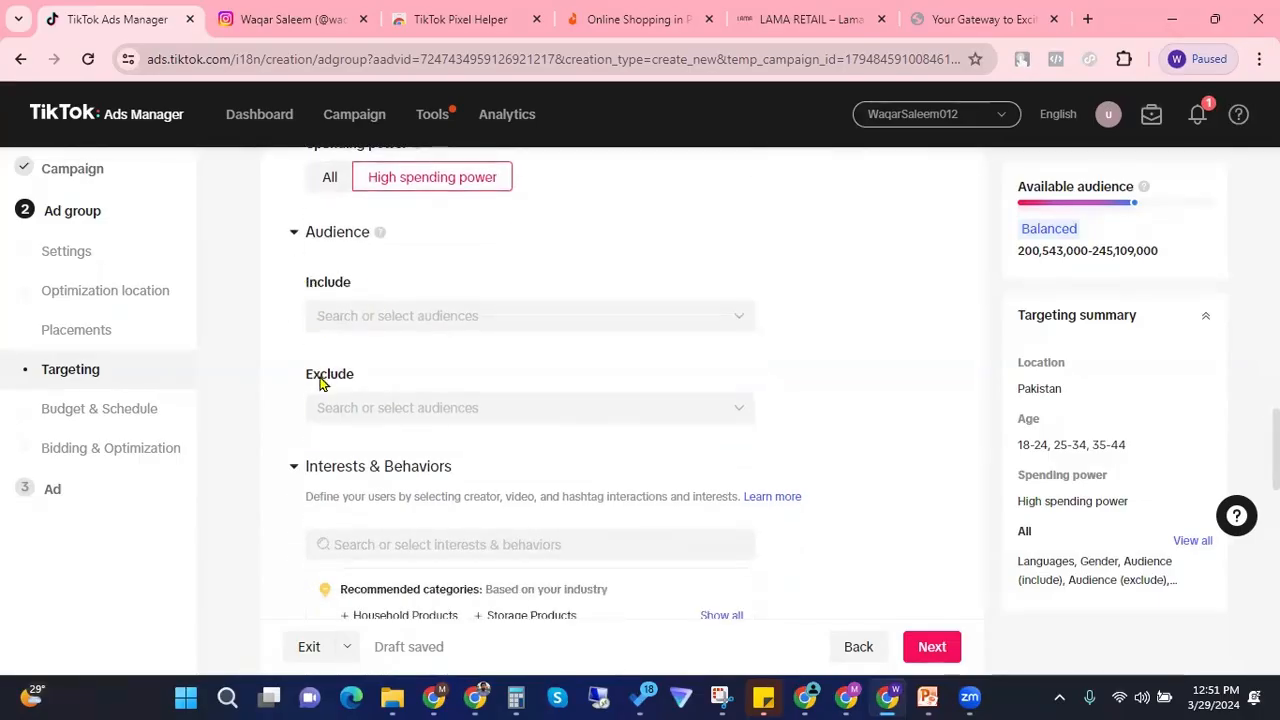
click(410, 318)
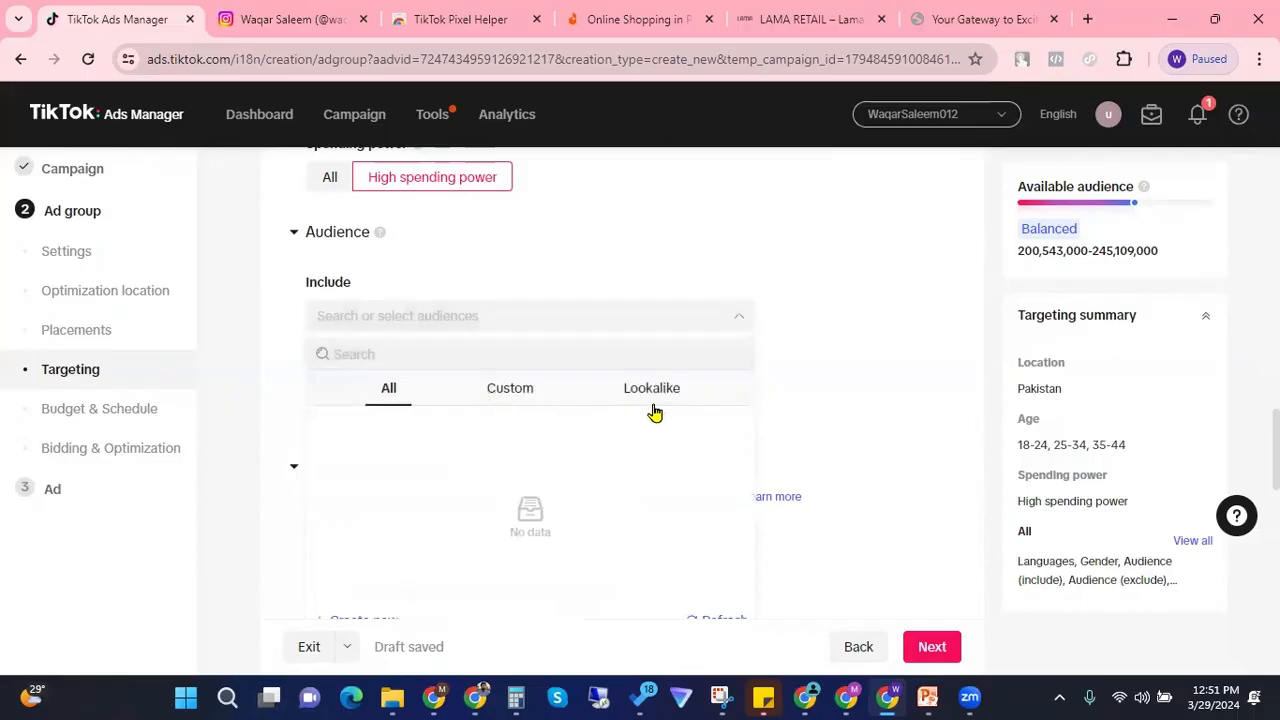
click(266, 281)
scroll(265, 280, down, 2)
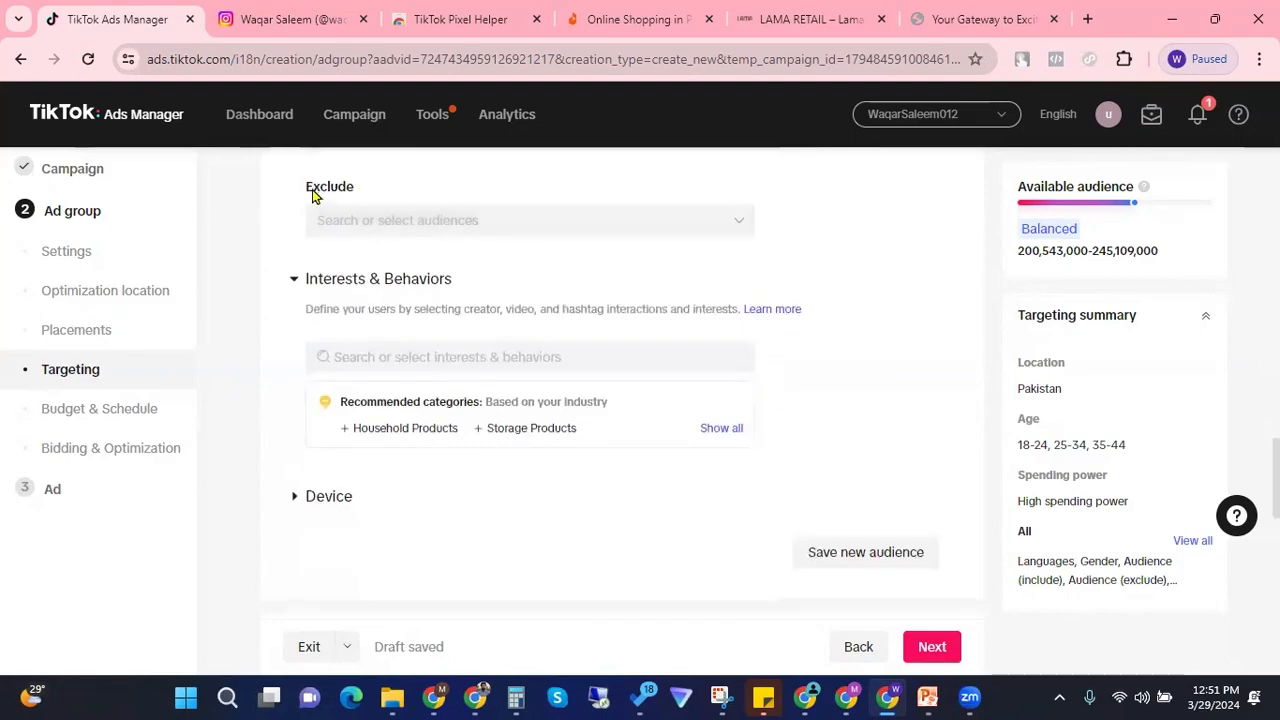
drag(306, 188, 382, 189)
click(238, 274)
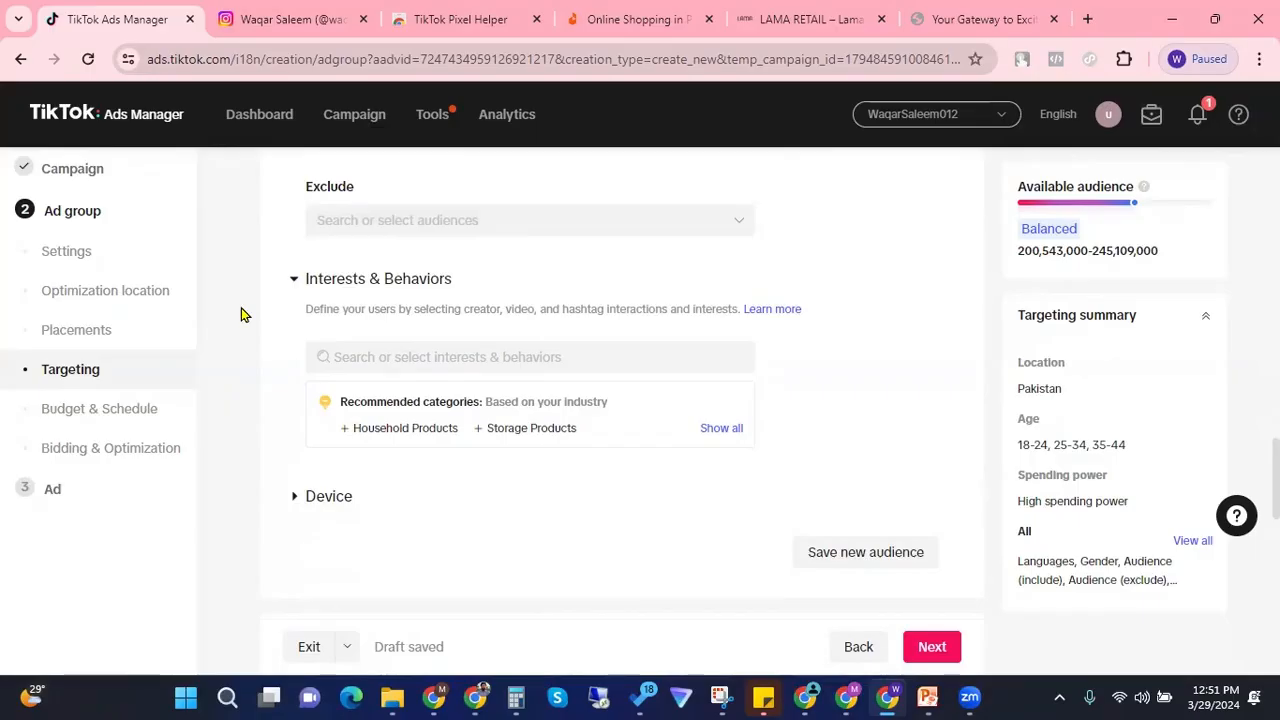
Step: Browse the interest categories under Interests & Behaviors and add Home Improvement as an interest
scroll(241, 315, down, 1)
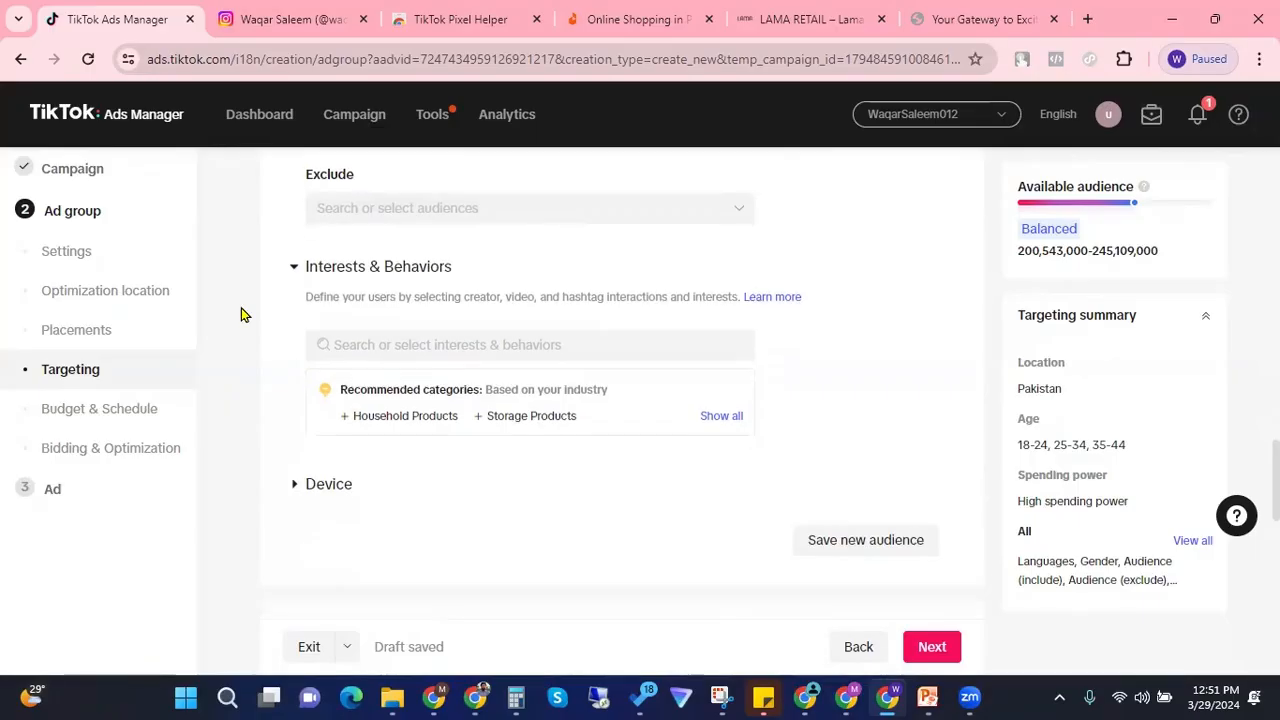
click(418, 266)
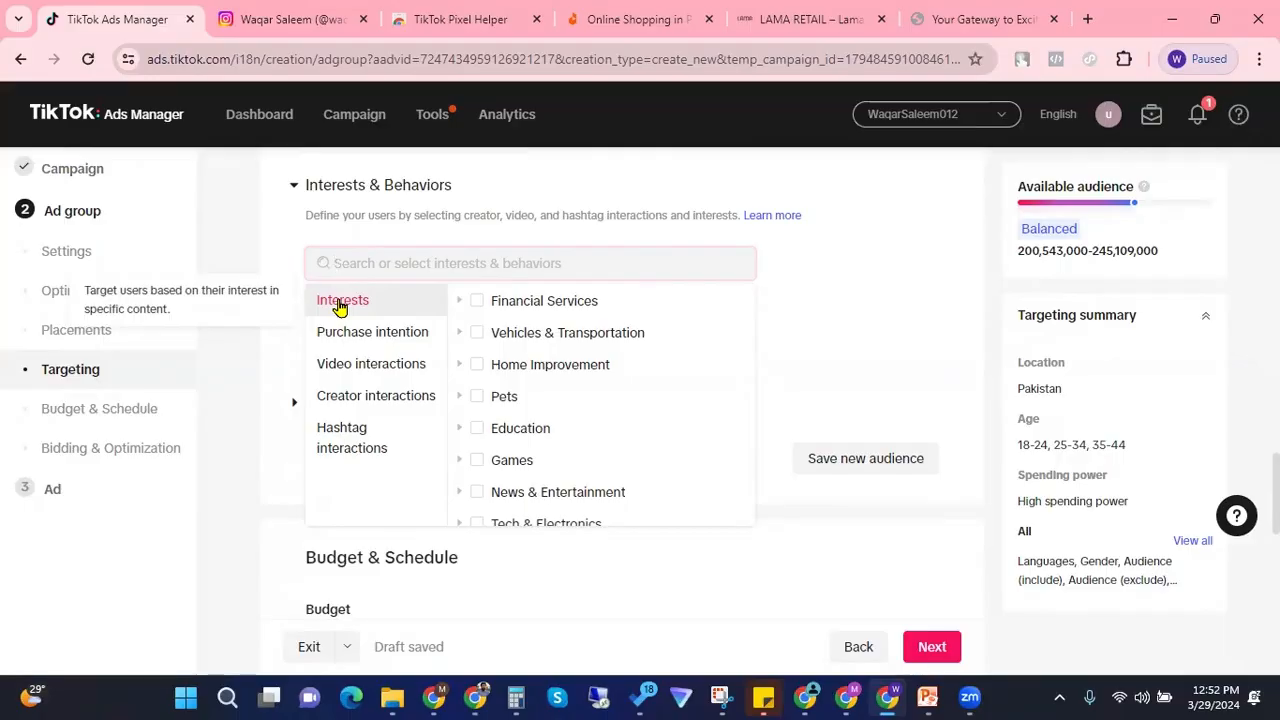
mouse_move(484, 367)
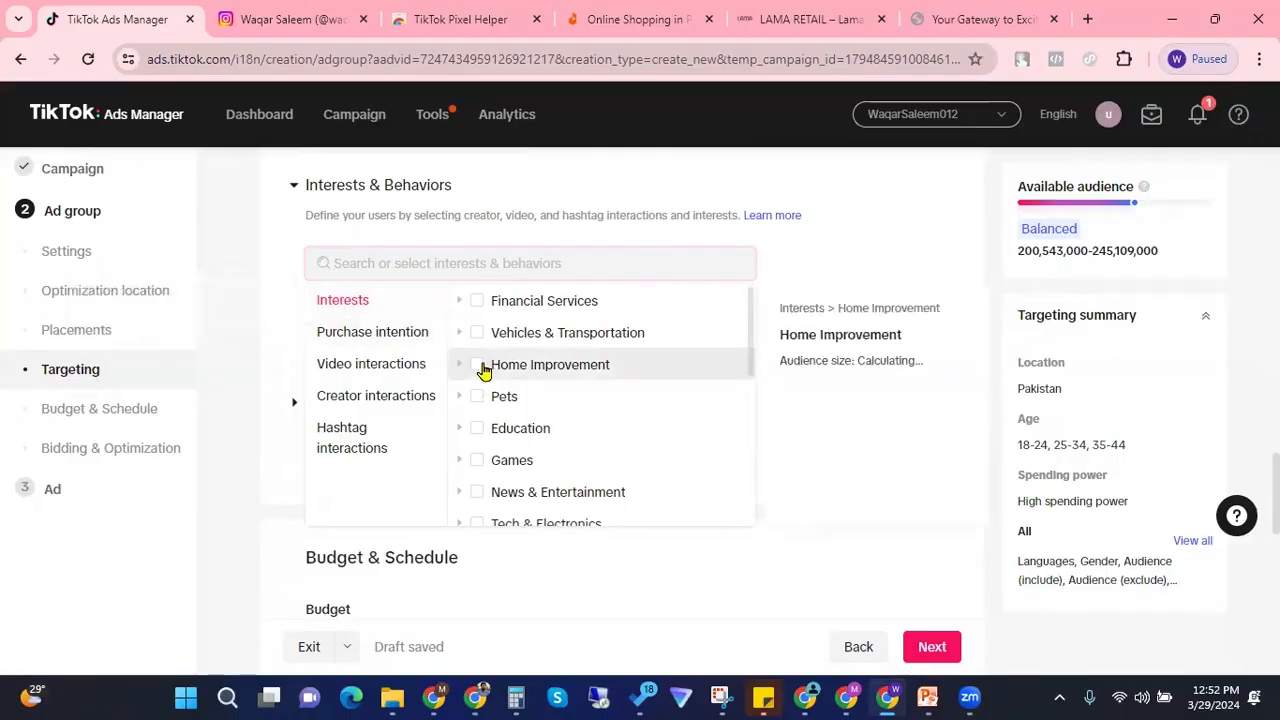
scroll(484, 367, down, 2)
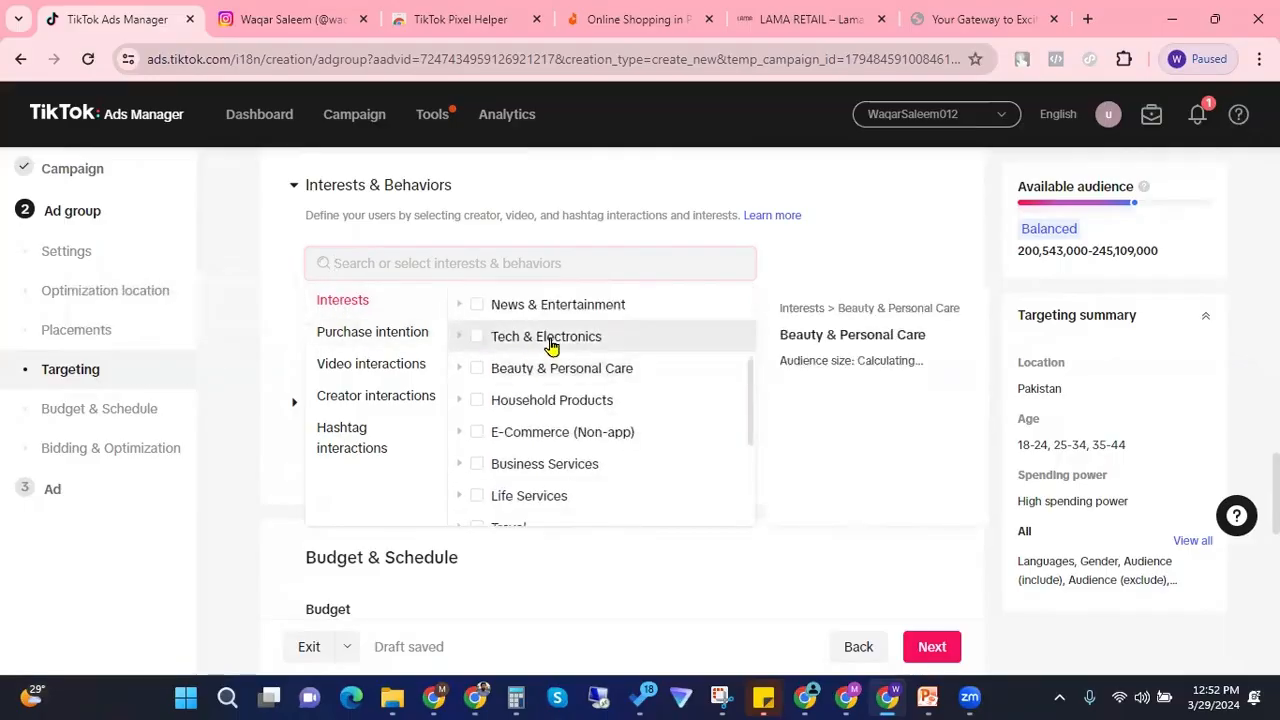
scroll(563, 441, down, 2)
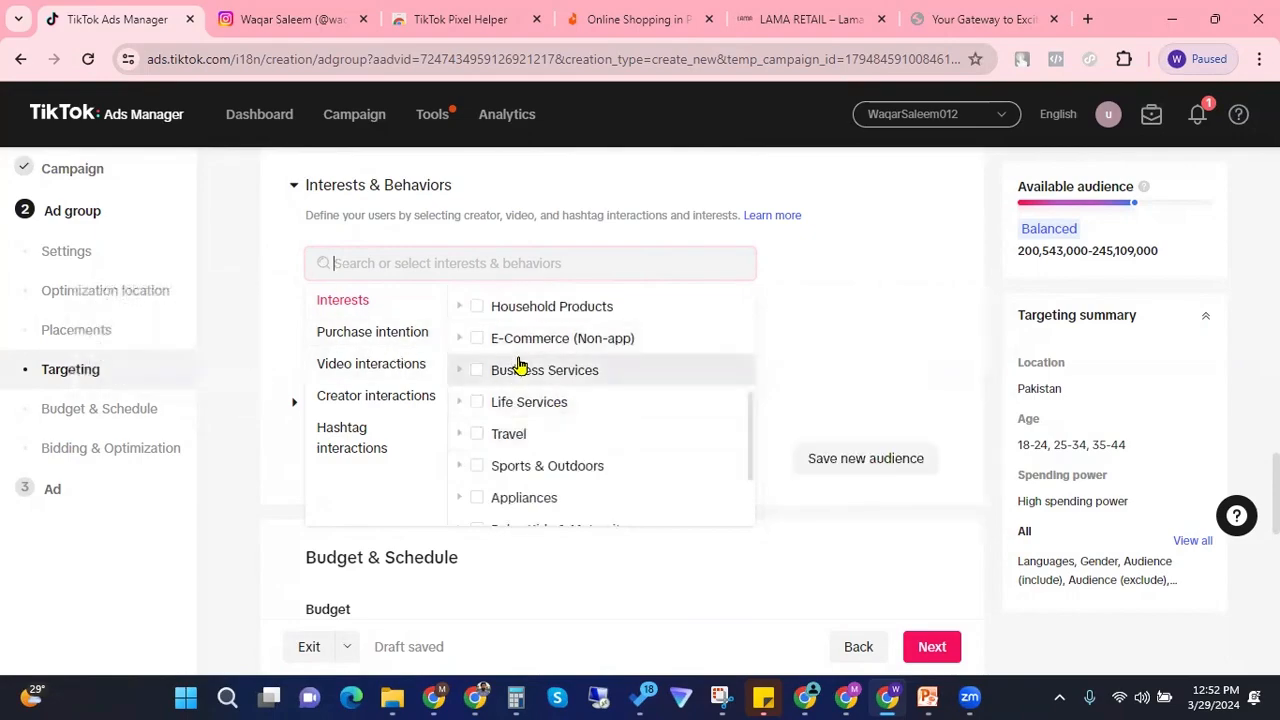
scroll(495, 370, up, 4)
click(478, 366)
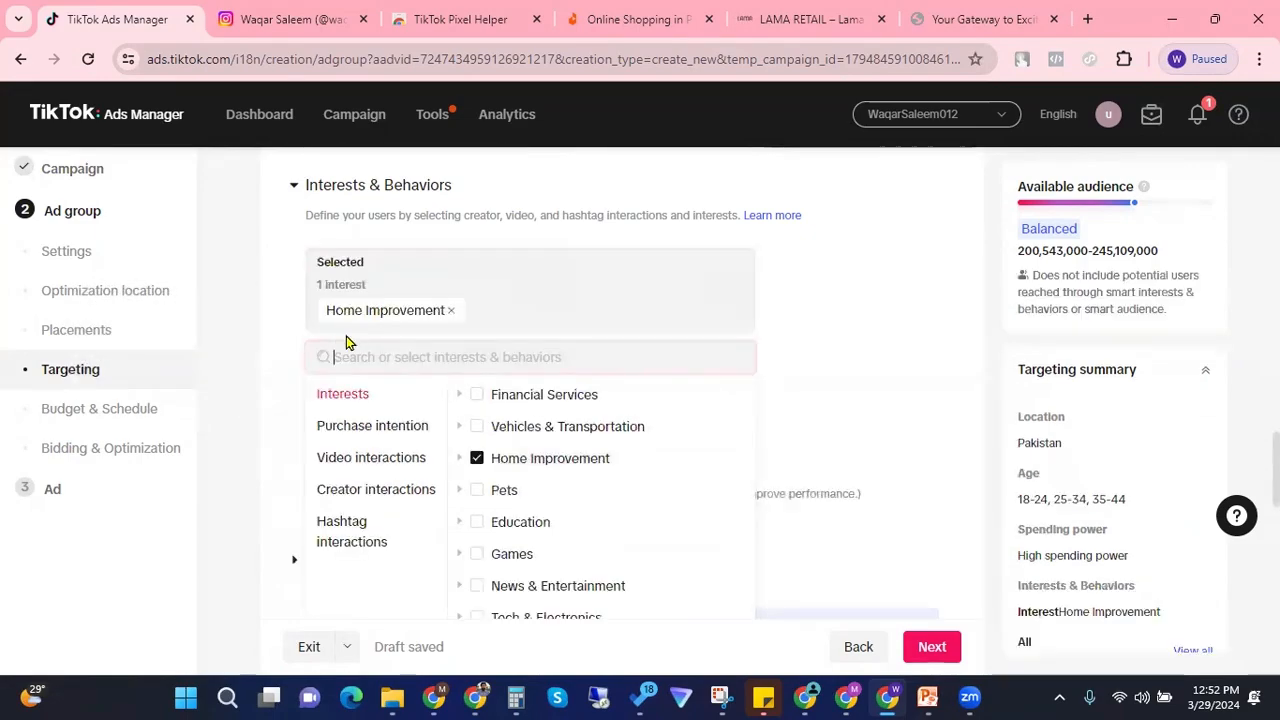
Step: Add Home Improvement with all its subcategories as a purchase intention under Interests & Behaviors
scroll(318, 432, down, 2)
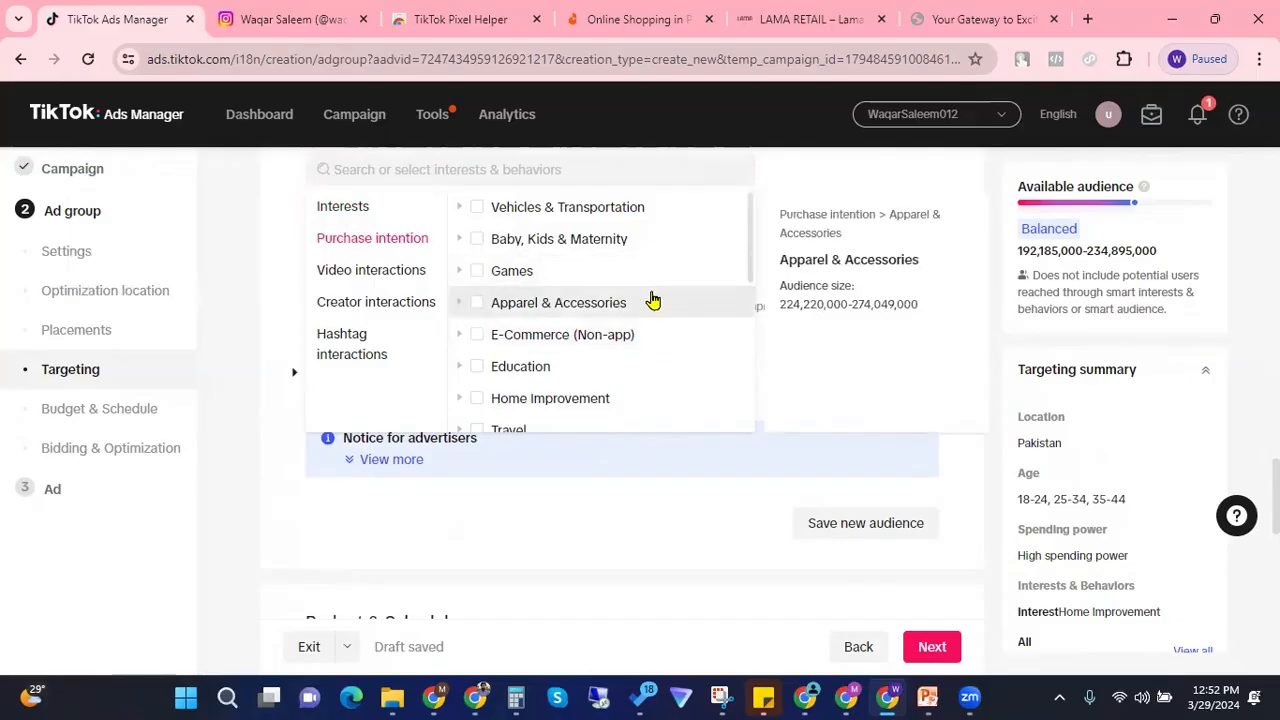
scroll(548, 334, down, 1)
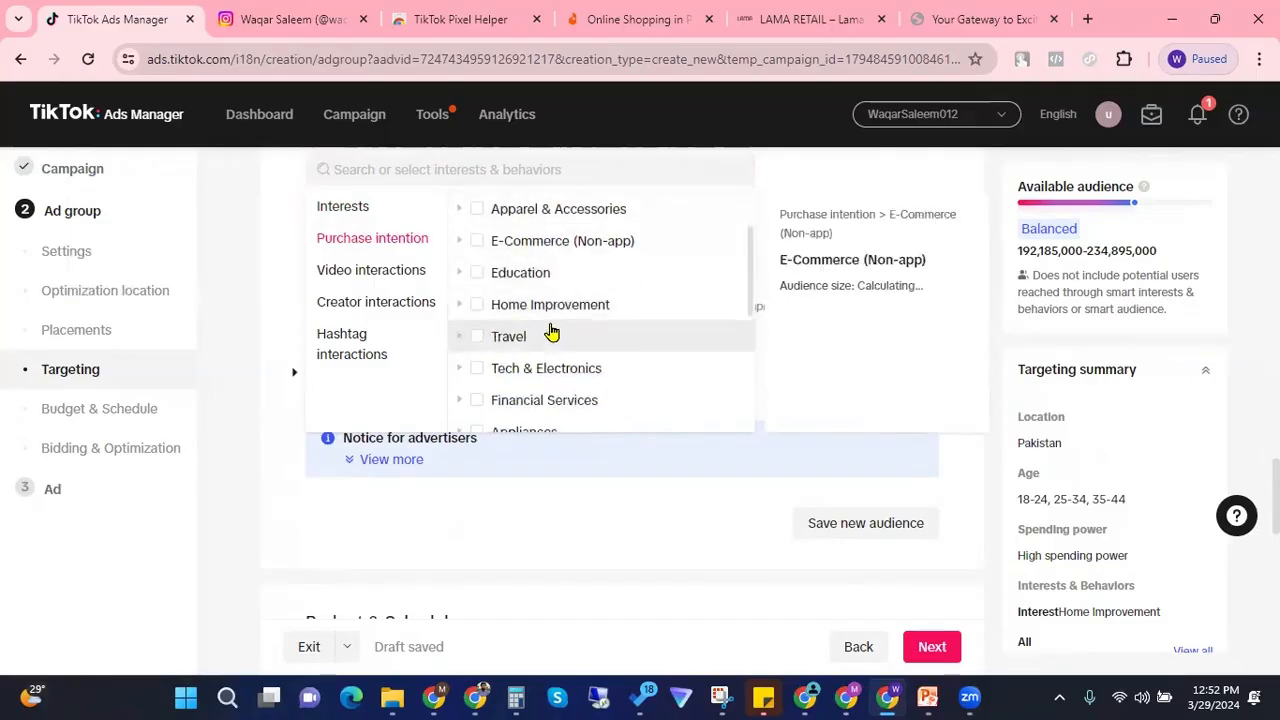
click(583, 313)
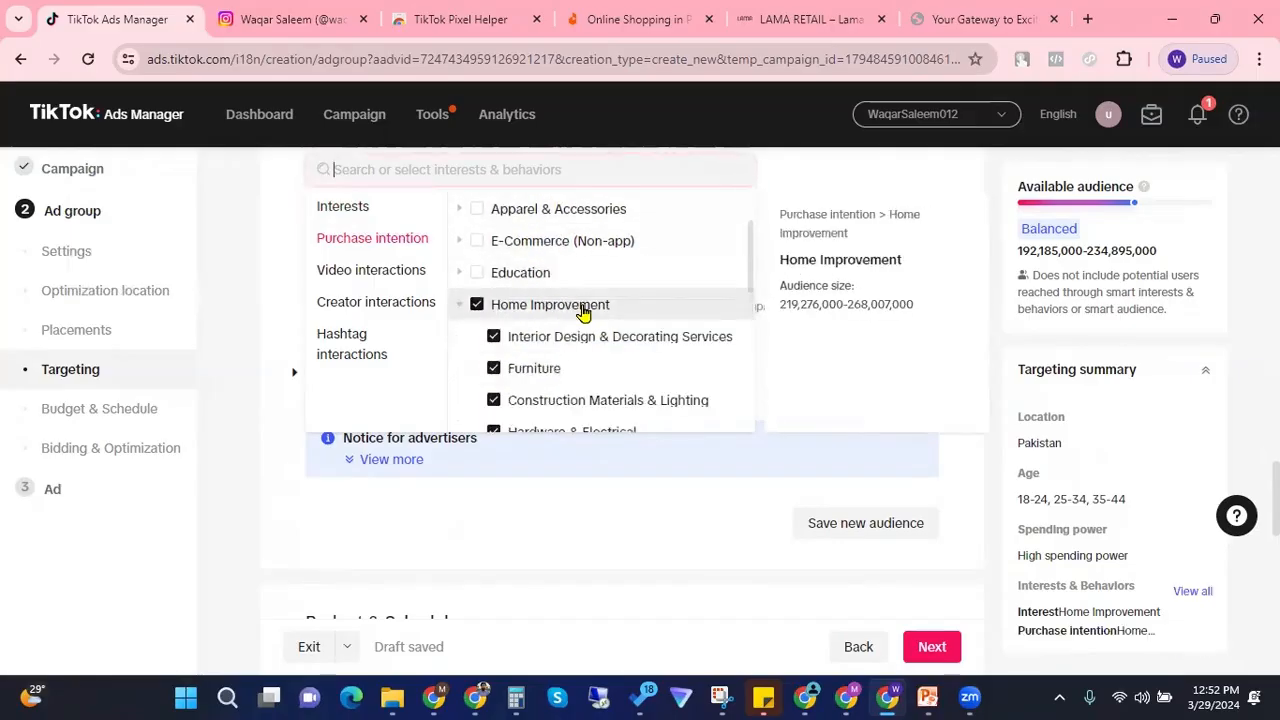
scroll(600, 305, down, 1)
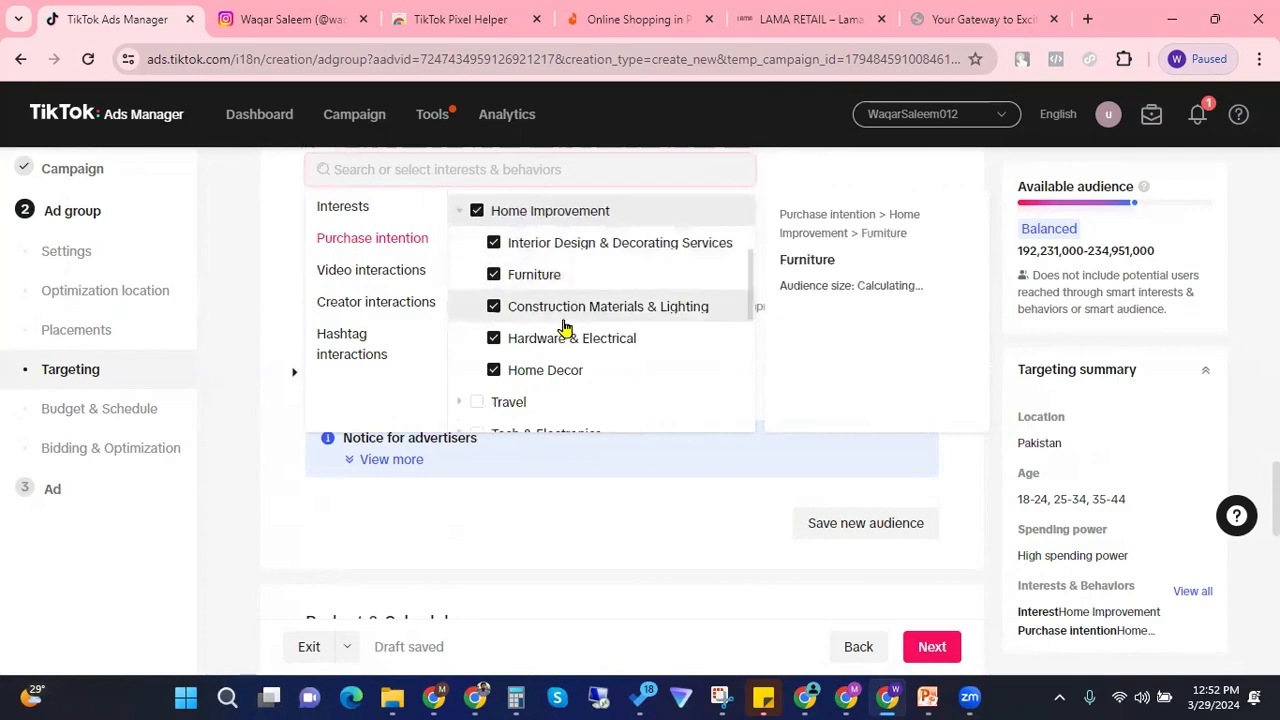
scroll(563, 330, down, 1)
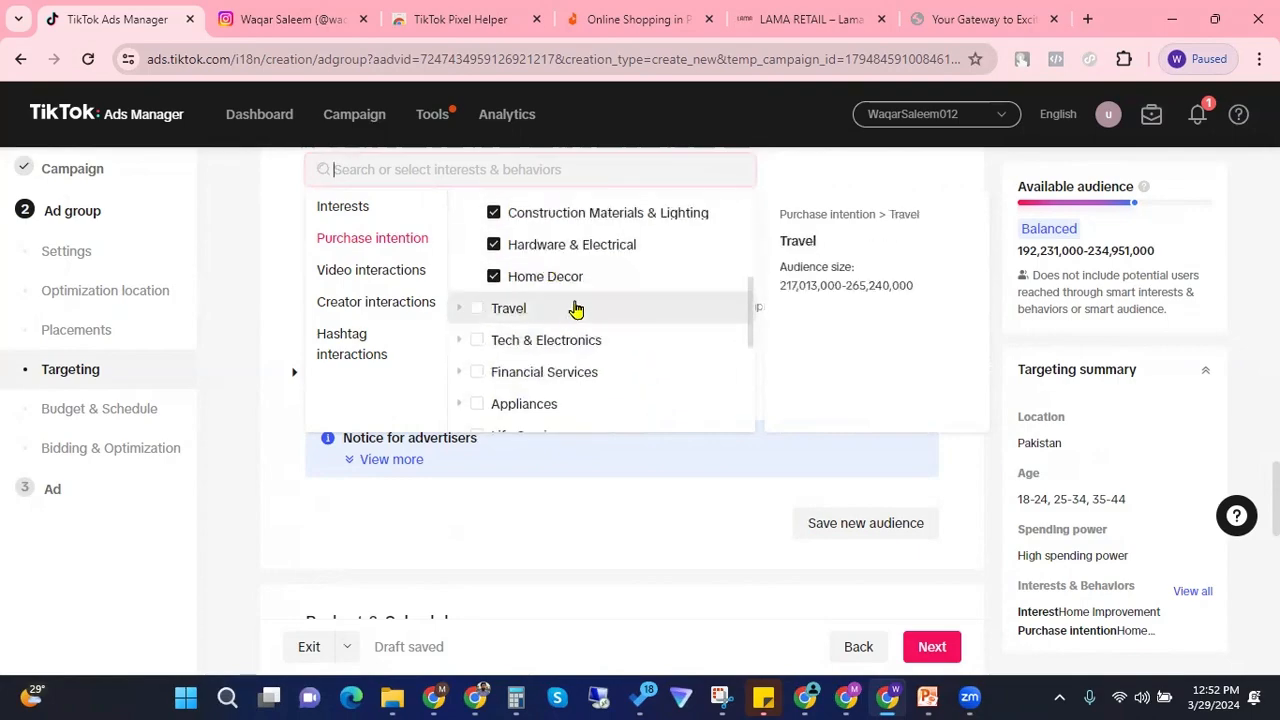
scroll(572, 310, up, 1)
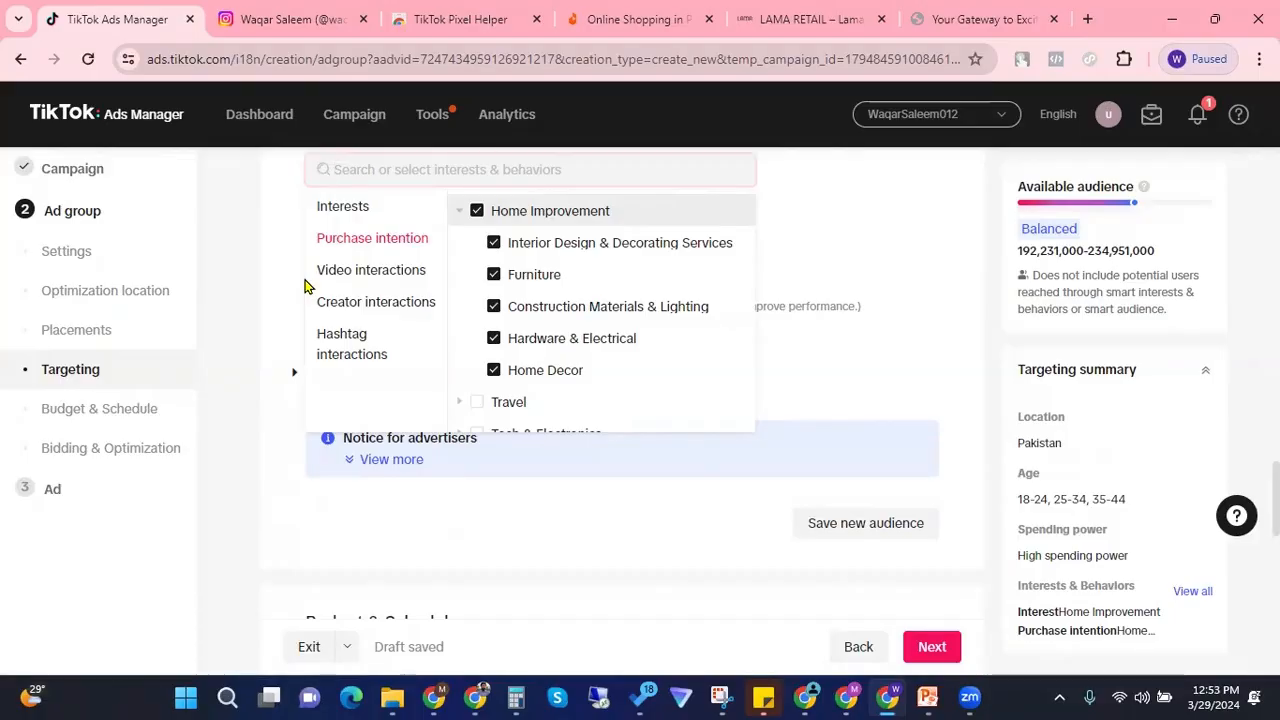
Step: Look through the video interaction and creator interaction categories, then close the list and review the selected interests and behaviors
click(369, 272)
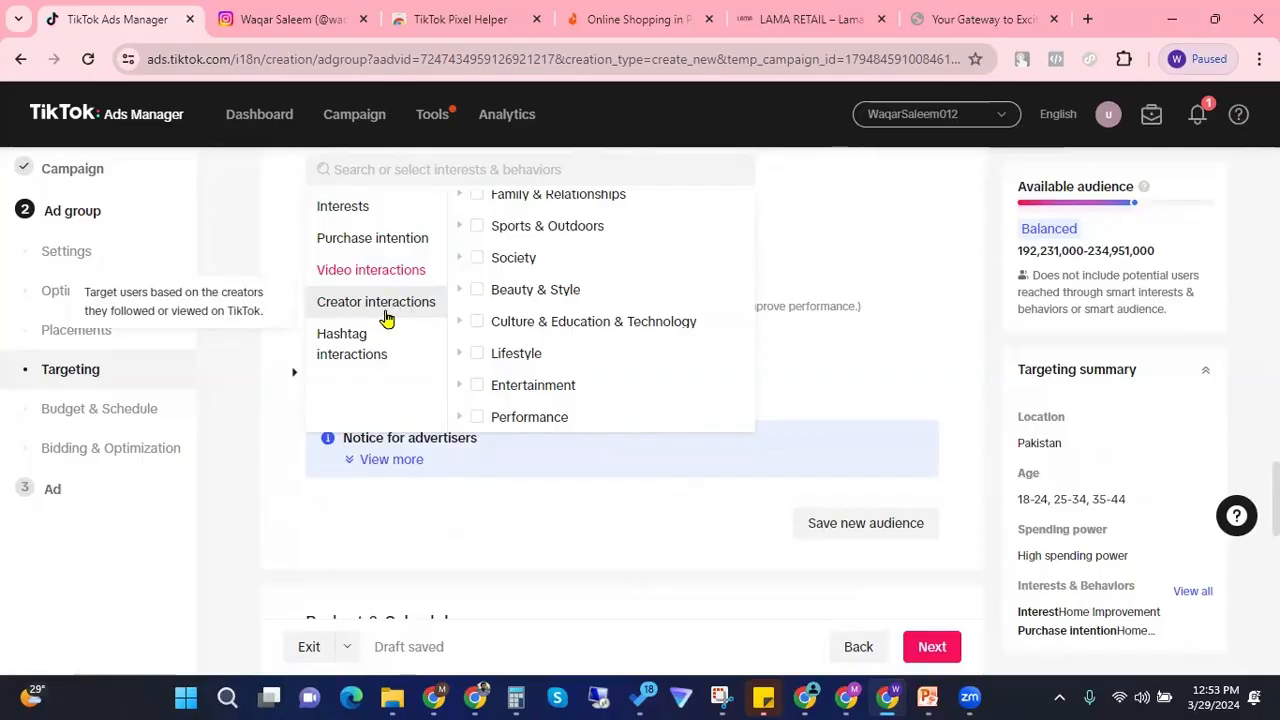
click(380, 312)
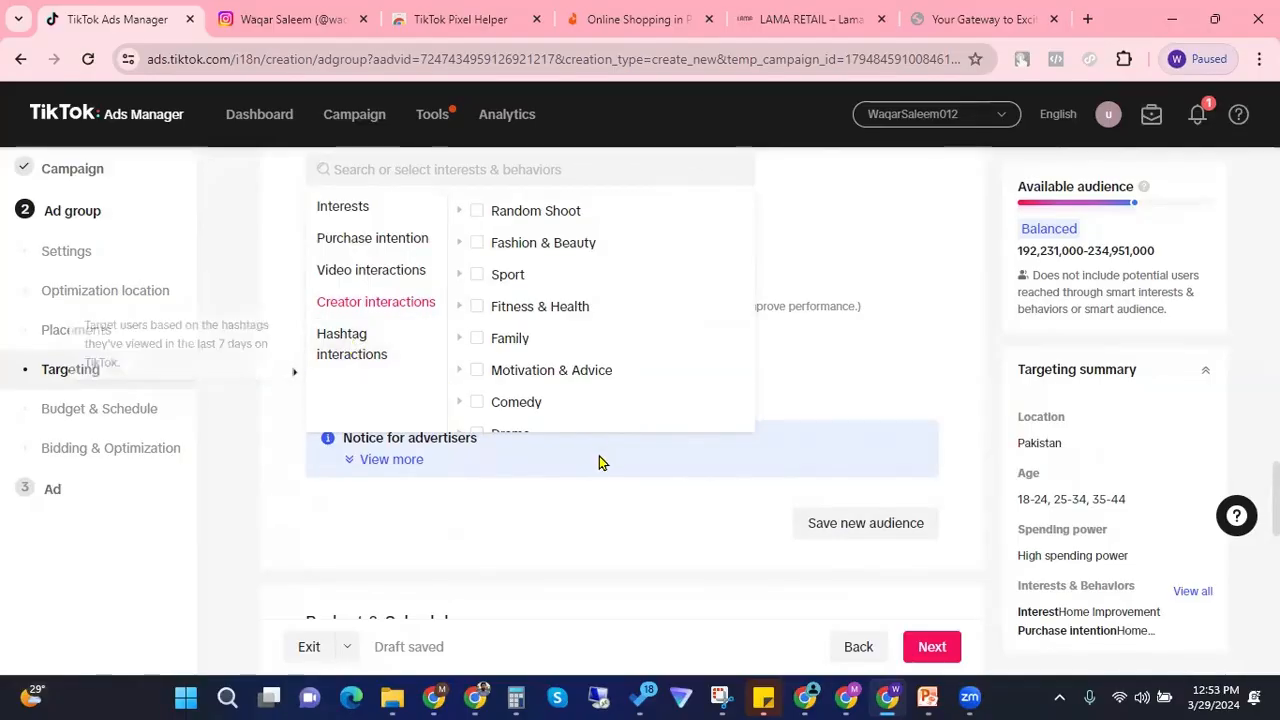
click(275, 331)
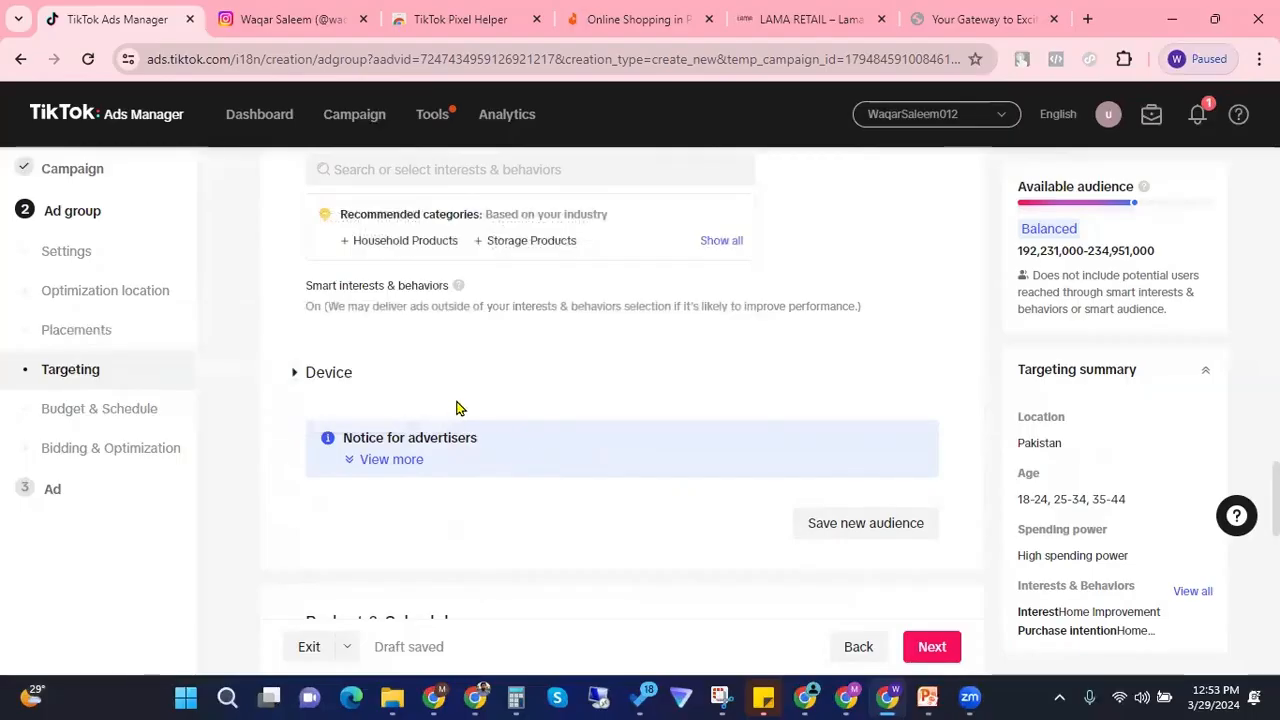
scroll(430, 300, up, 2)
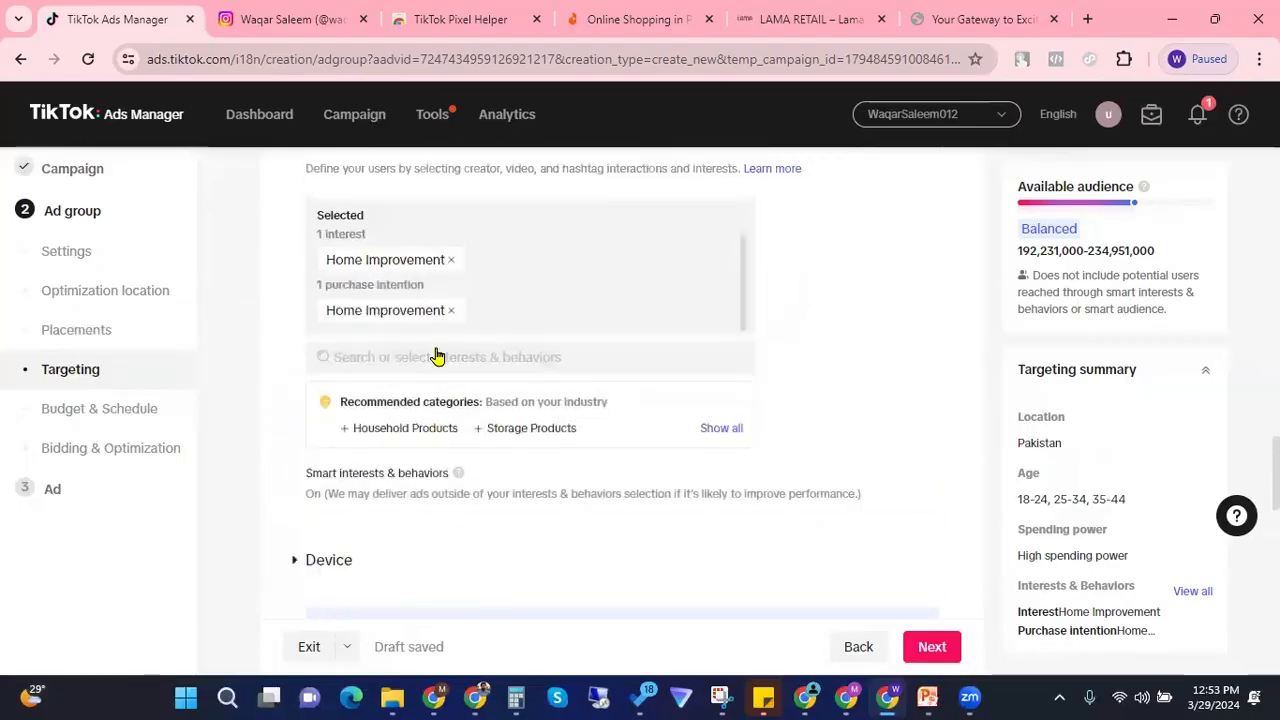
Step: Search the interests and behaviors for ecommerce, look over the suggested interests and hashtags, and close the list without adding any
click(437, 362)
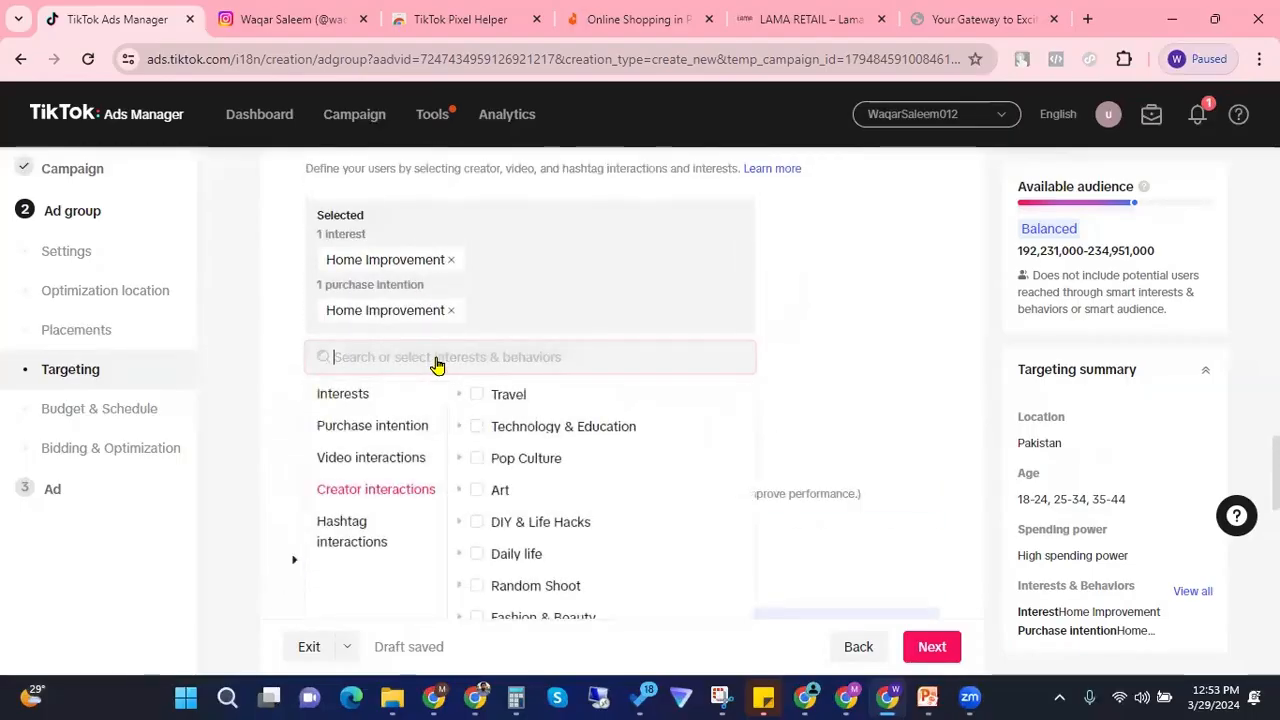
text(ec)
key(BackSpace)
key(BackSpace)
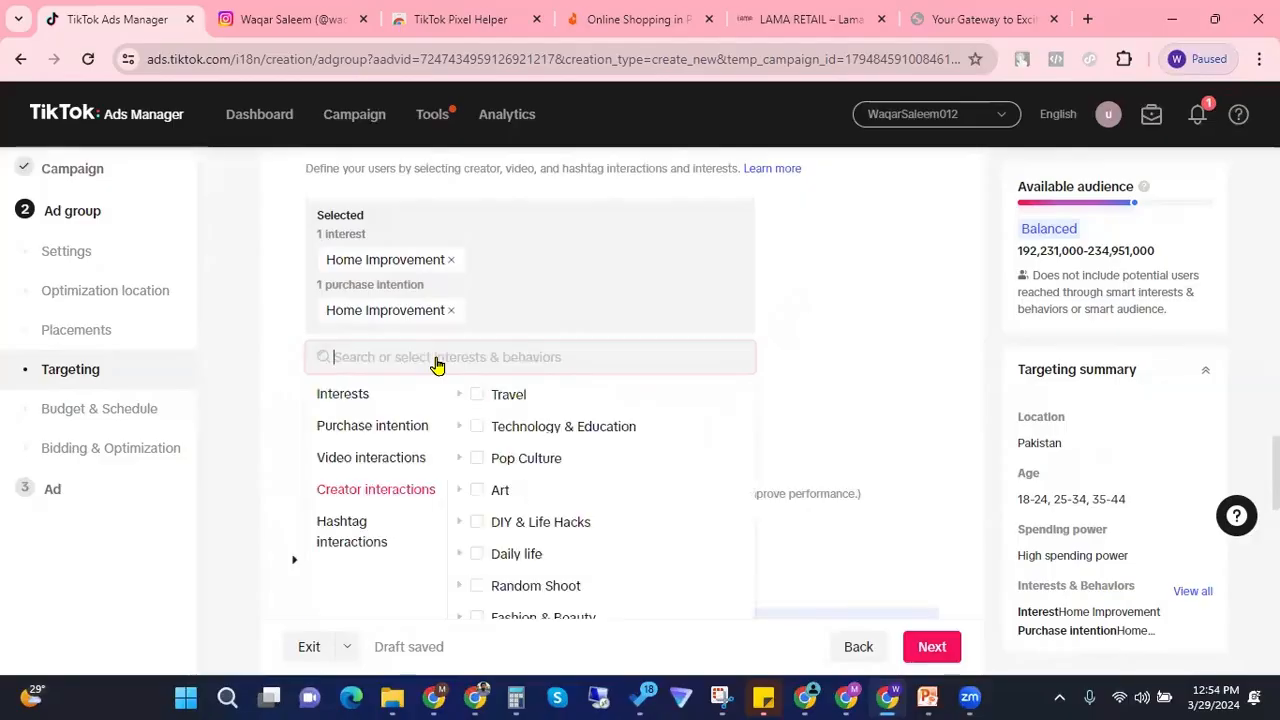
text(ecommerce)
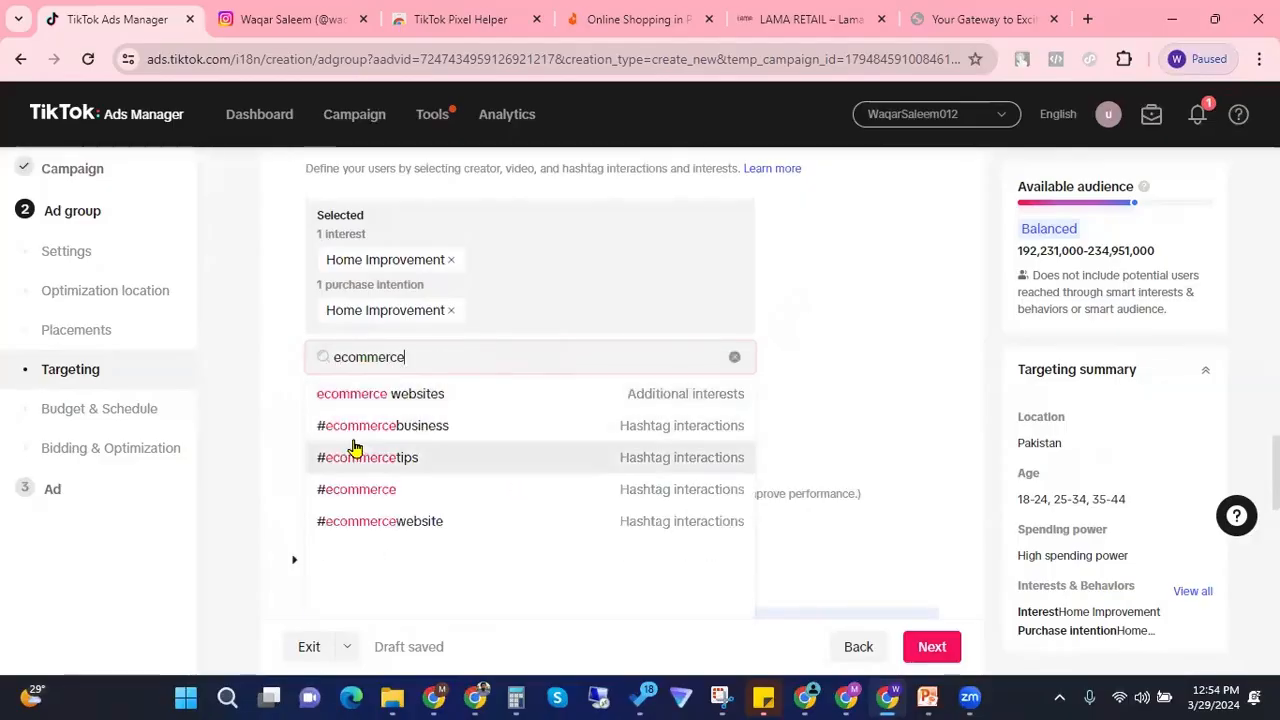
mouse_move(368, 437)
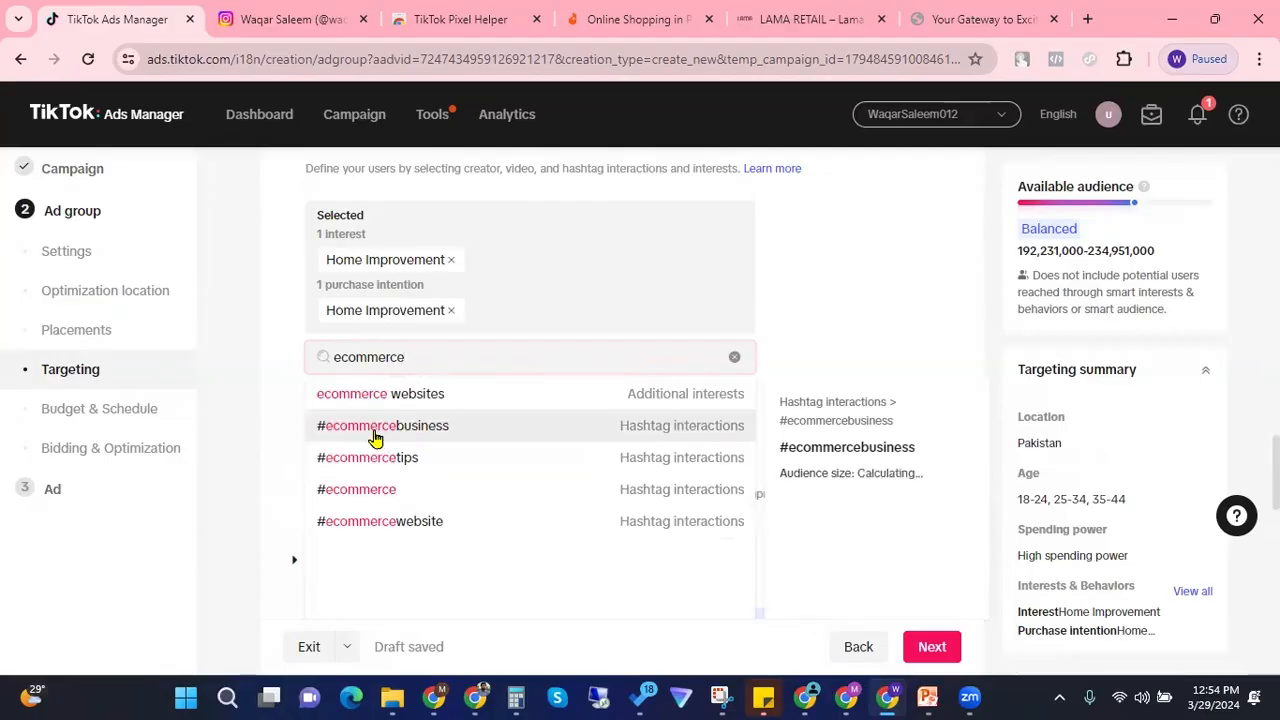
click(268, 346)
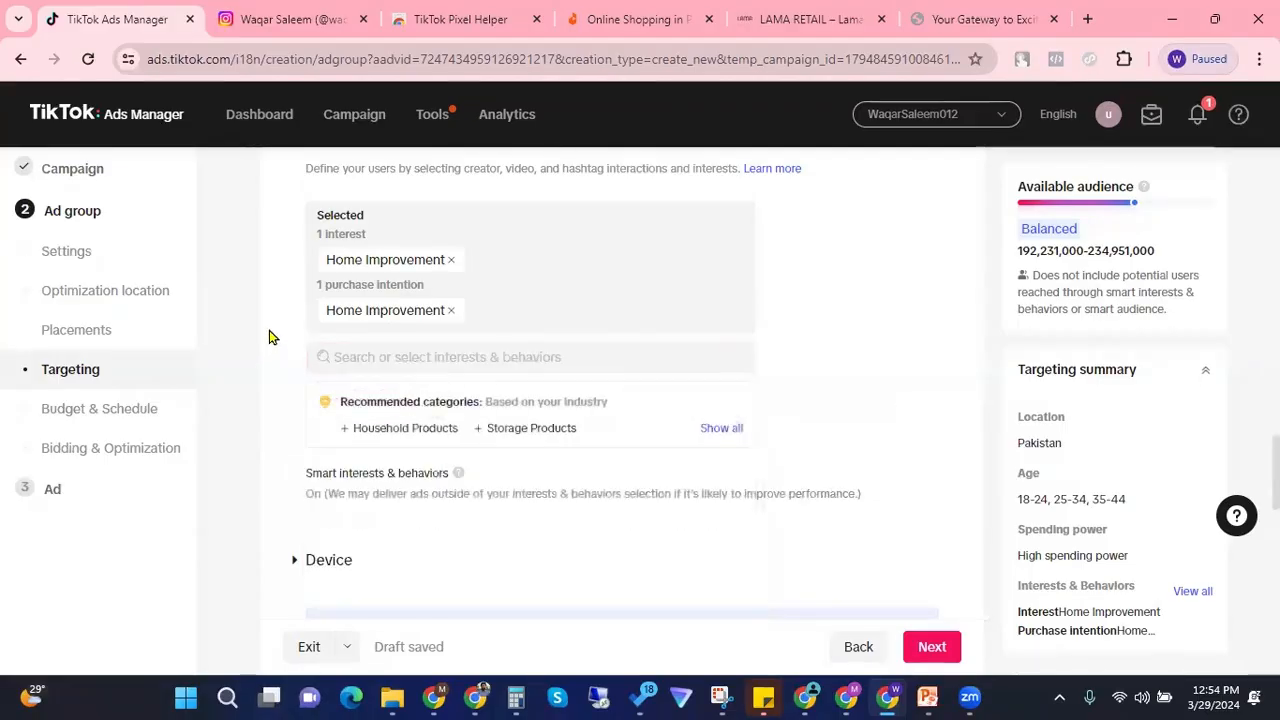
Step: Expand the full Notice for advertisers at the end of the Targeting section and read it
scroll(262, 340, down, 3)
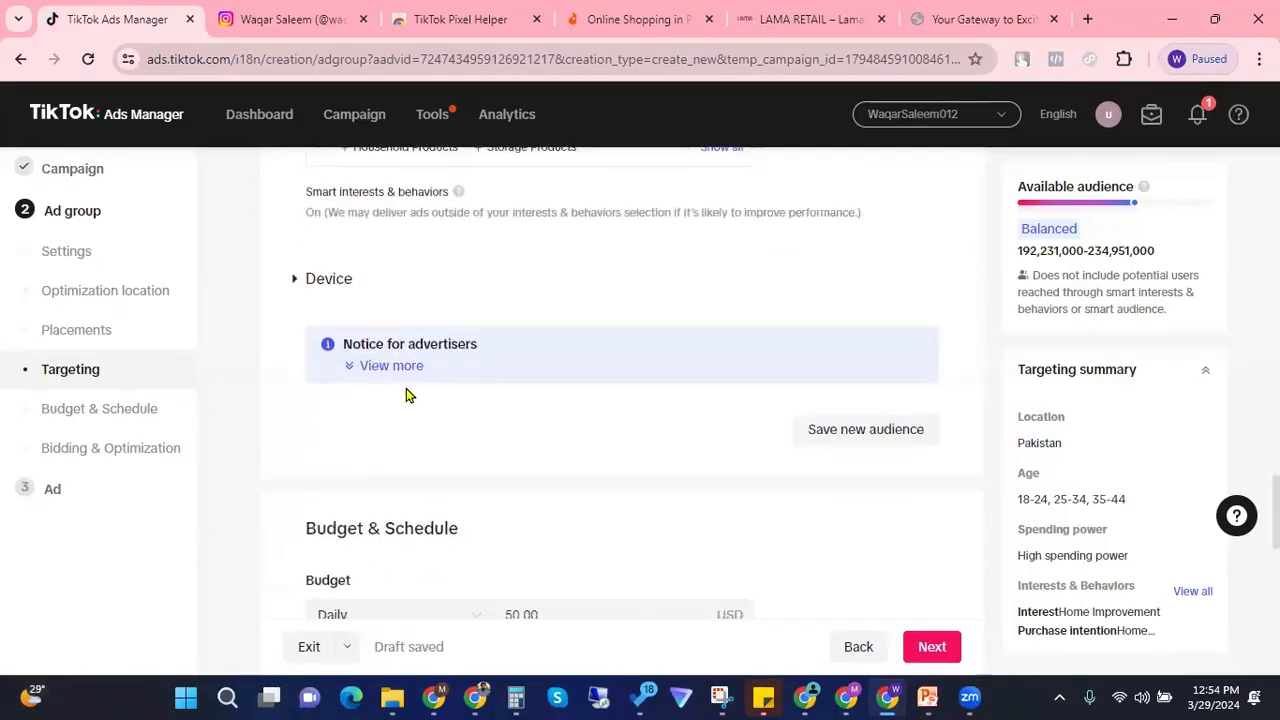
click(391, 367)
scroll(390, 365, down, 2)
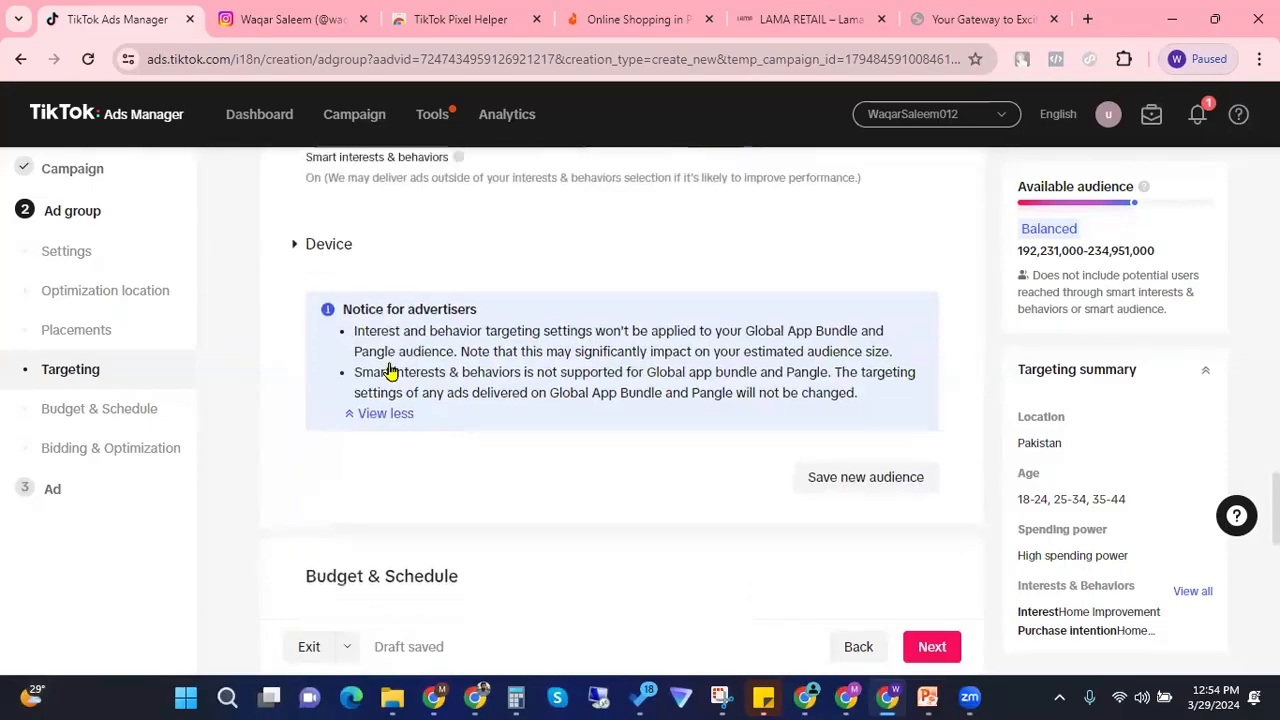
scroll(381, 343, up, 1)
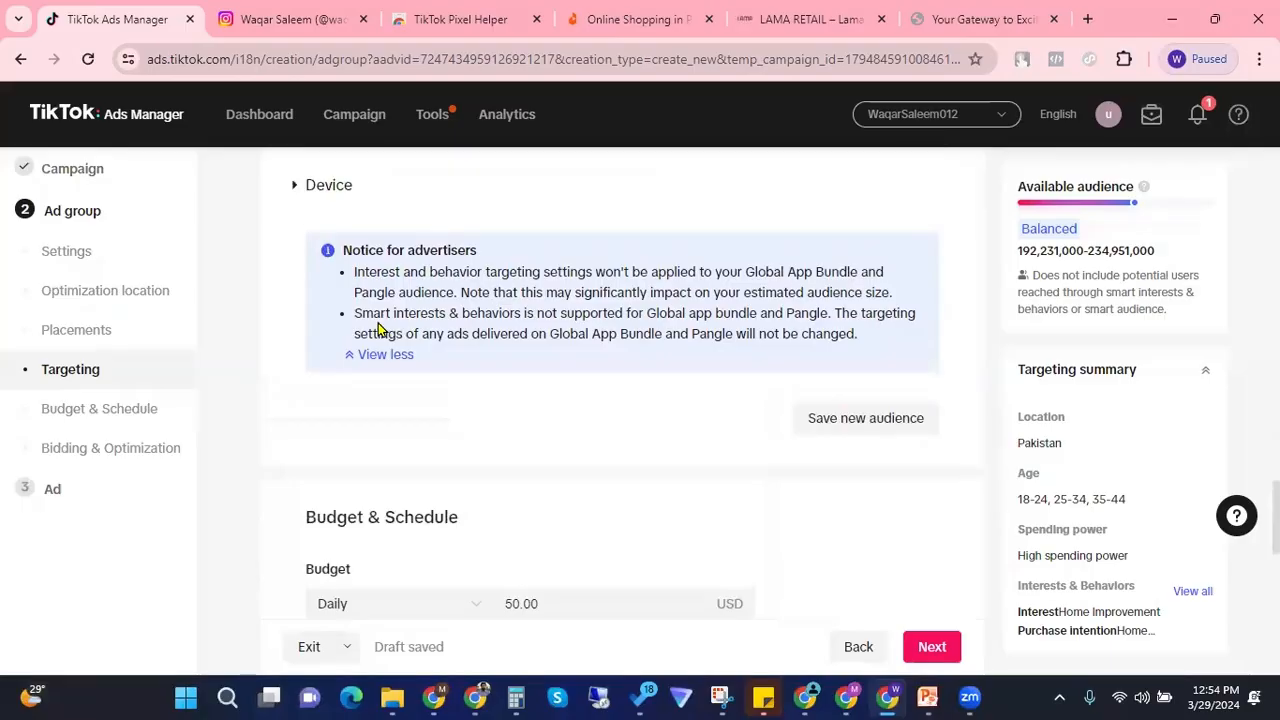
Step: Set the ad group's daily budget to 20 USD under Budget & Schedule
scroll(374, 326, down, 2)
drag(310, 331, 486, 337)
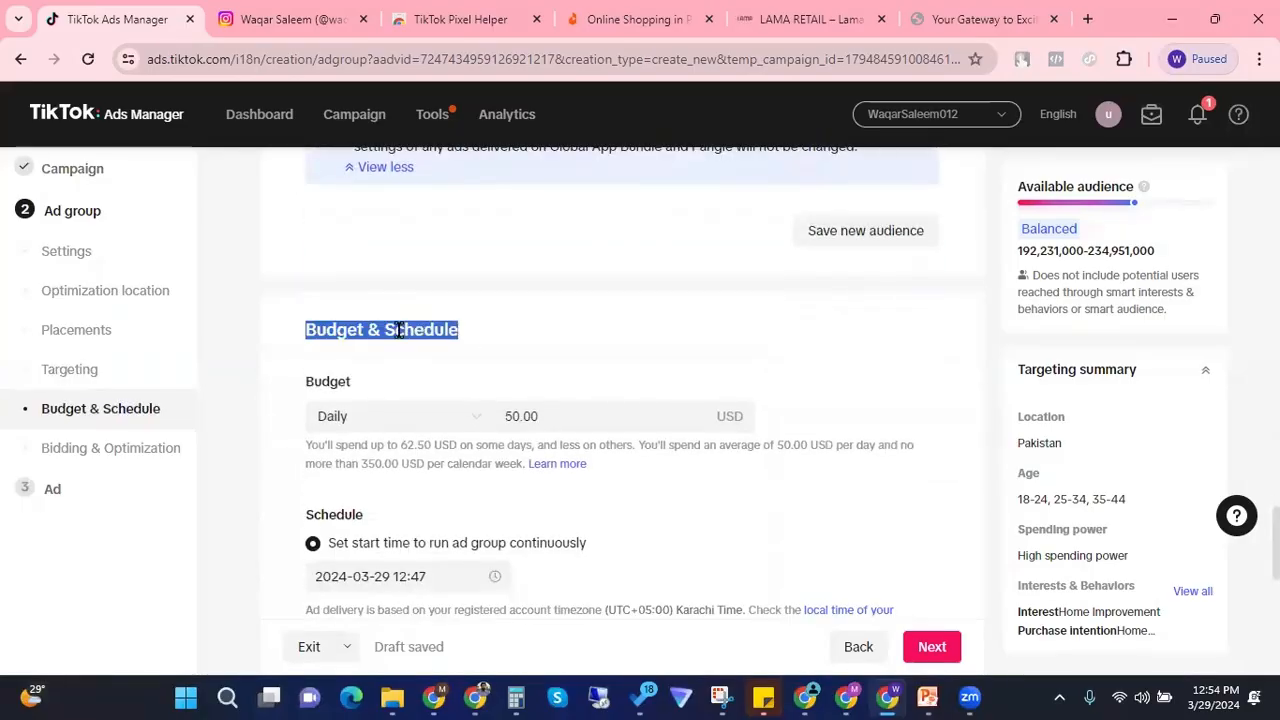
scroll(398, 330, down, 1)
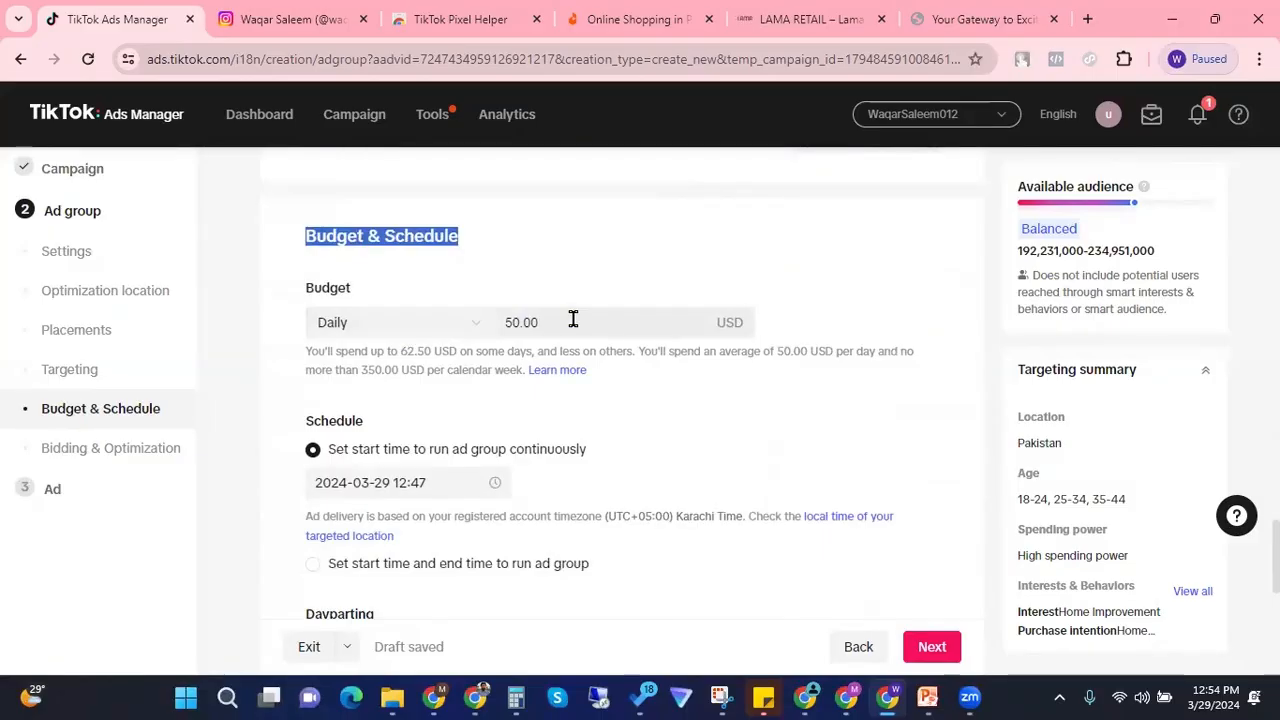
drag(573, 318, 503, 320)
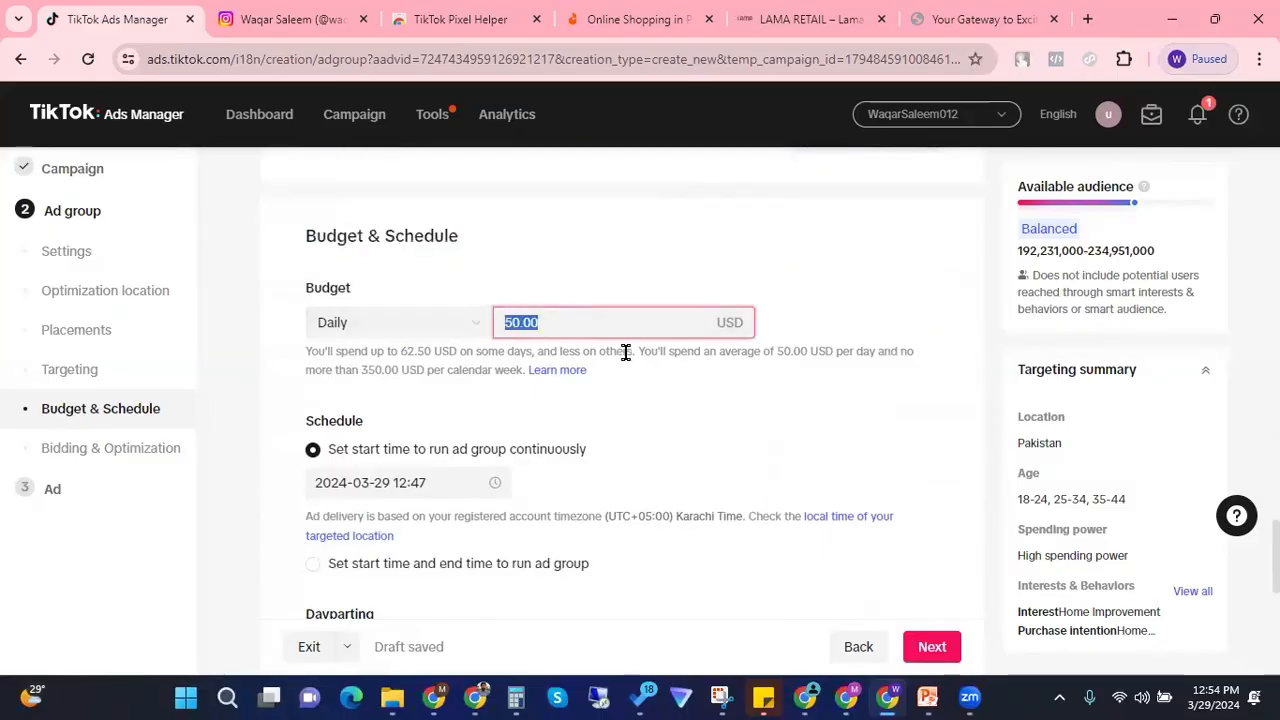
text(20)
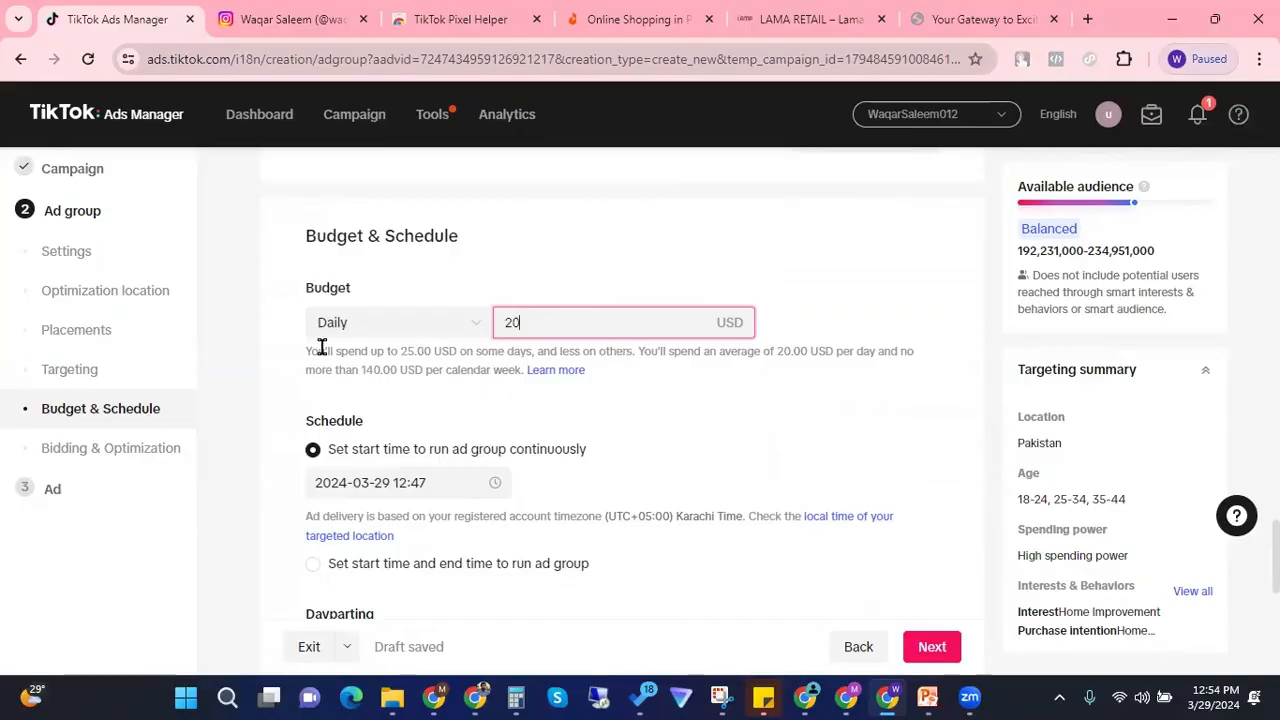
click(260, 327)
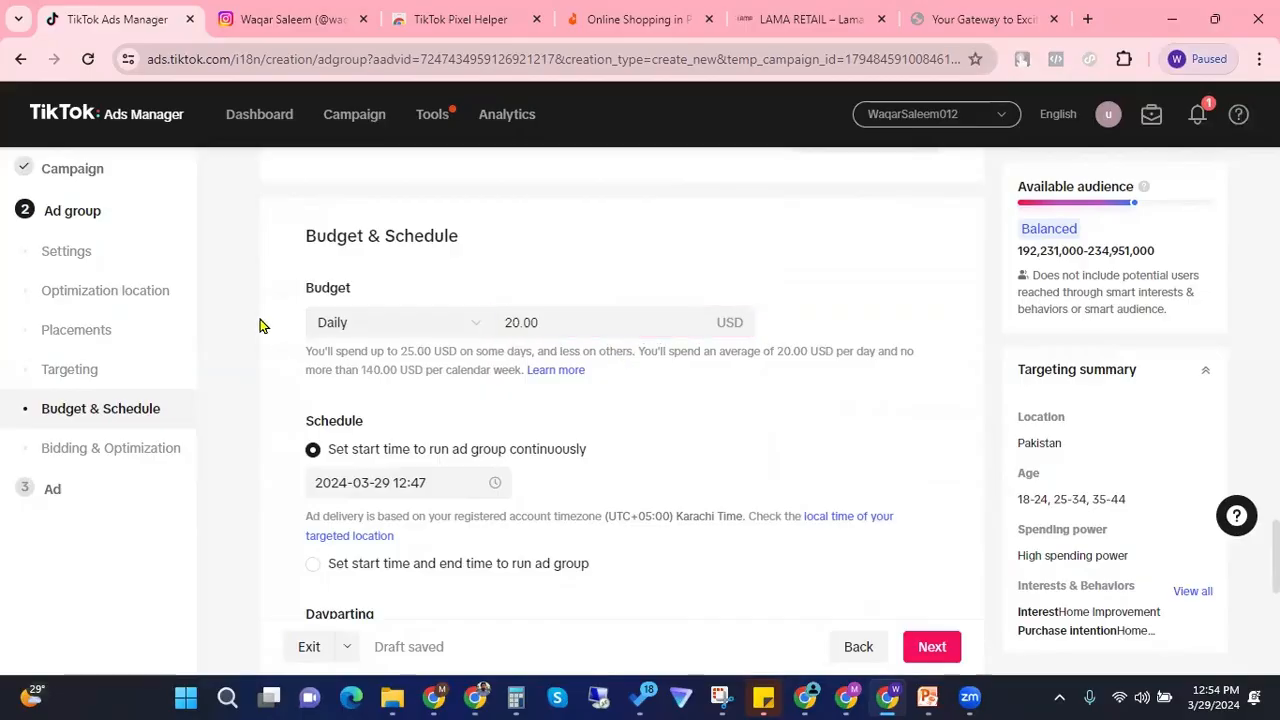
Step: Switch dayparting to specific times and schedule 13:00–24:00 and 00:00–02:00 for every day from Monday to Sunday
scroll(262, 330, down, 3)
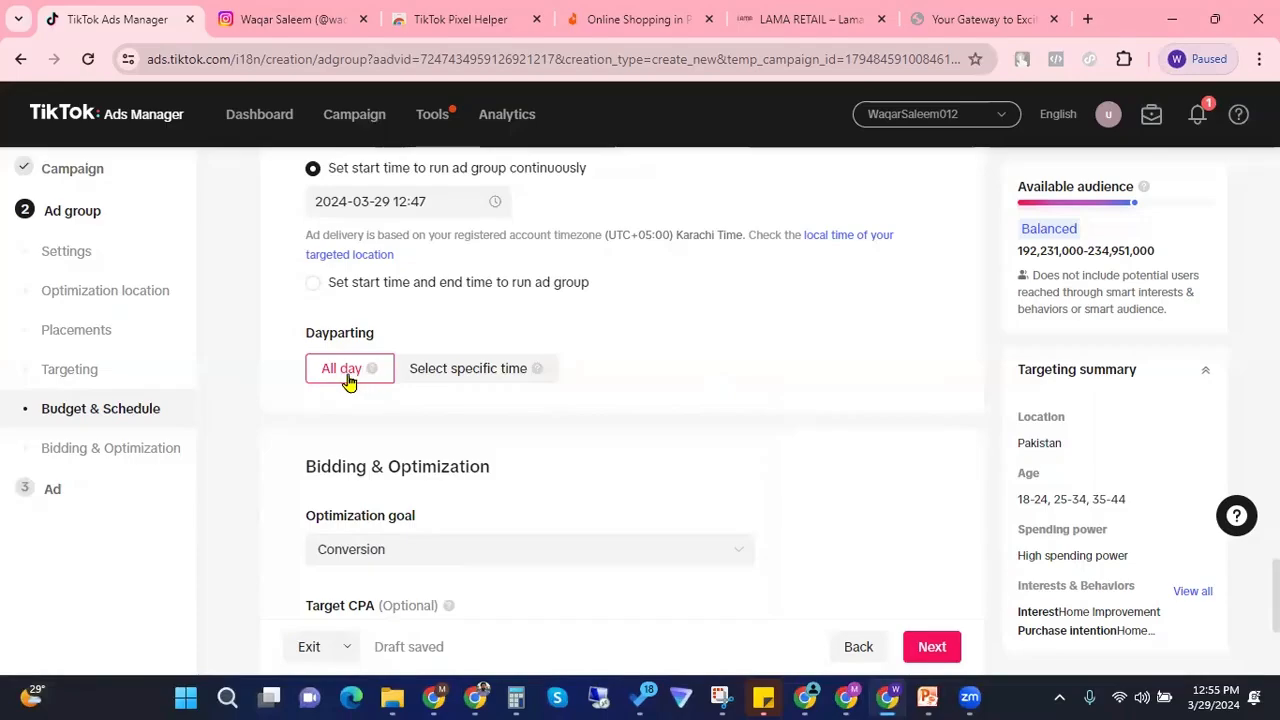
click(462, 380)
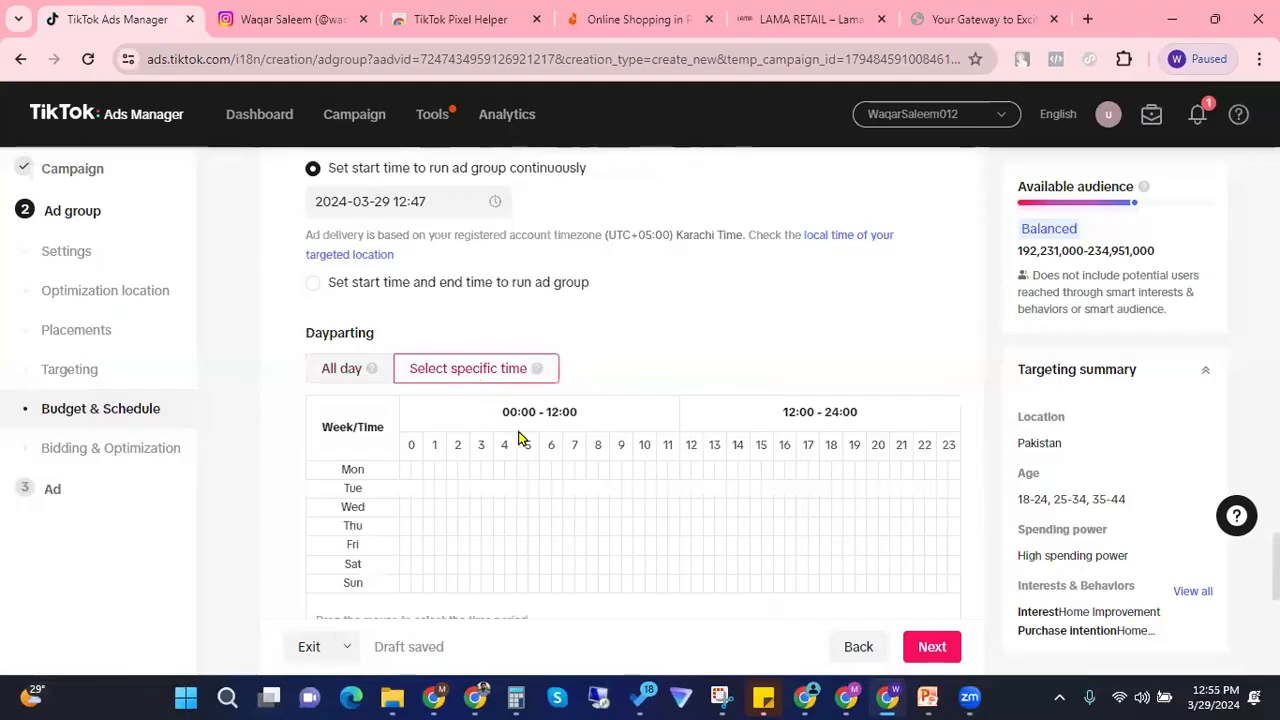
scroll(560, 420, down, 1)
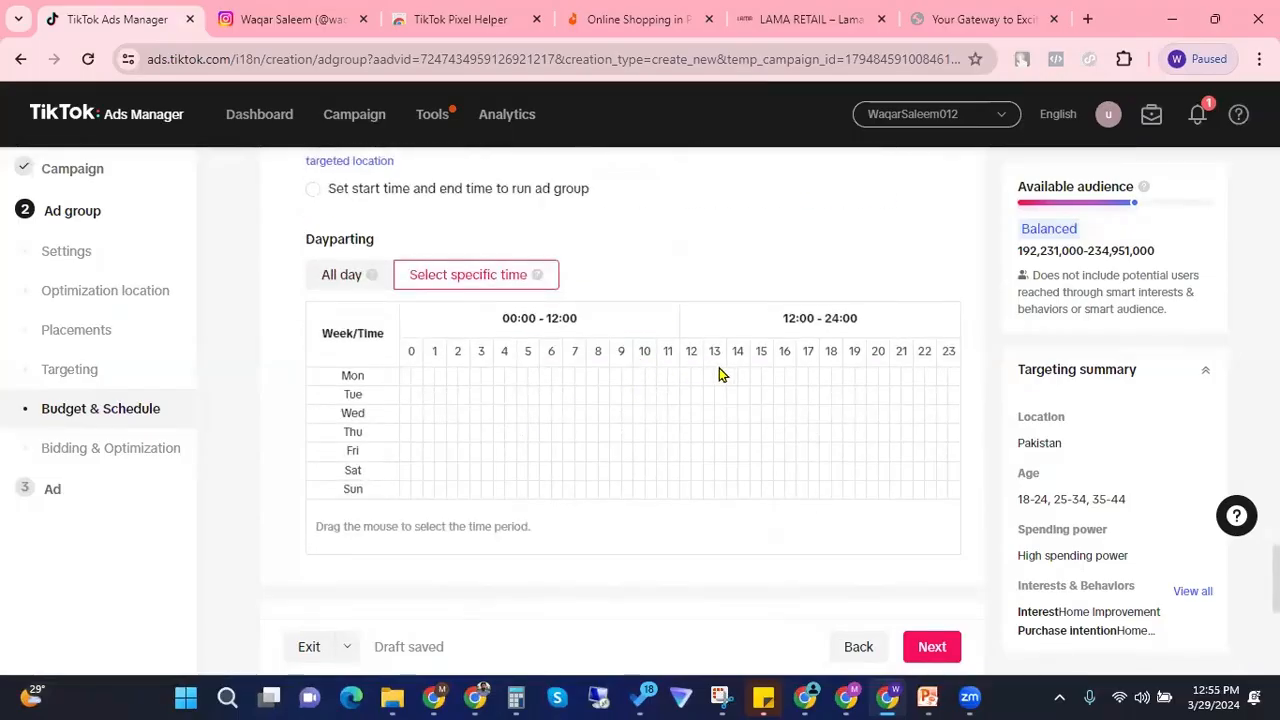
drag(711, 380, 950, 382)
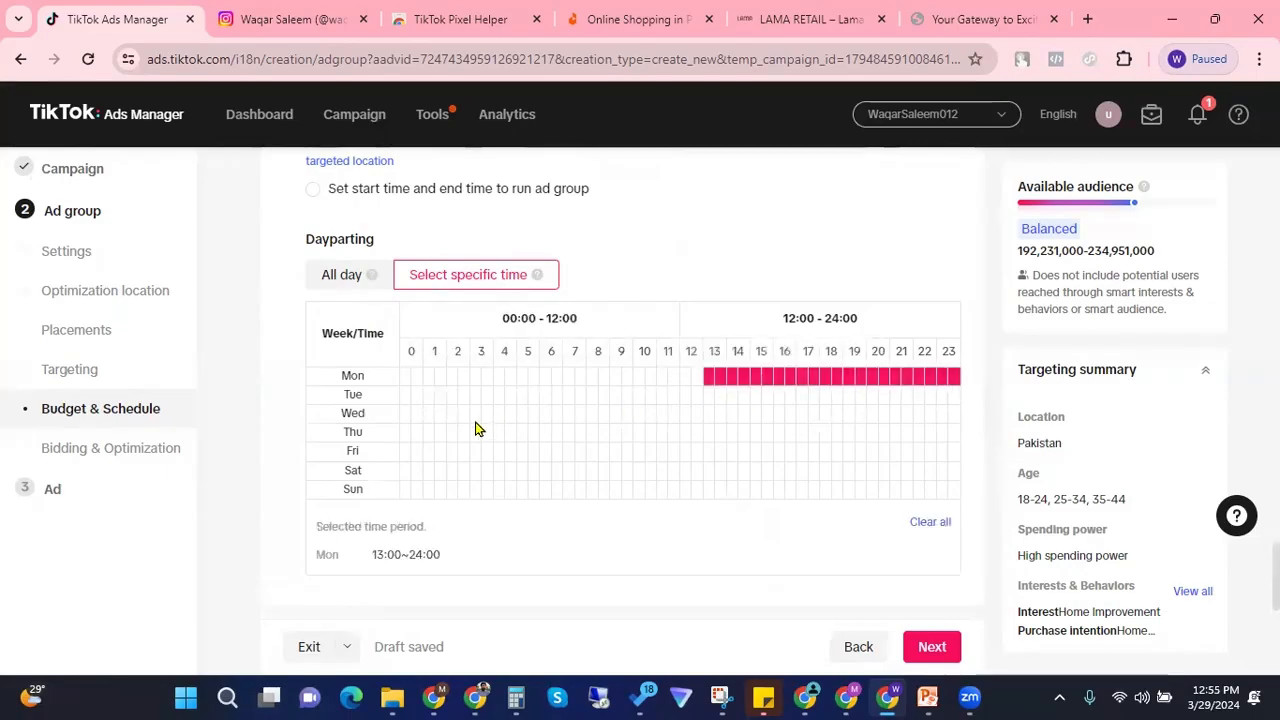
drag(711, 390, 930, 497)
mouse_move(714, 383)
mouse_down()
mouse_move(905, 492)
mouse_move(968, 497)
mouse_move(957, 484)
mouse_move(975, 486)
mouse_up()
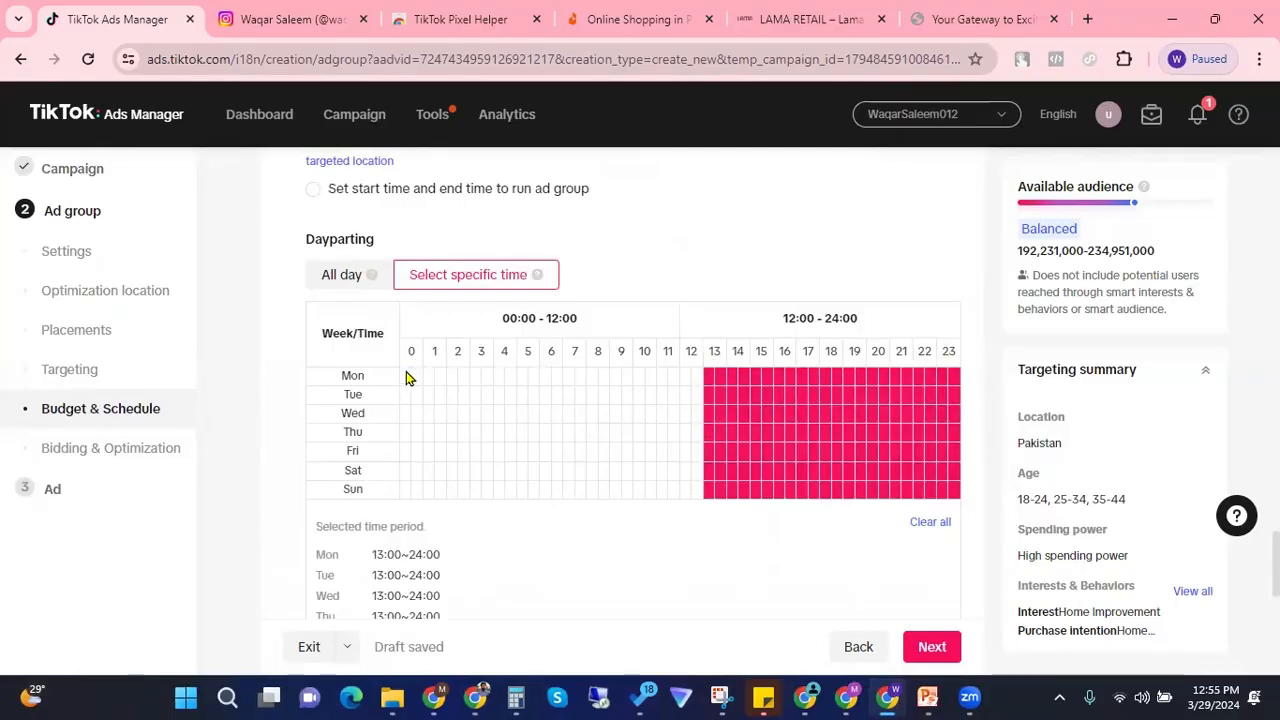
drag(405, 376, 434, 514)
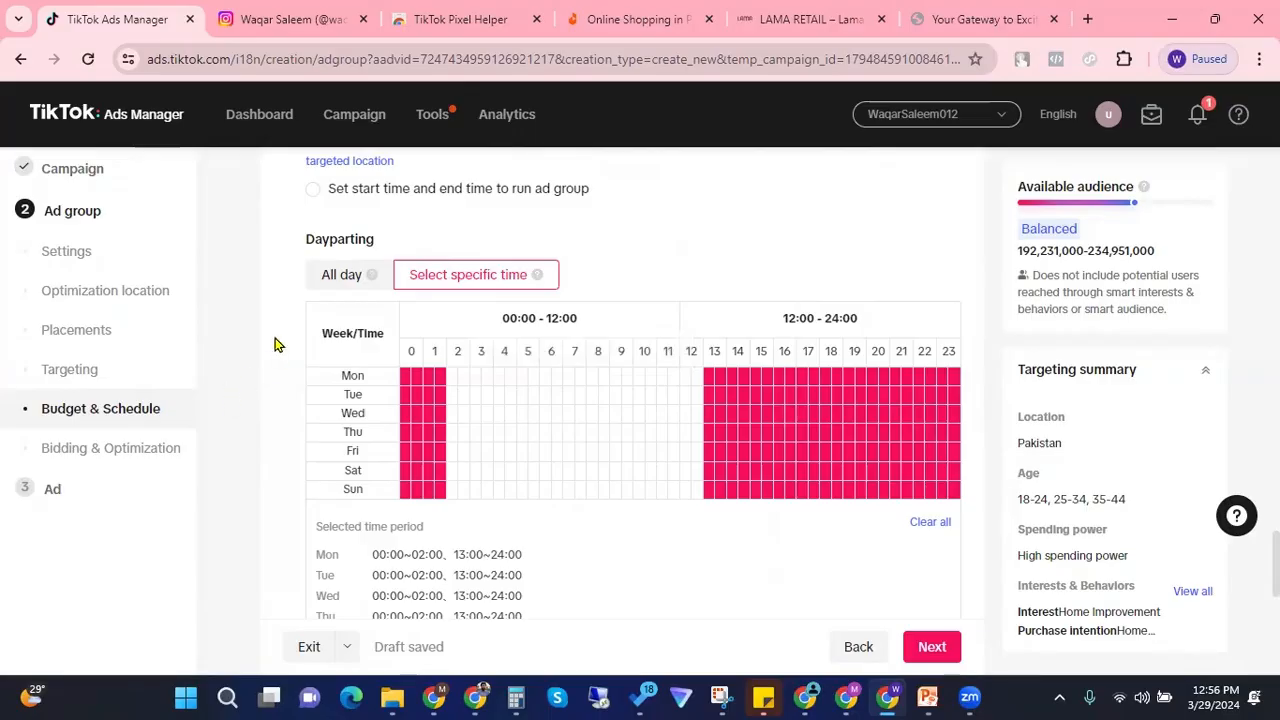
Step: Review the Bidding & Optimization settings, leaving Target CPA empty, and continue to the ad setup
scroll(272, 344, down, 2)
scroll(265, 343, down, 4)
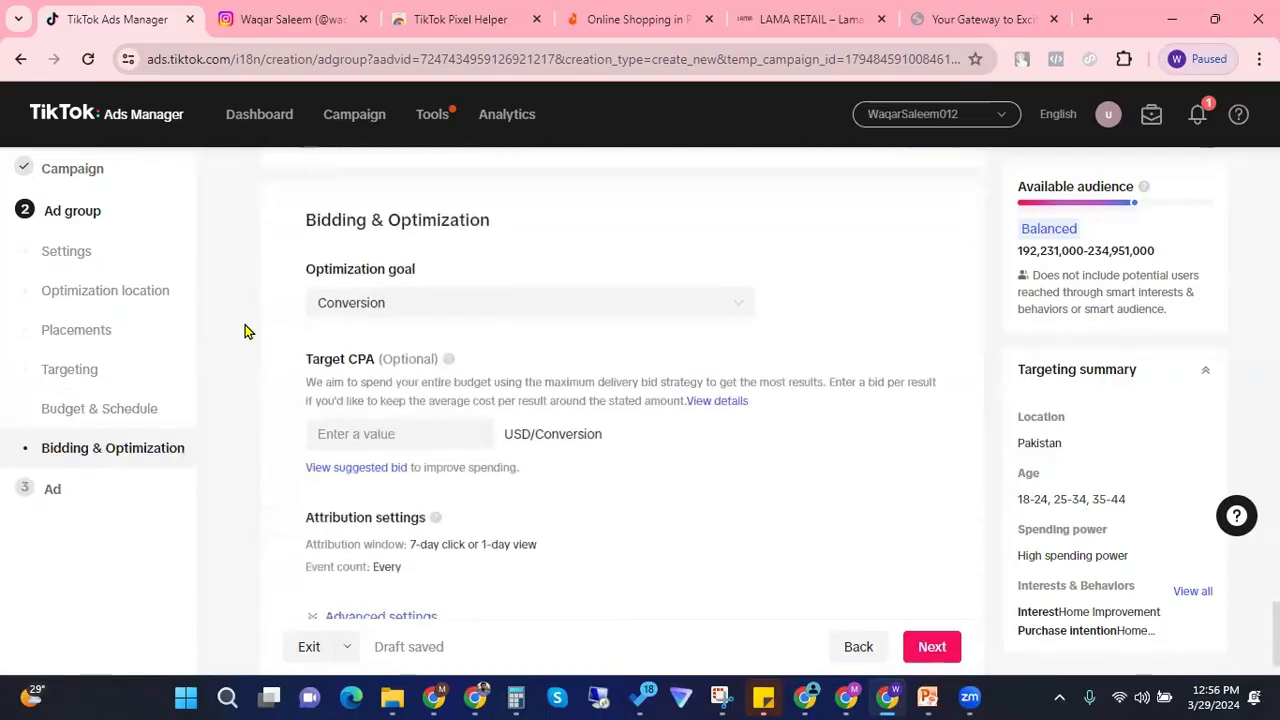
scroll(240, 326, down, 1)
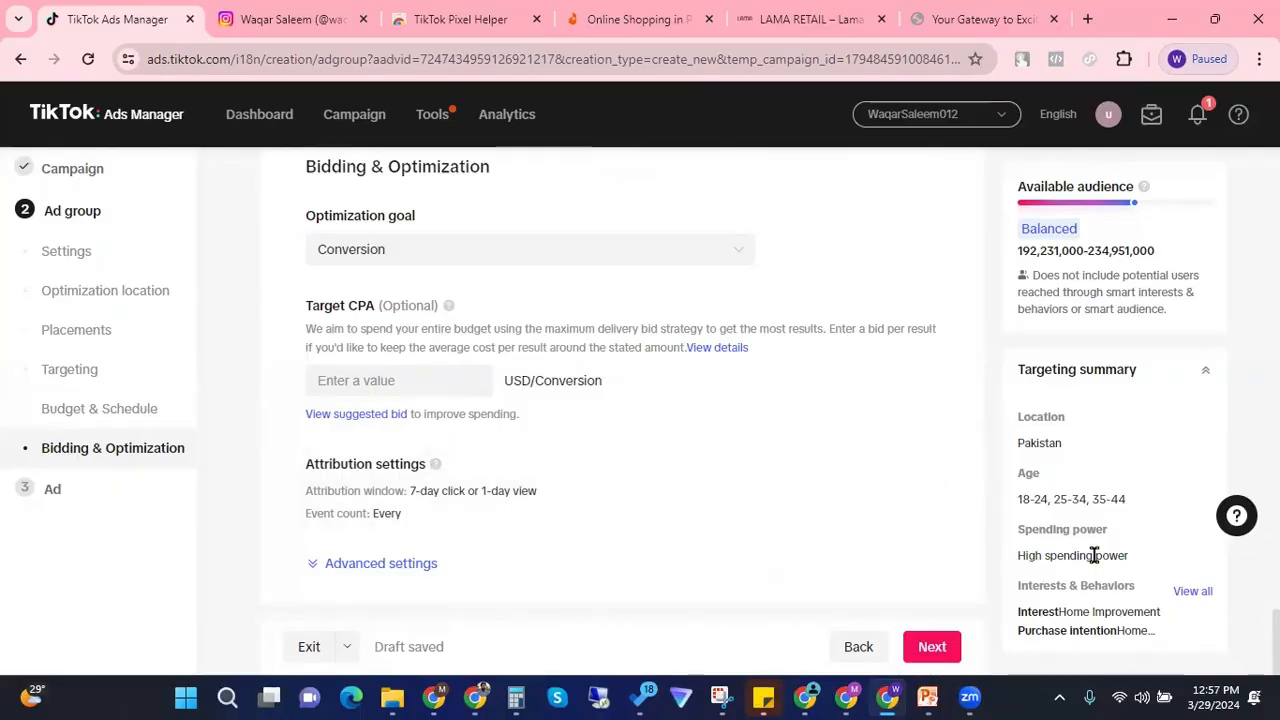
click(942, 654)
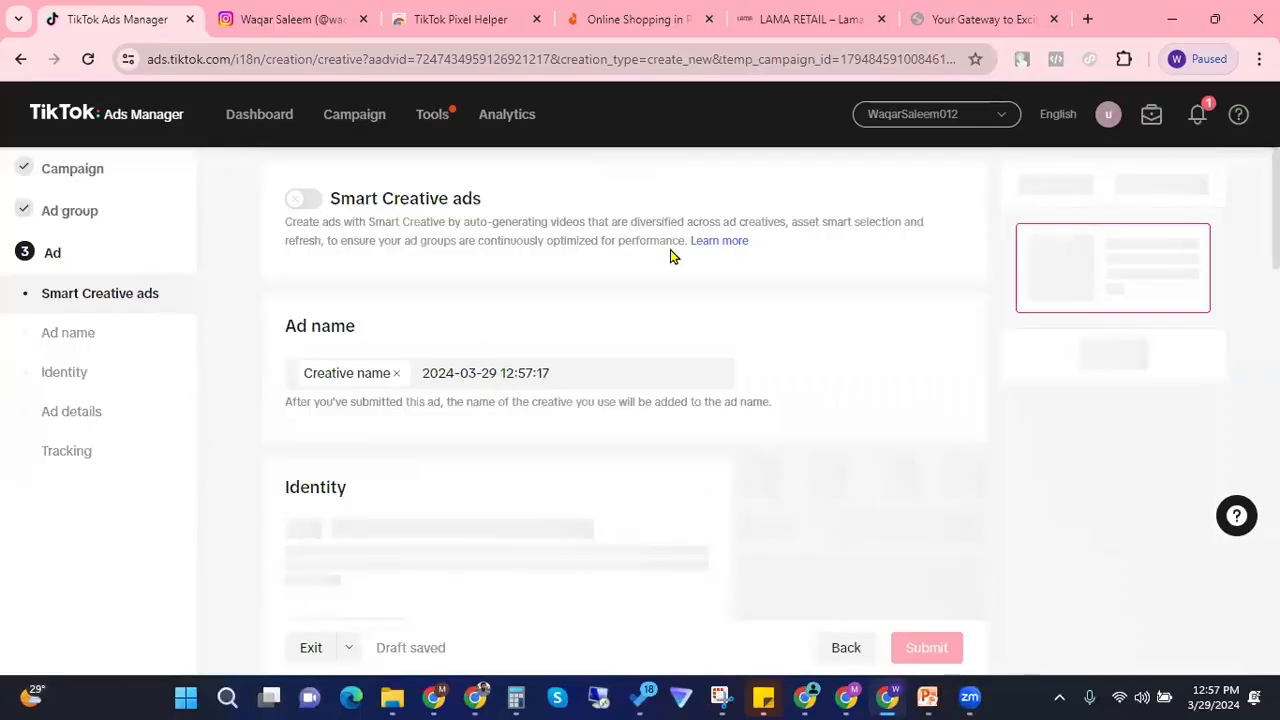
Step: Review the ad name and enable the use of a TikTok account to deliver Spark Ads under Identity
scroll(662, 258, down, 1)
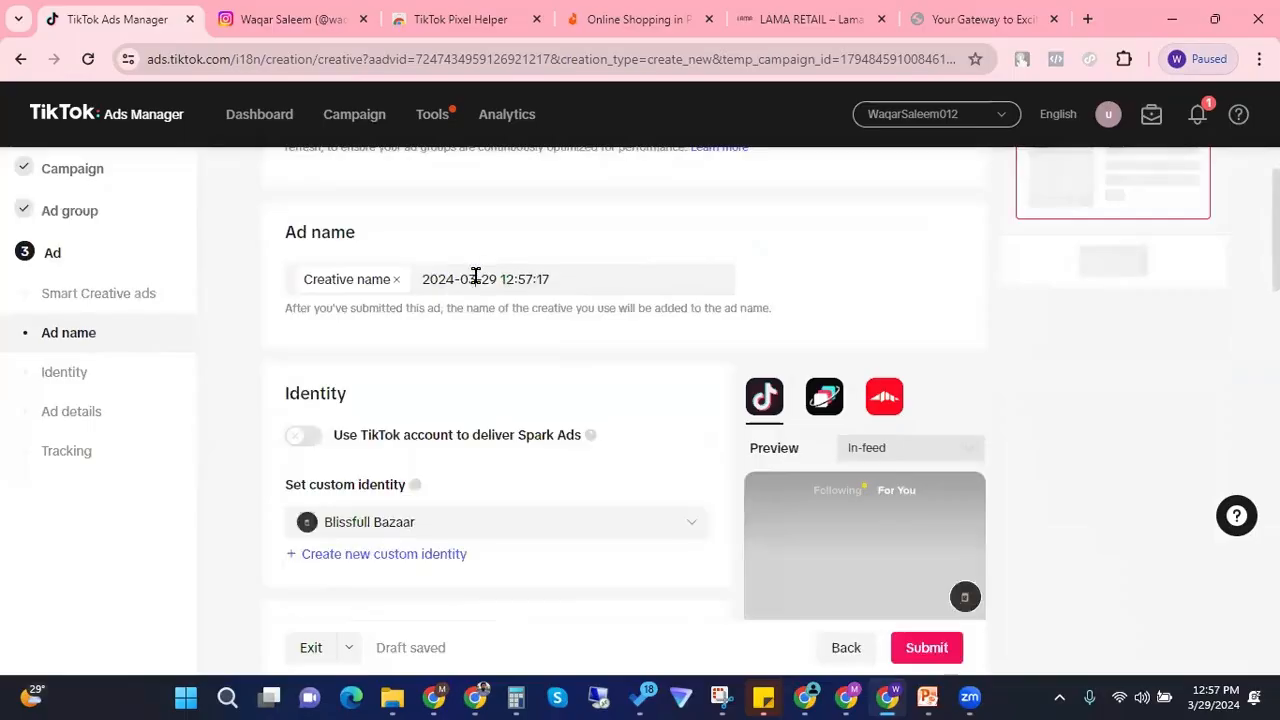
drag(574, 278, 420, 284)
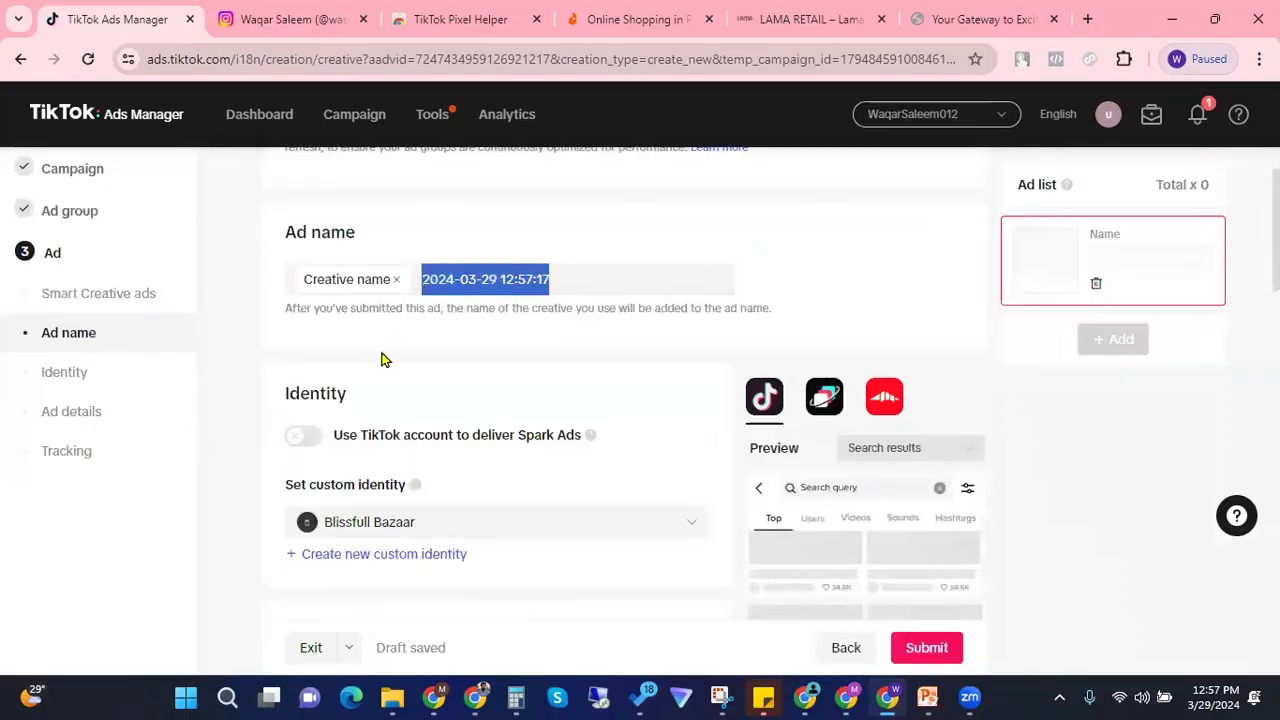
scroll(374, 351, down, 1)
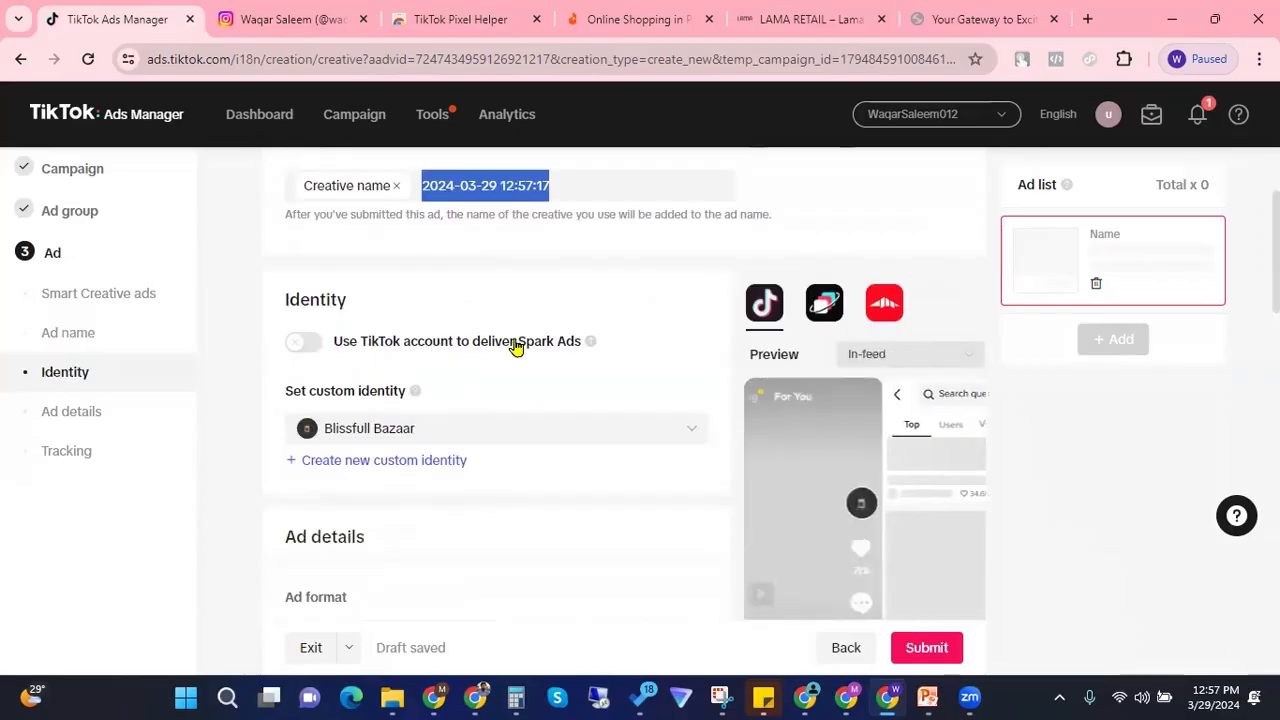
click(310, 346)
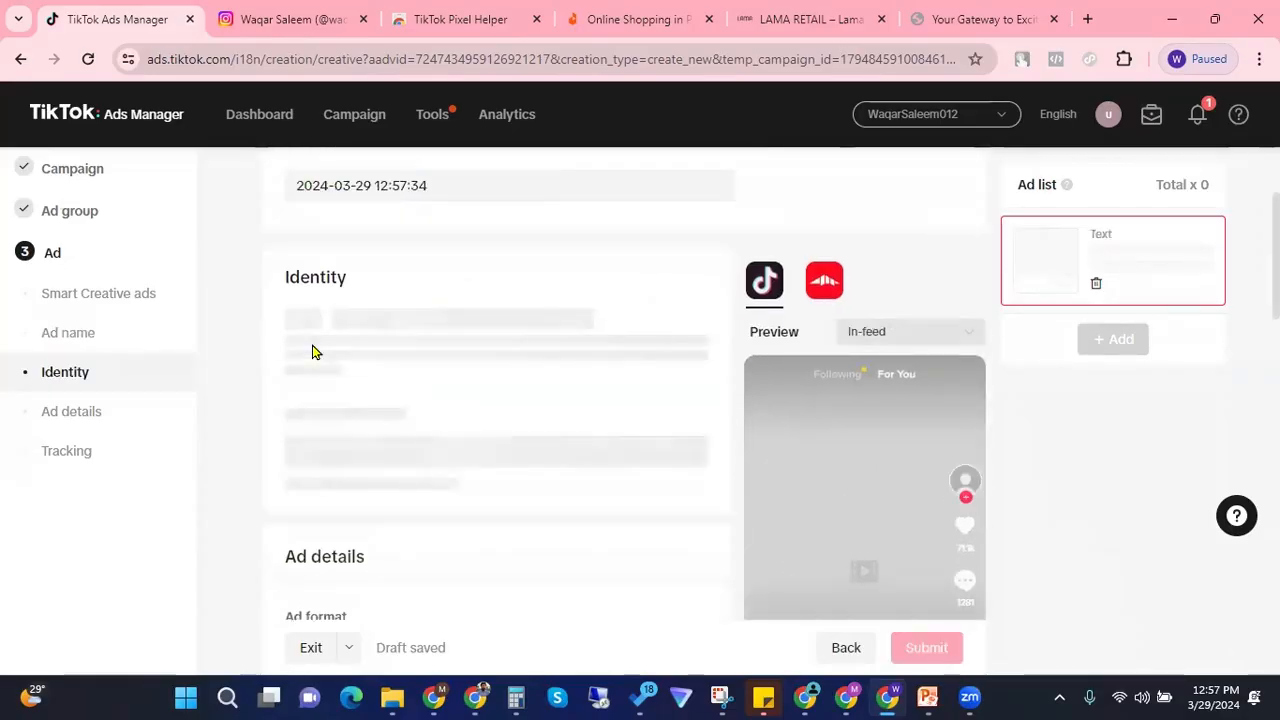
scroll(312, 349, down, 1)
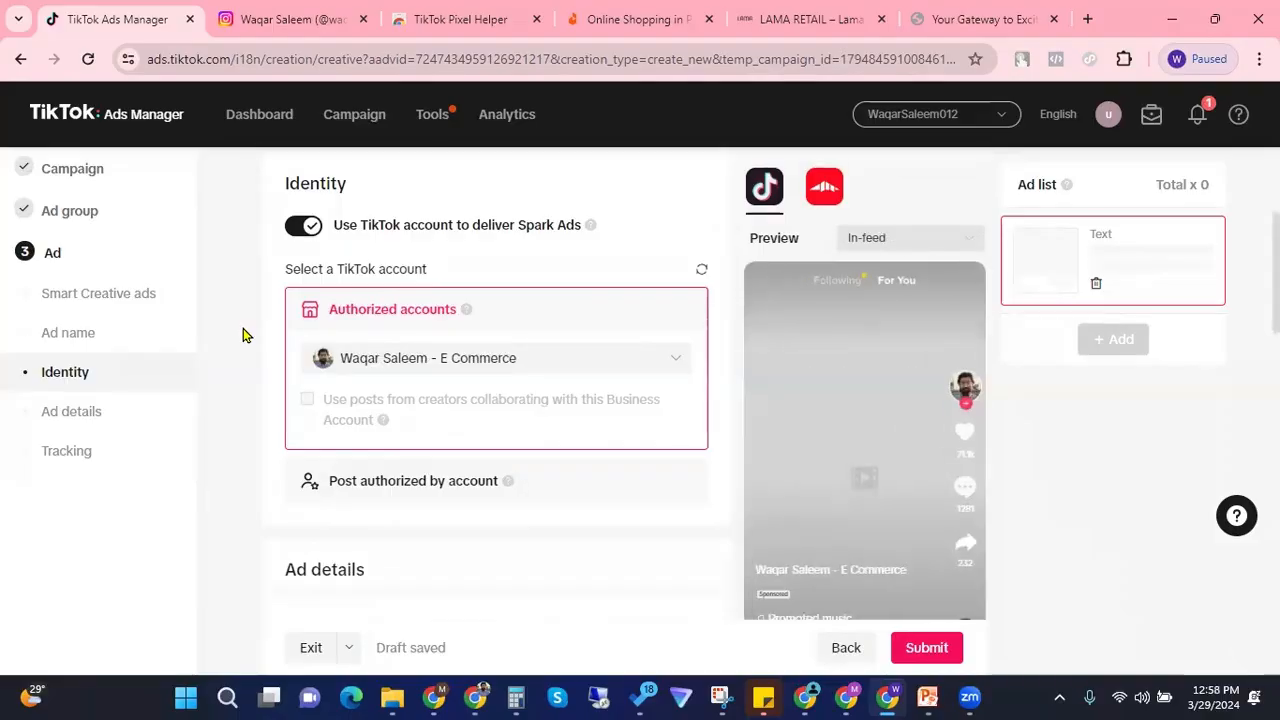
mouse_move(381, 421)
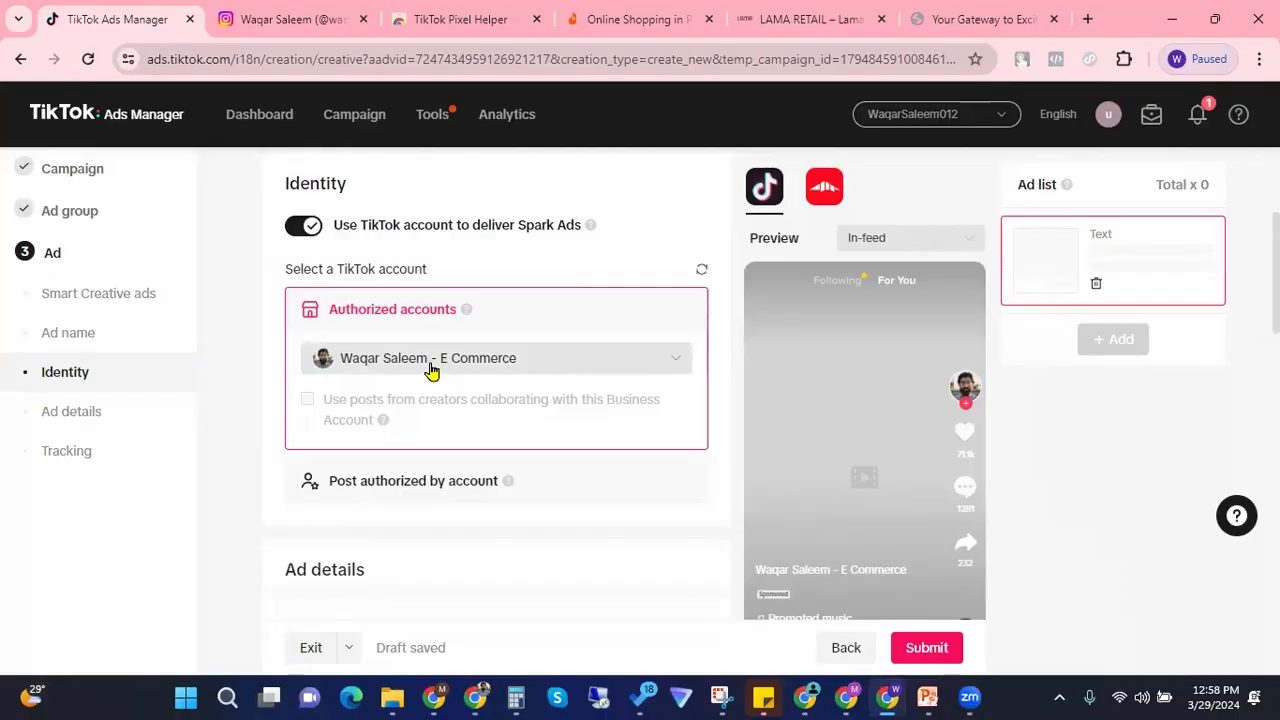
scroll(431, 370, down, 2)
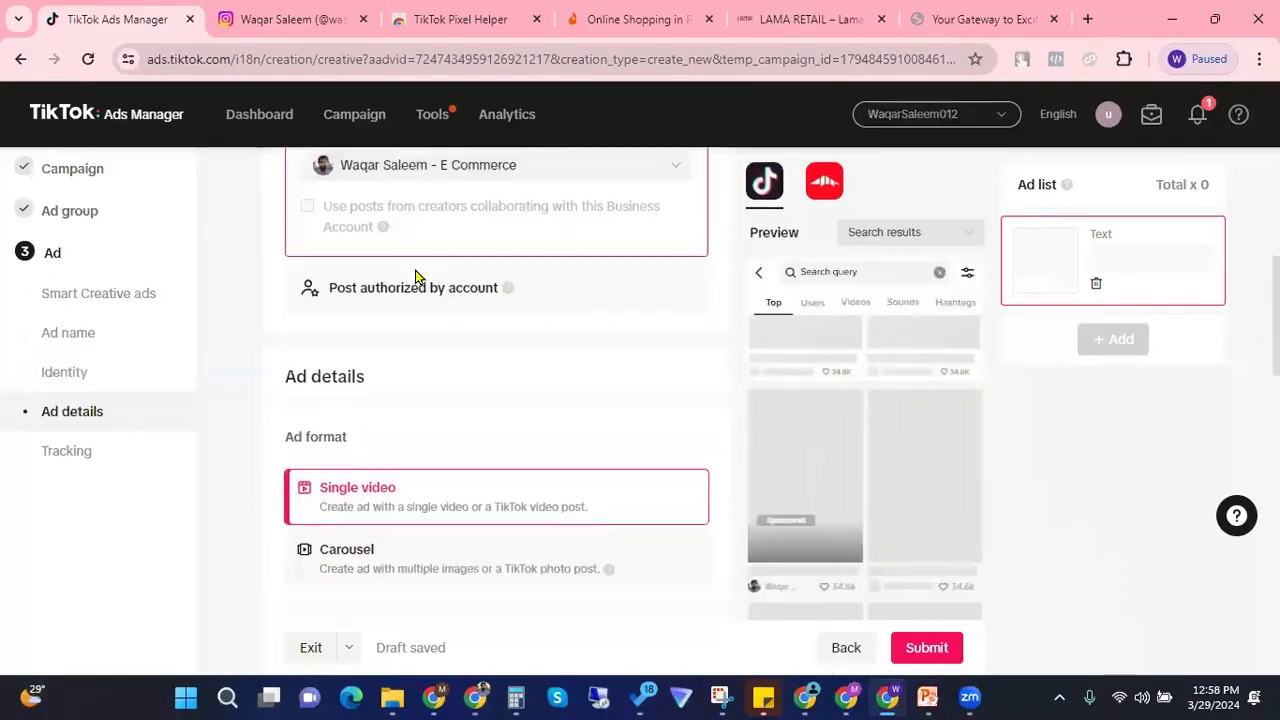
scroll(417, 278, down, 2)
scroll(363, 317, down, 1)
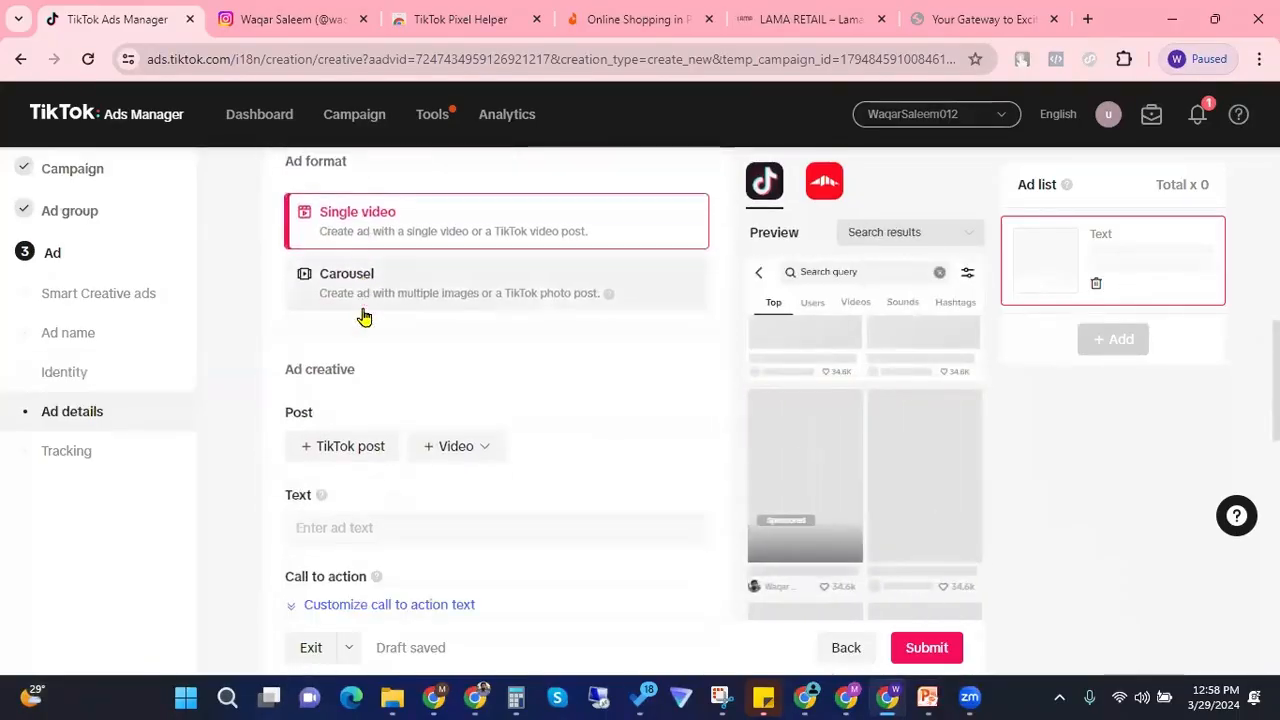
click(345, 452)
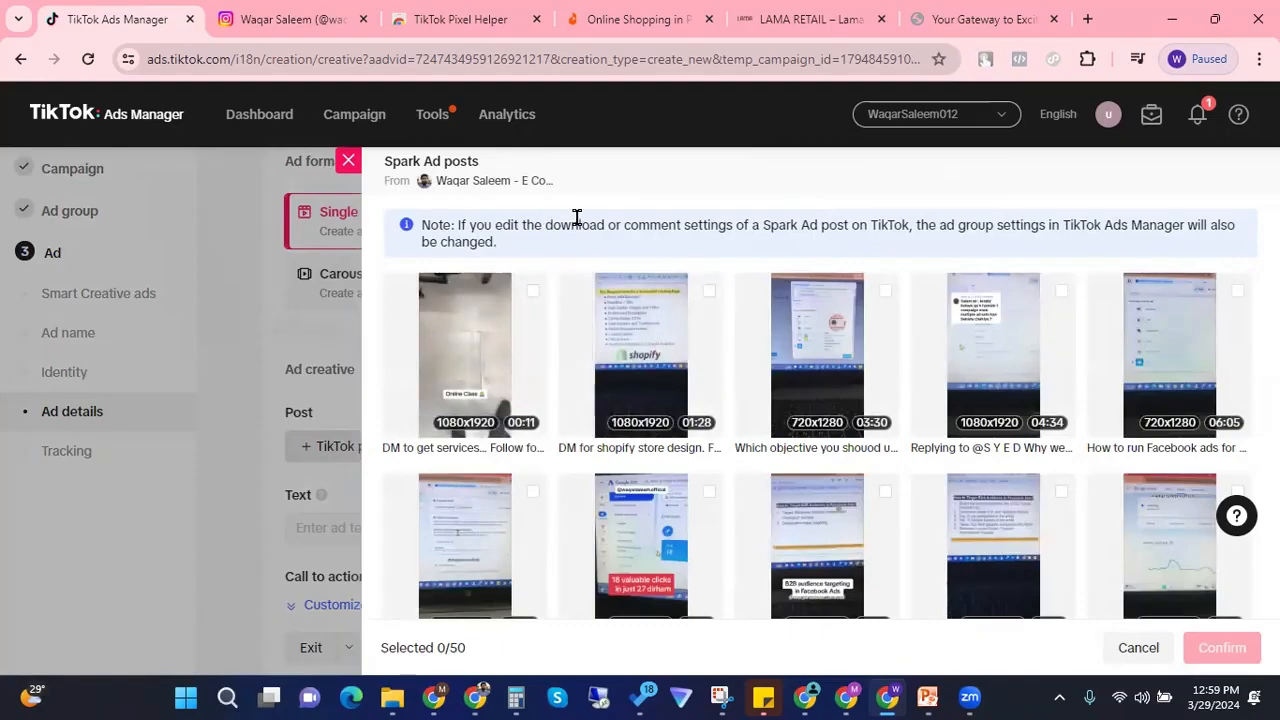
click(556, 322)
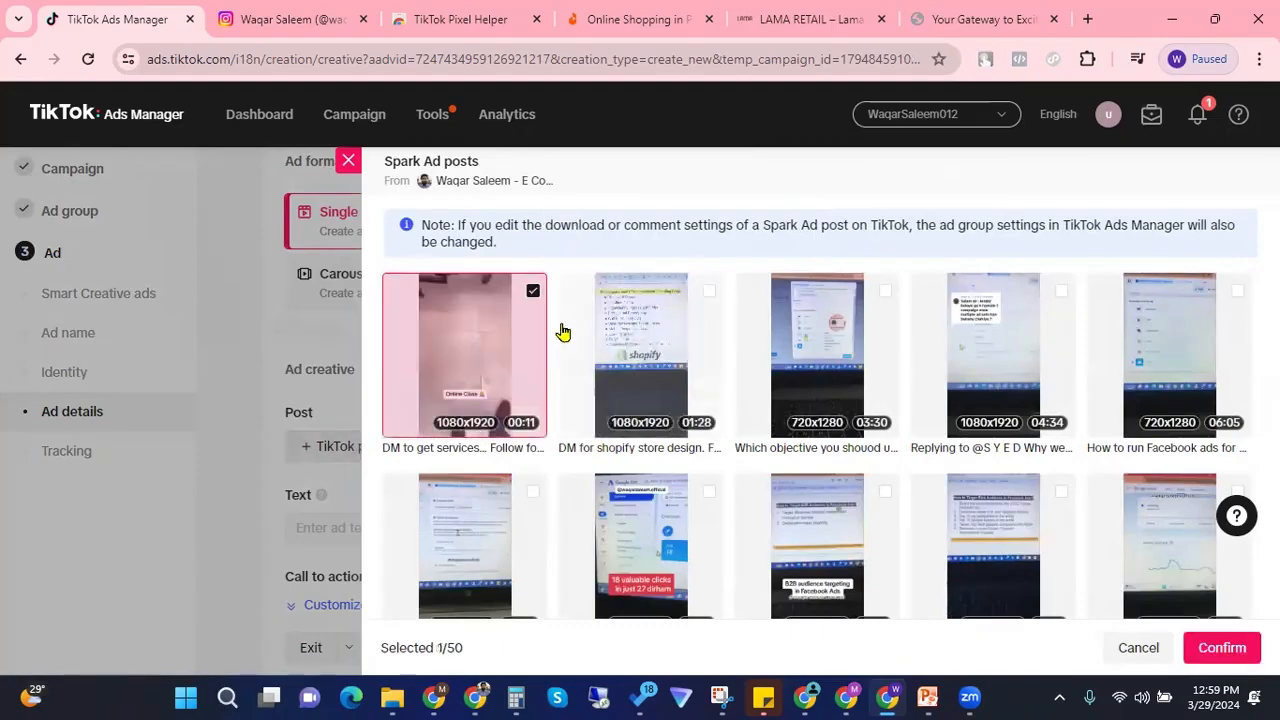
click(716, 291)
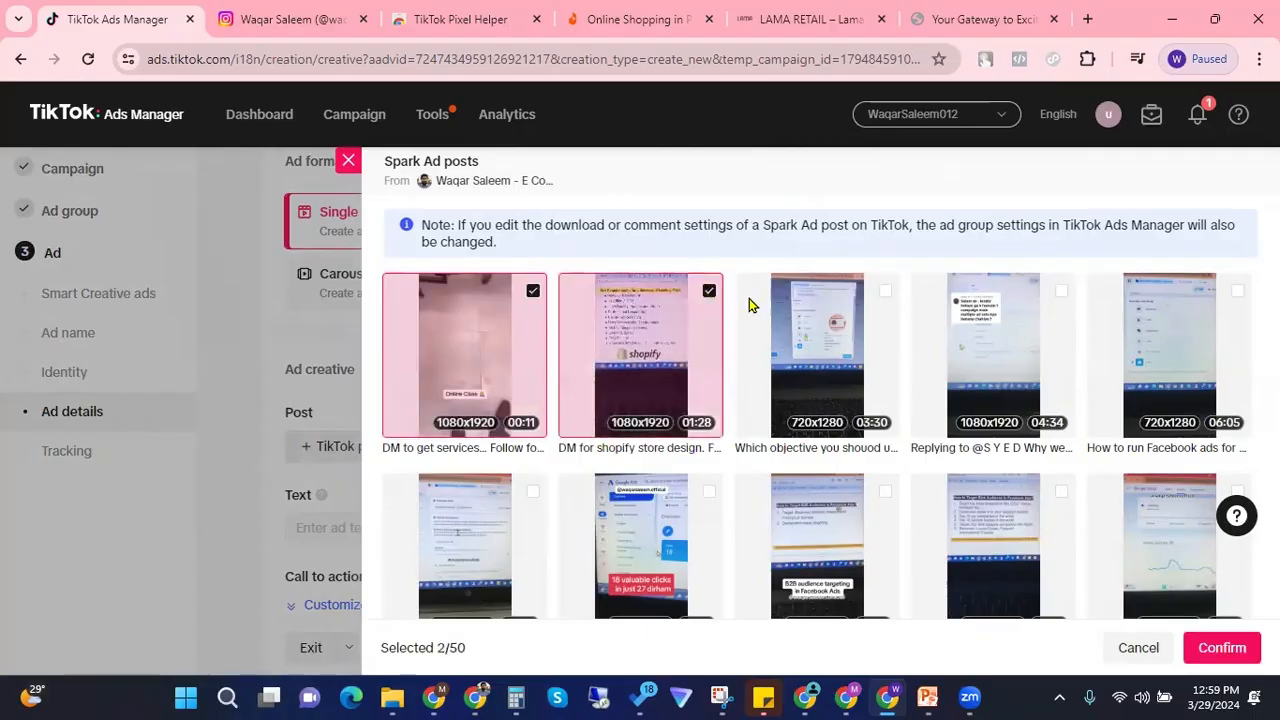
click(888, 294)
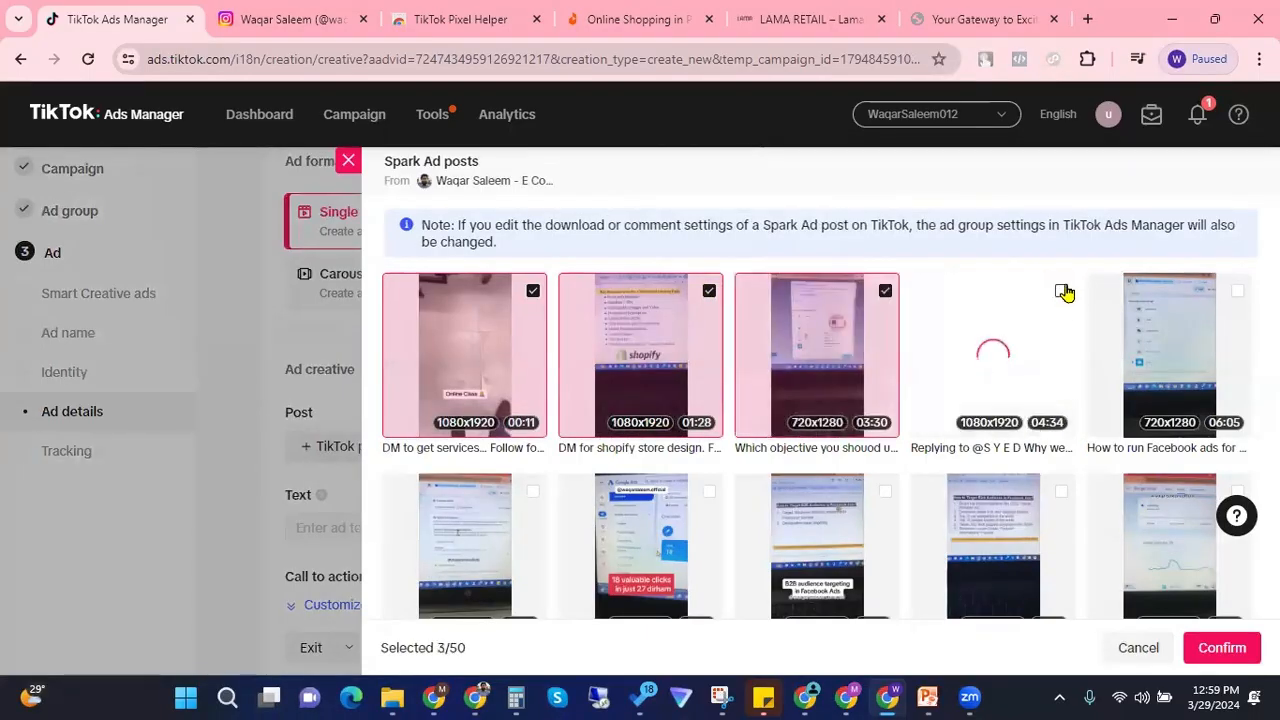
click(1062, 291)
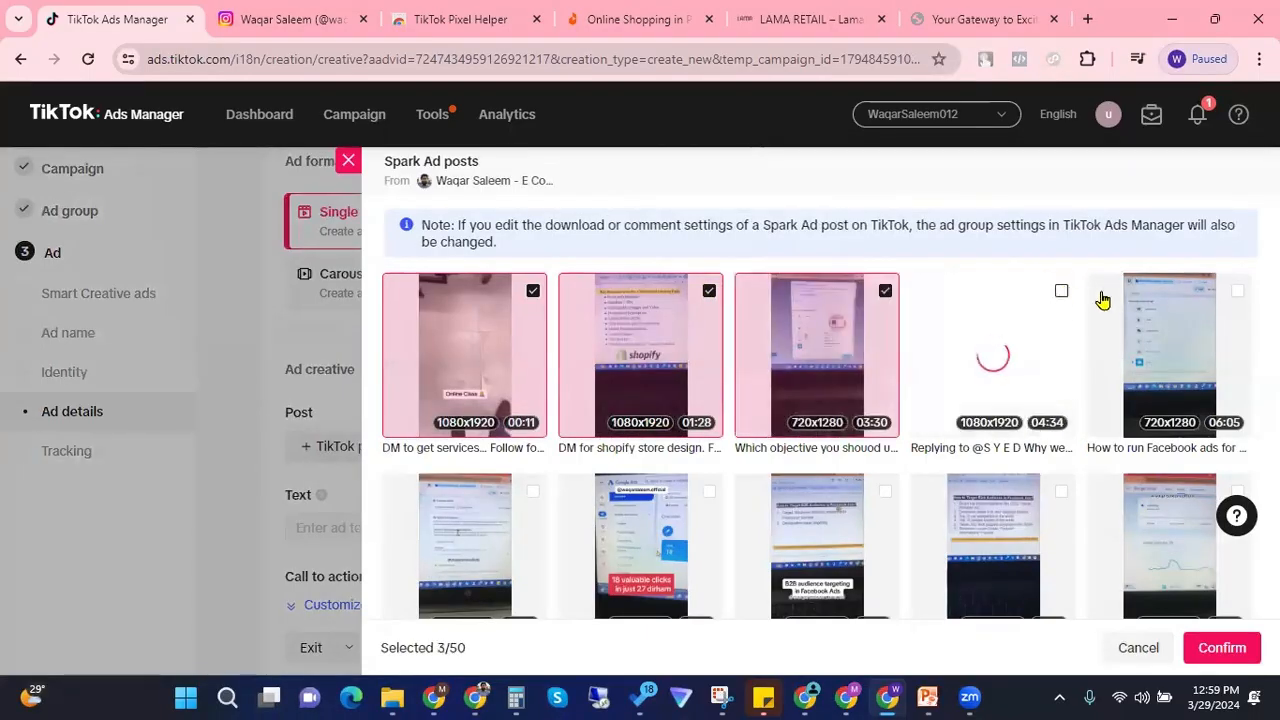
click(1232, 290)
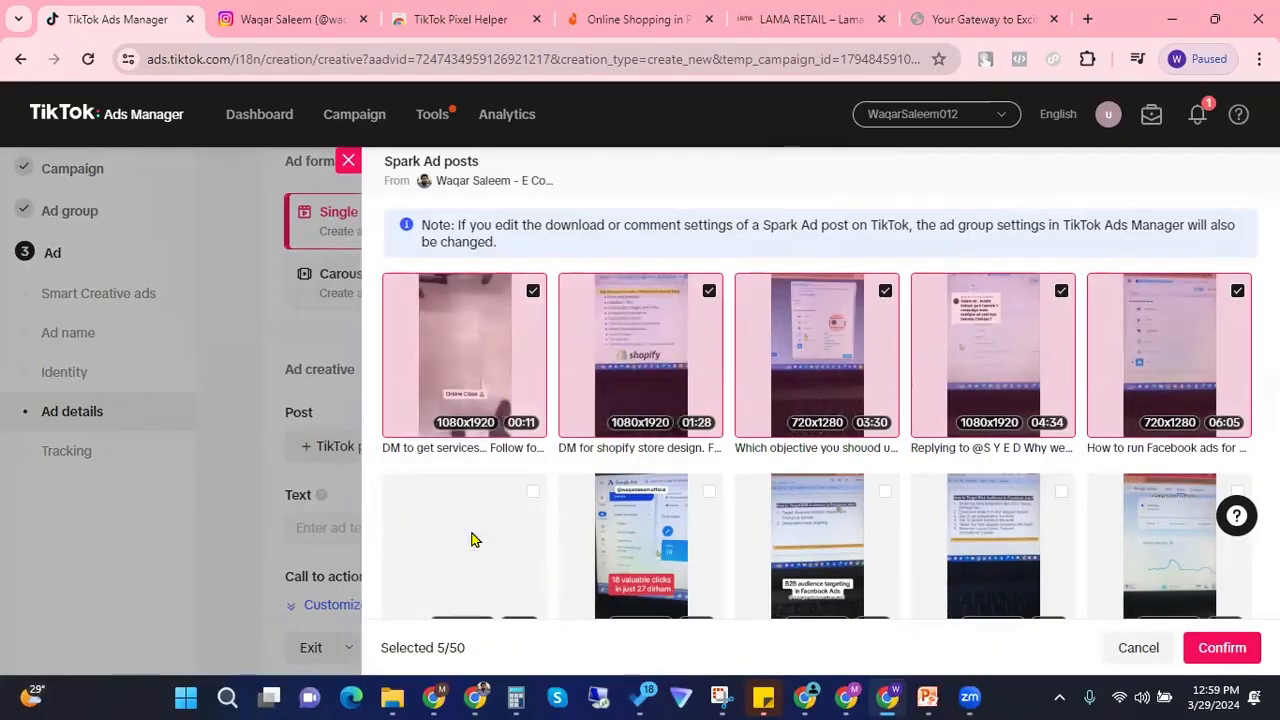
drag(419, 648, 447, 668)
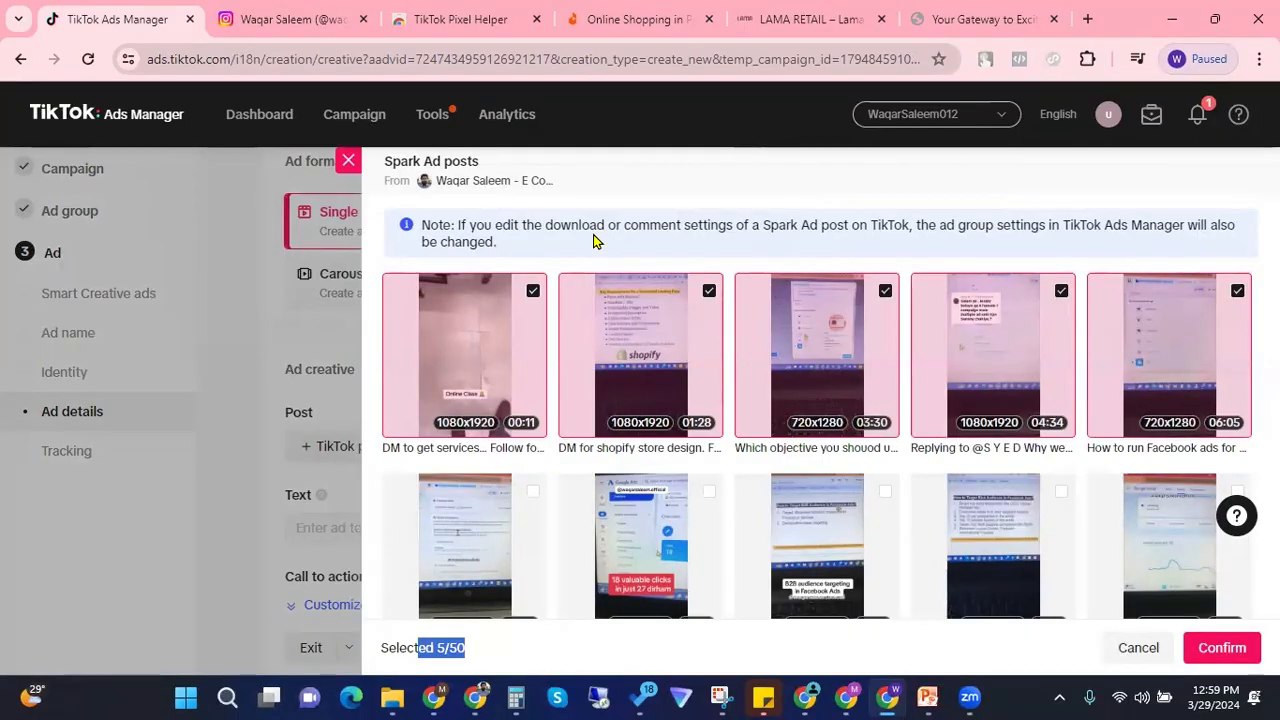
click(1138, 648)
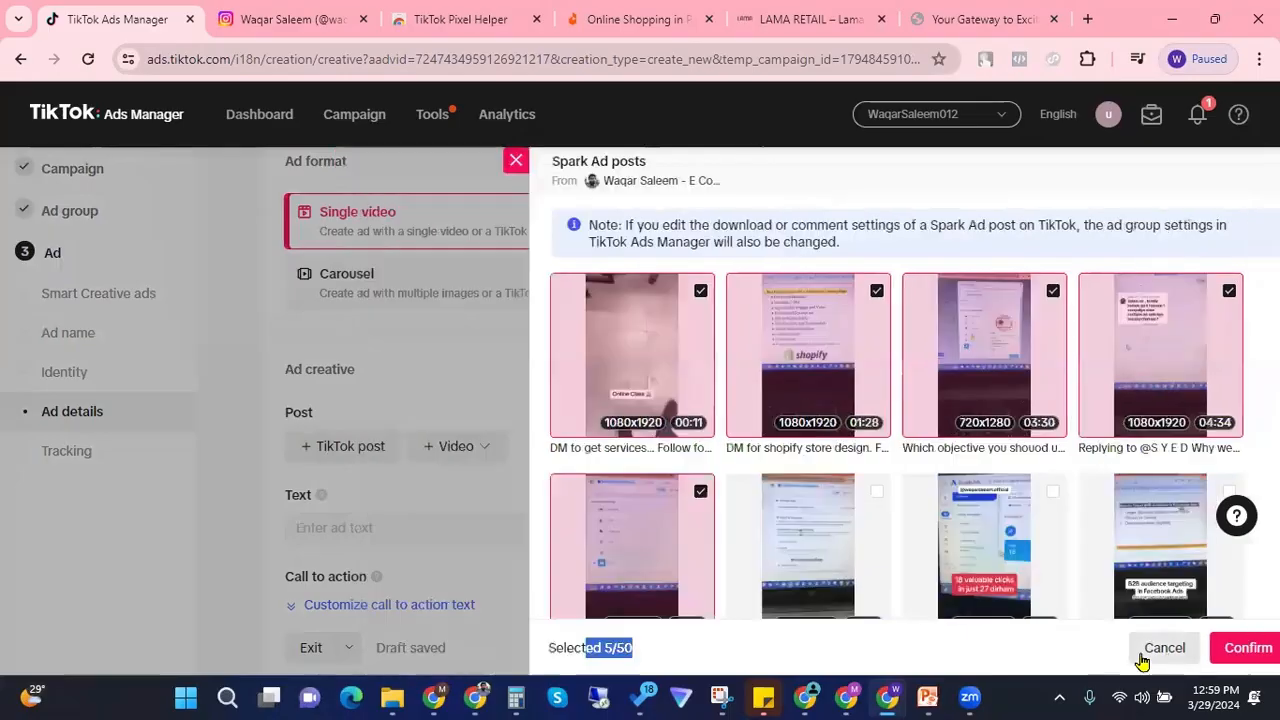
Step: Switch the Spark Ads identity to Post authorized by account, keeping Fancy Femme as the account
scroll(497, 378, up, 6)
scroll(487, 374, down, 2)
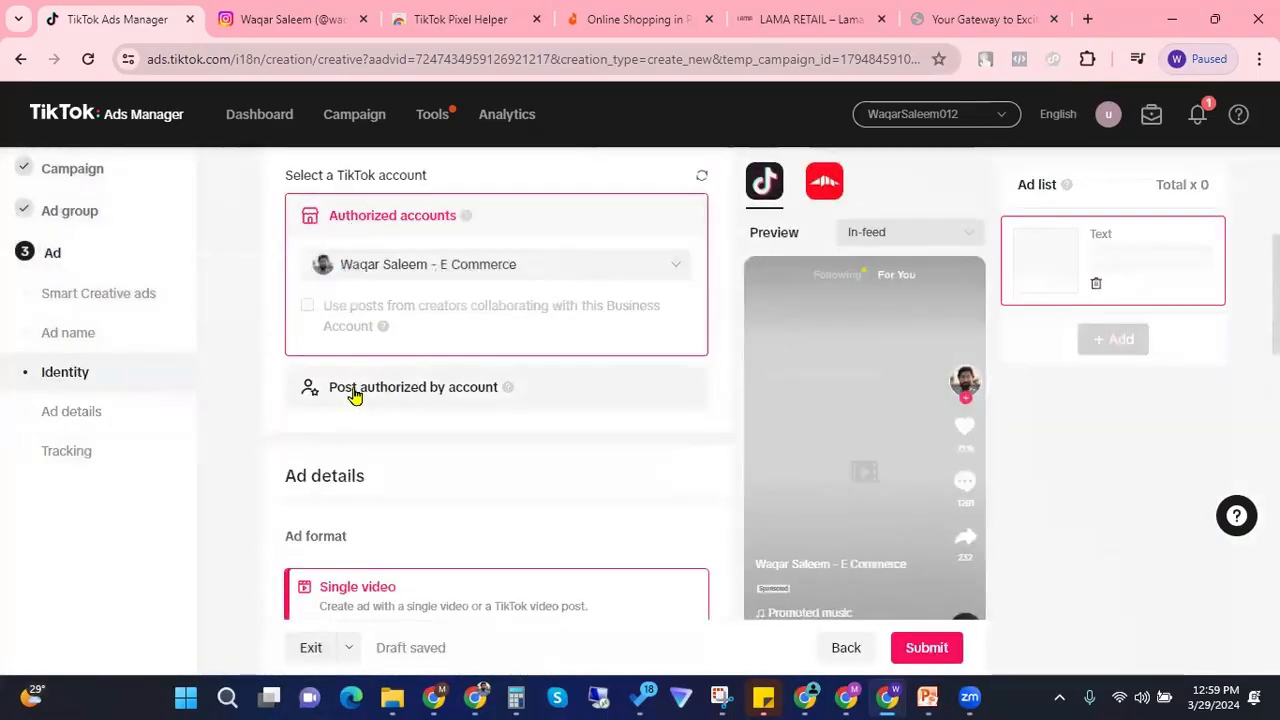
click(409, 397)
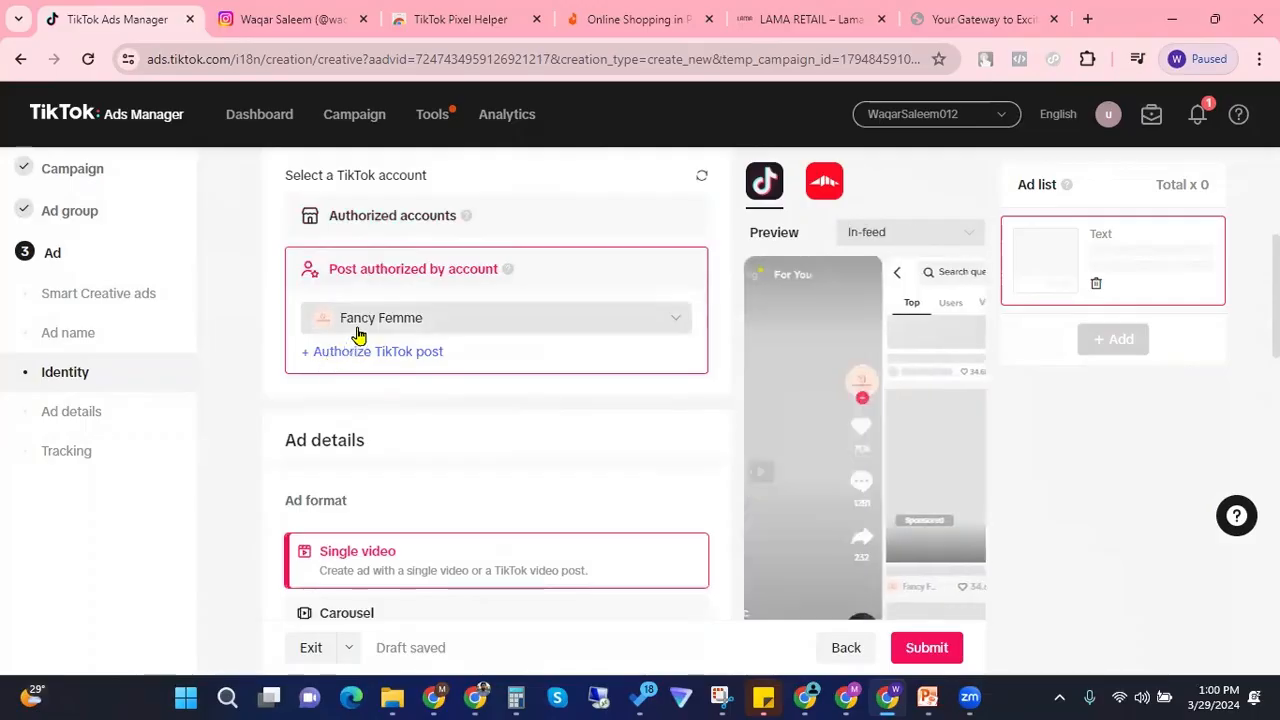
click(437, 323)
click(437, 322)
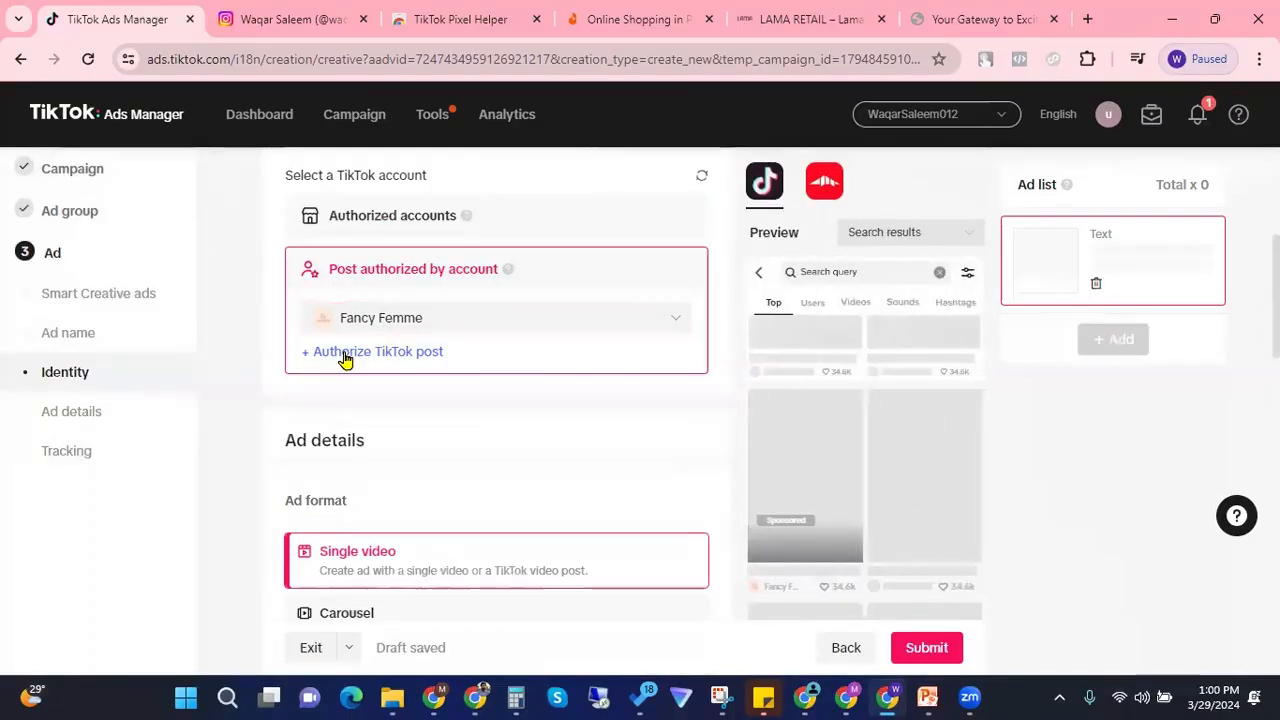
click(344, 355)
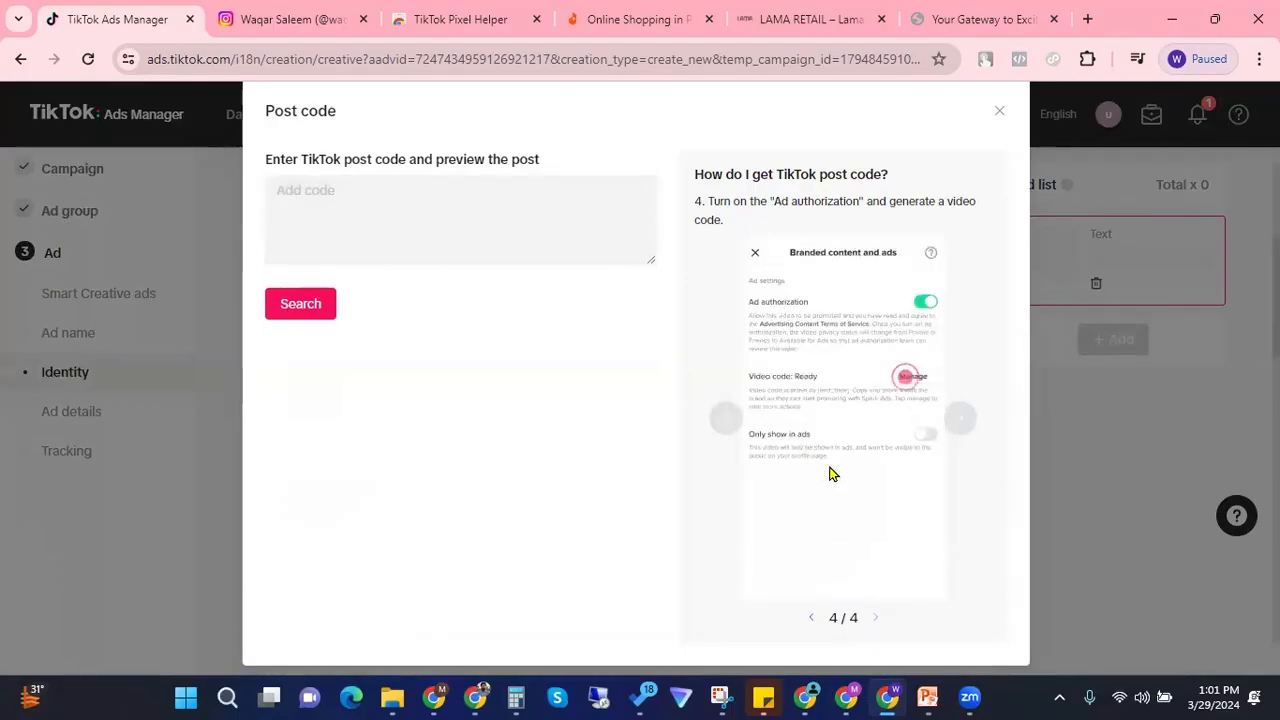
click(297, 207)
right_click(297, 207)
click(294, 191)
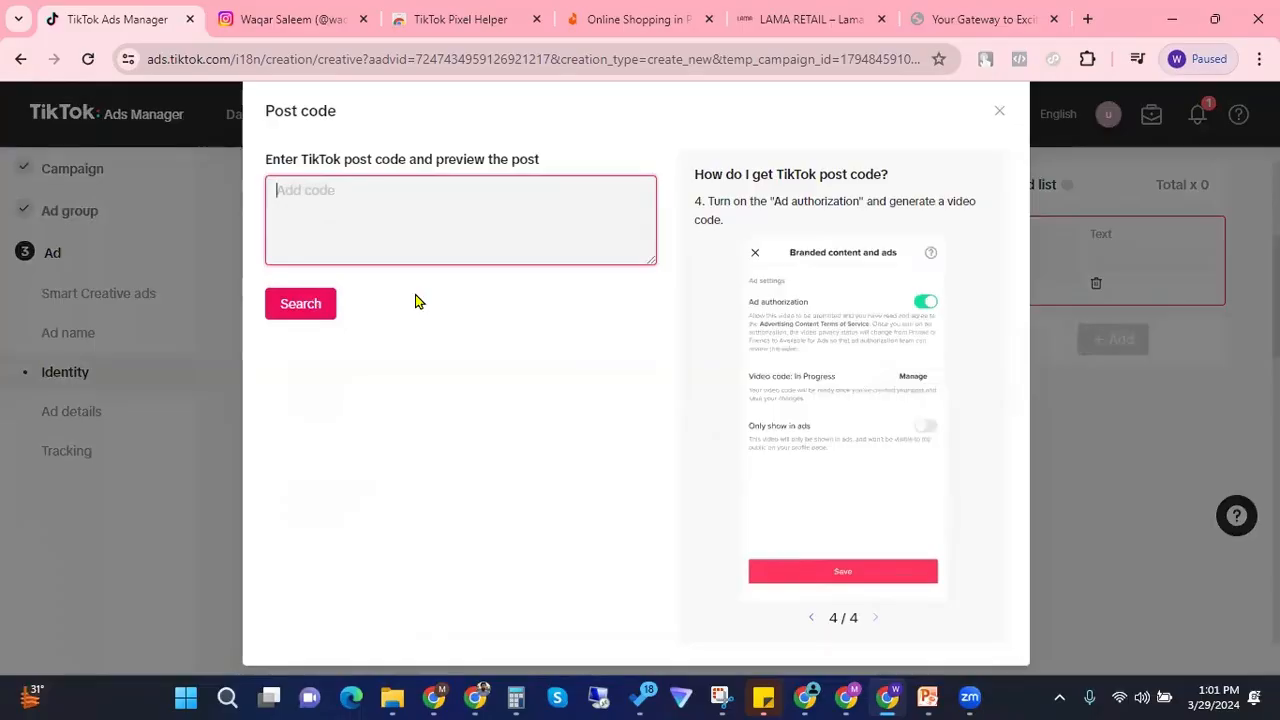
click(999, 111)
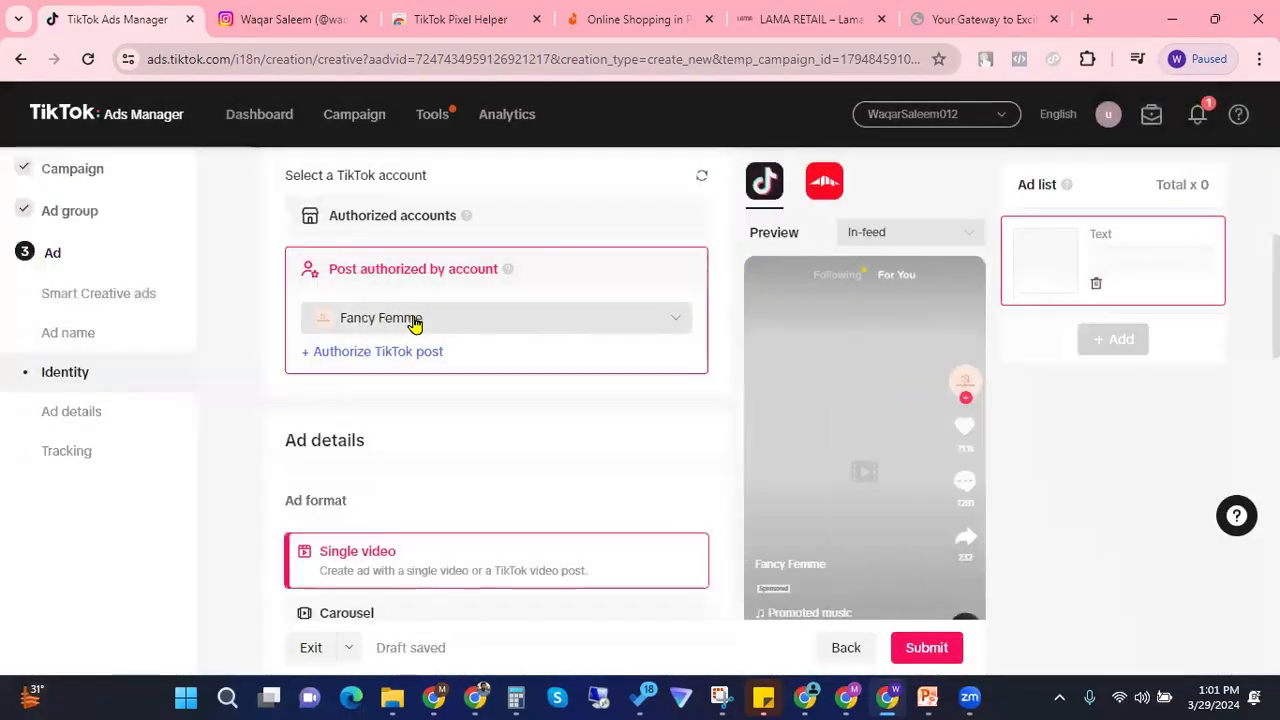
Step: Add Fancy Femme's authorized "2 Pc Fancy Dresses" TikTok post as the creative for the single video ad
click(486, 315)
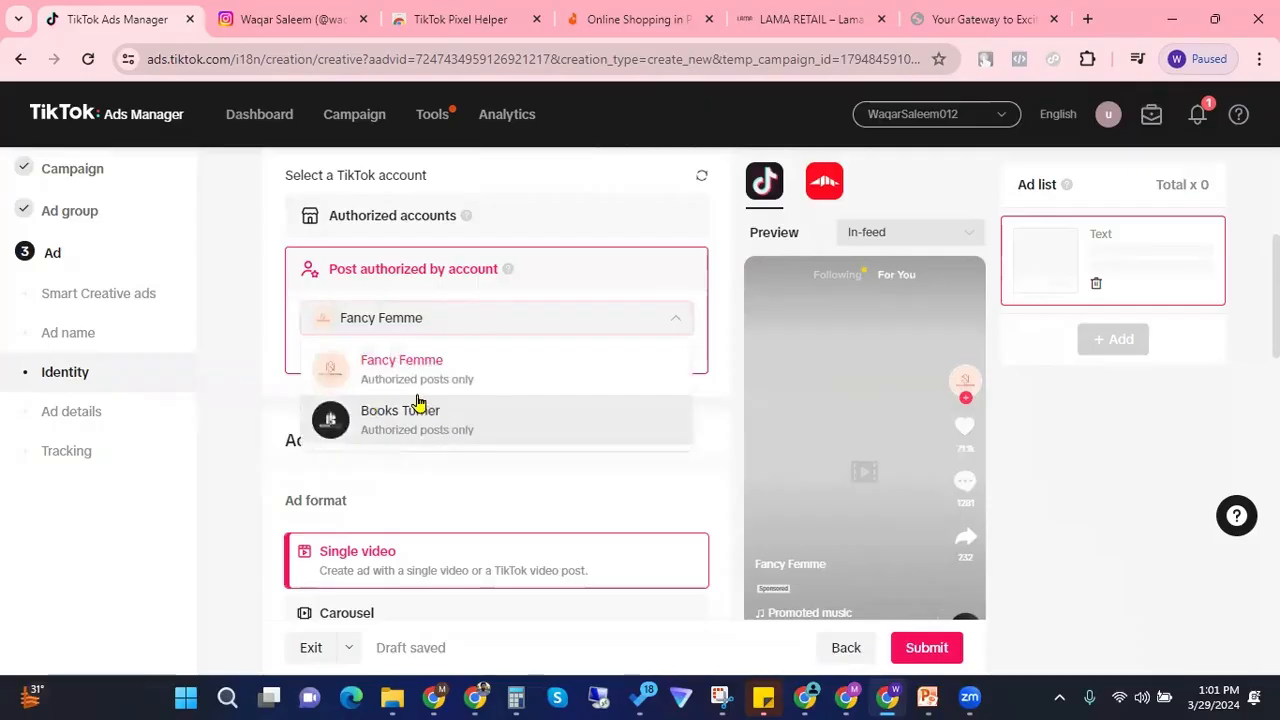
click(232, 394)
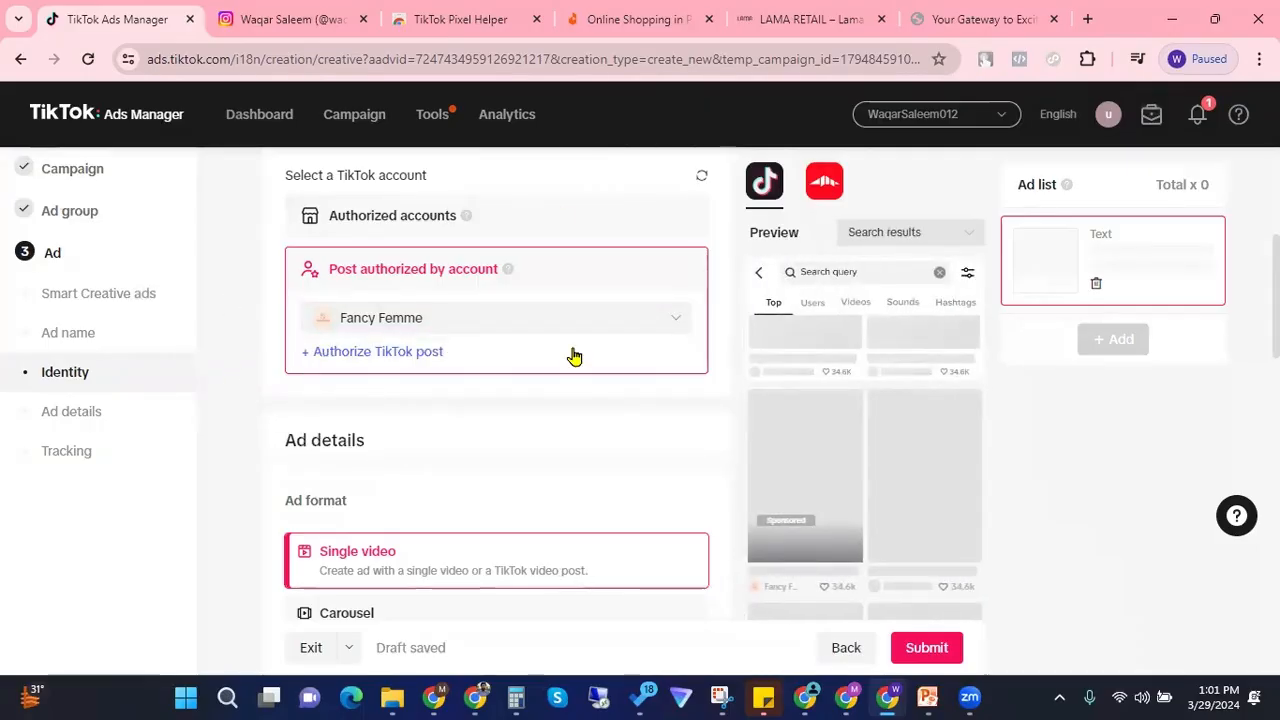
scroll(516, 354, down, 2)
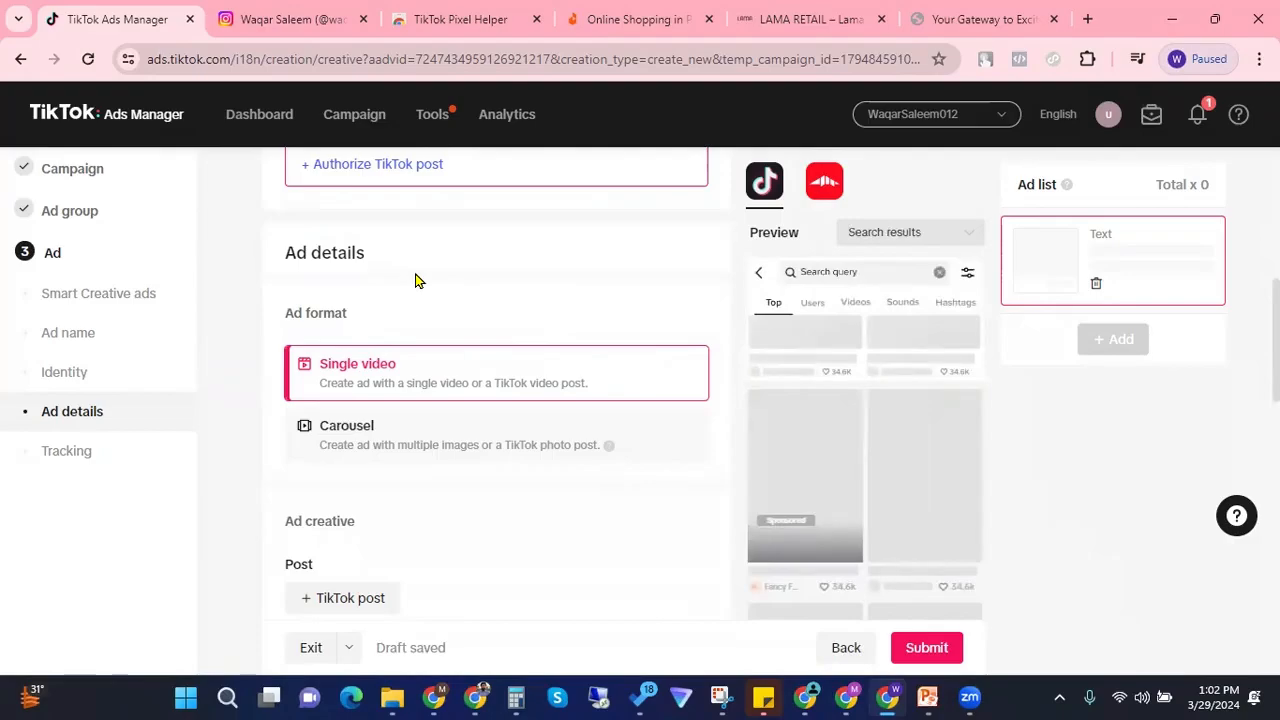
scroll(397, 370, down, 2)
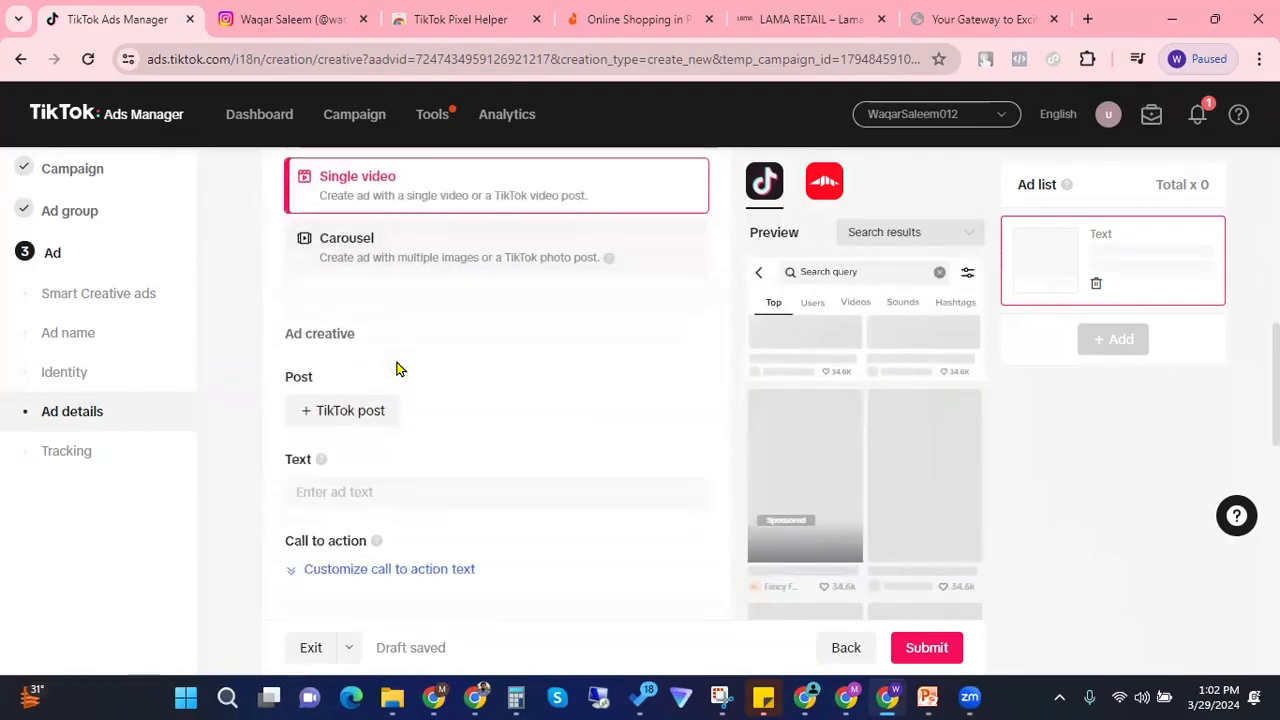
click(343, 411)
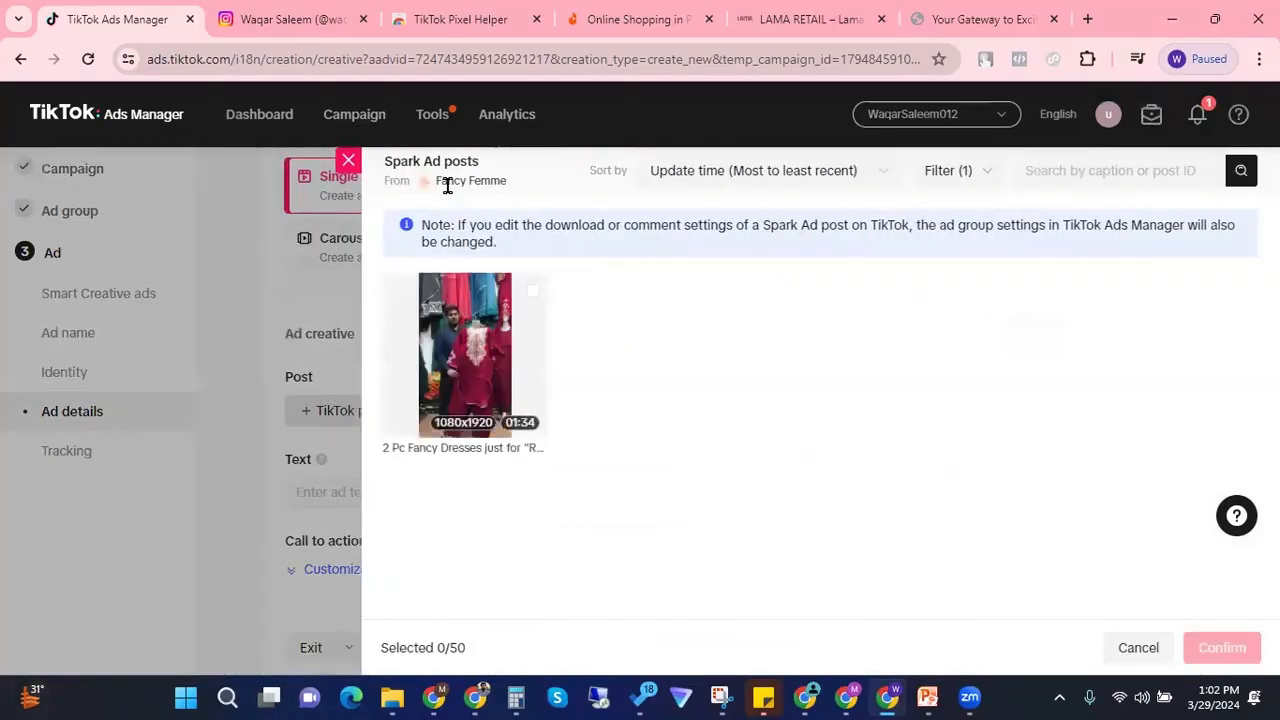
drag(440, 180, 519, 193)
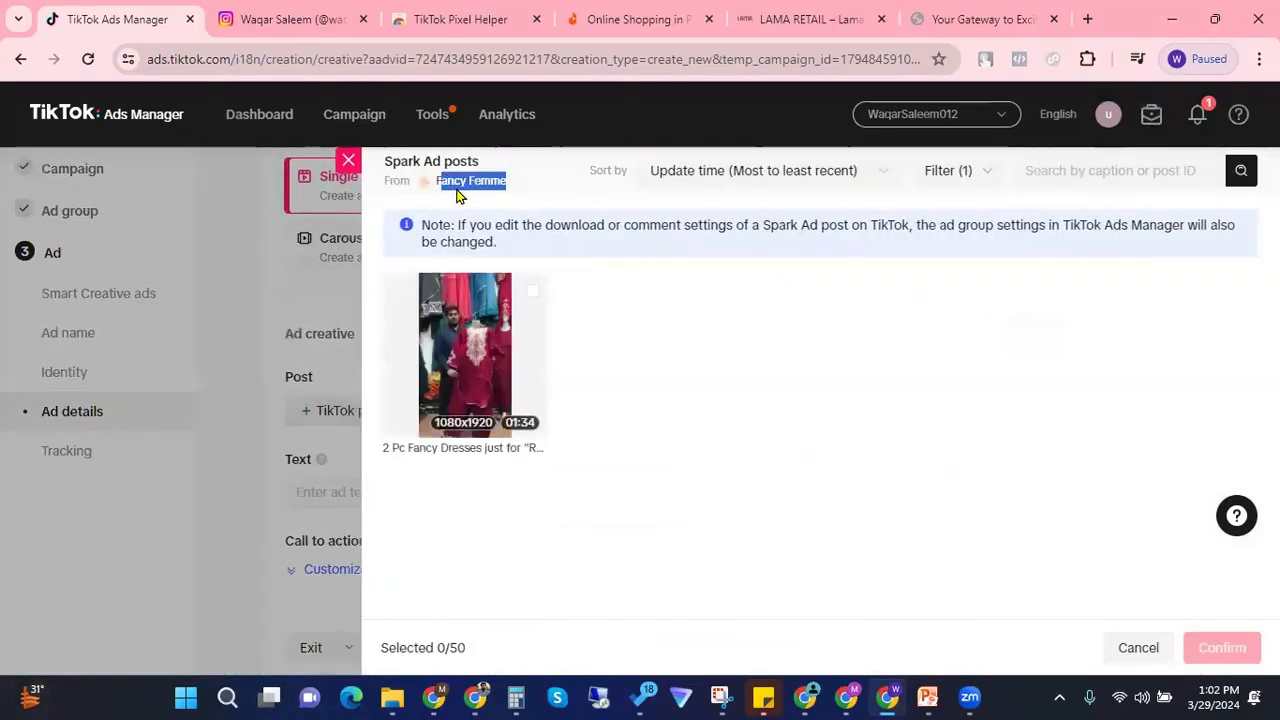
click(454, 336)
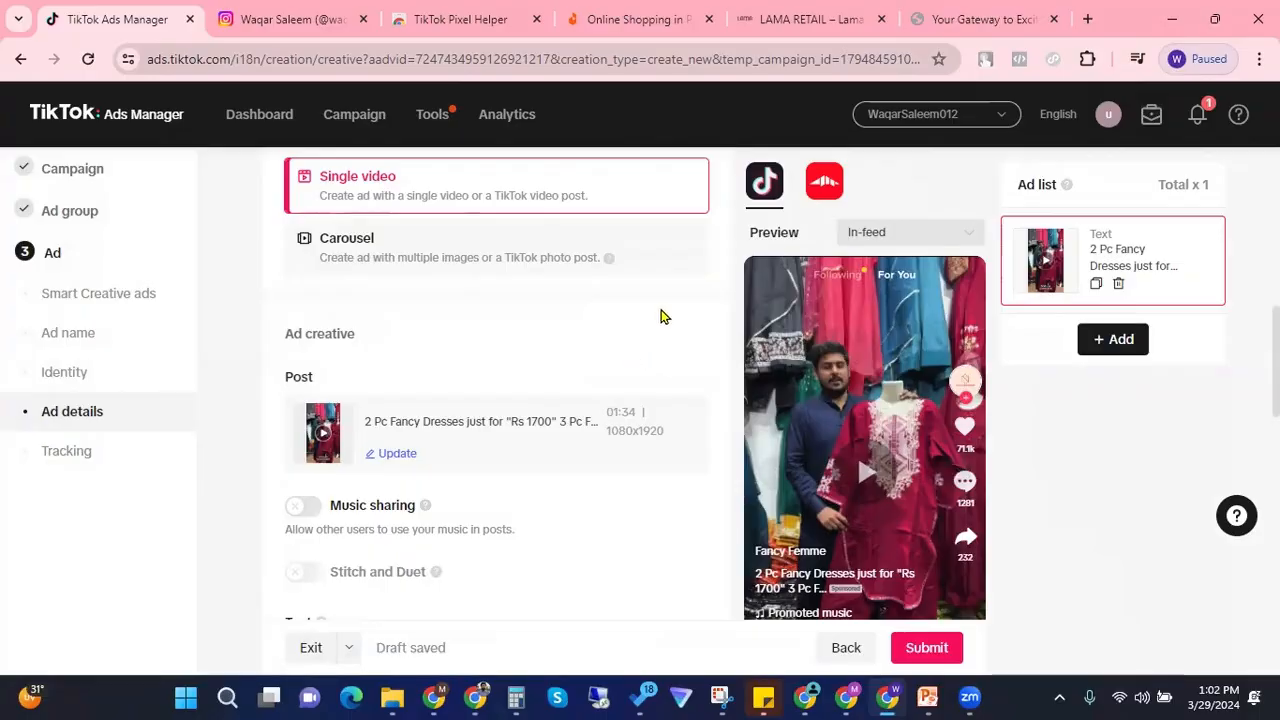
scroll(640, 318, down, 2)
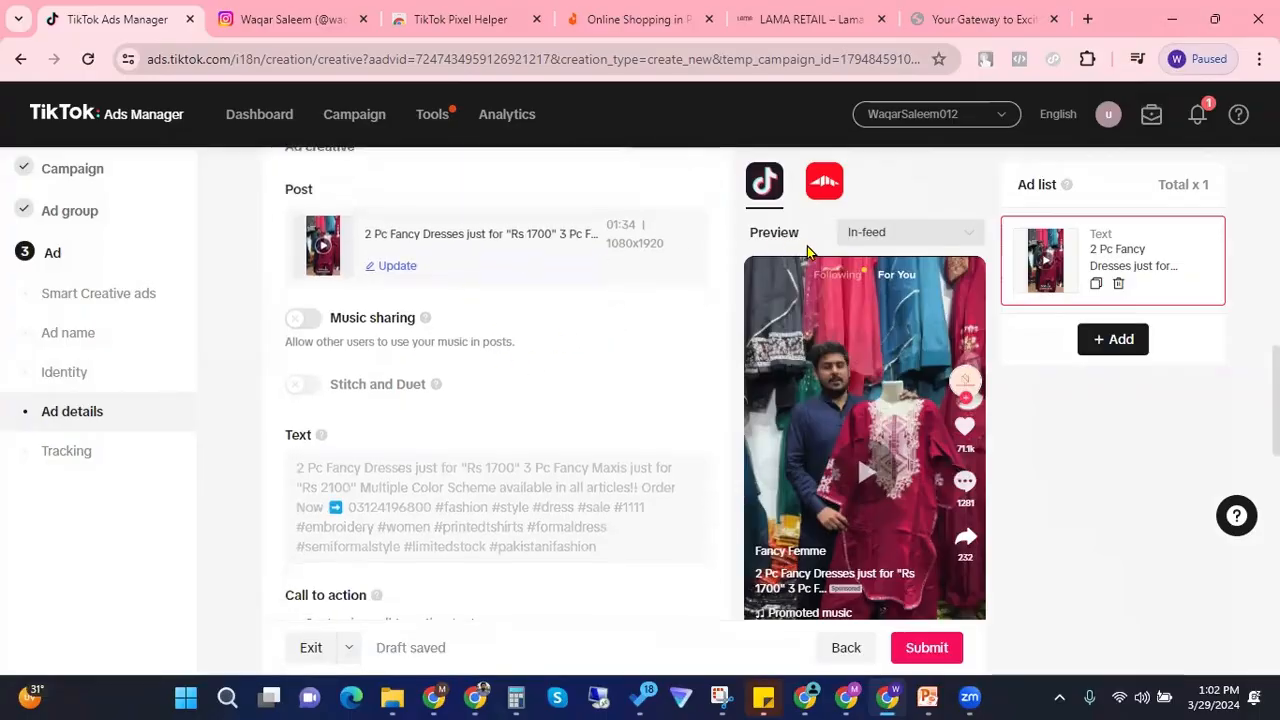
scroll(443, 346, down, 2)
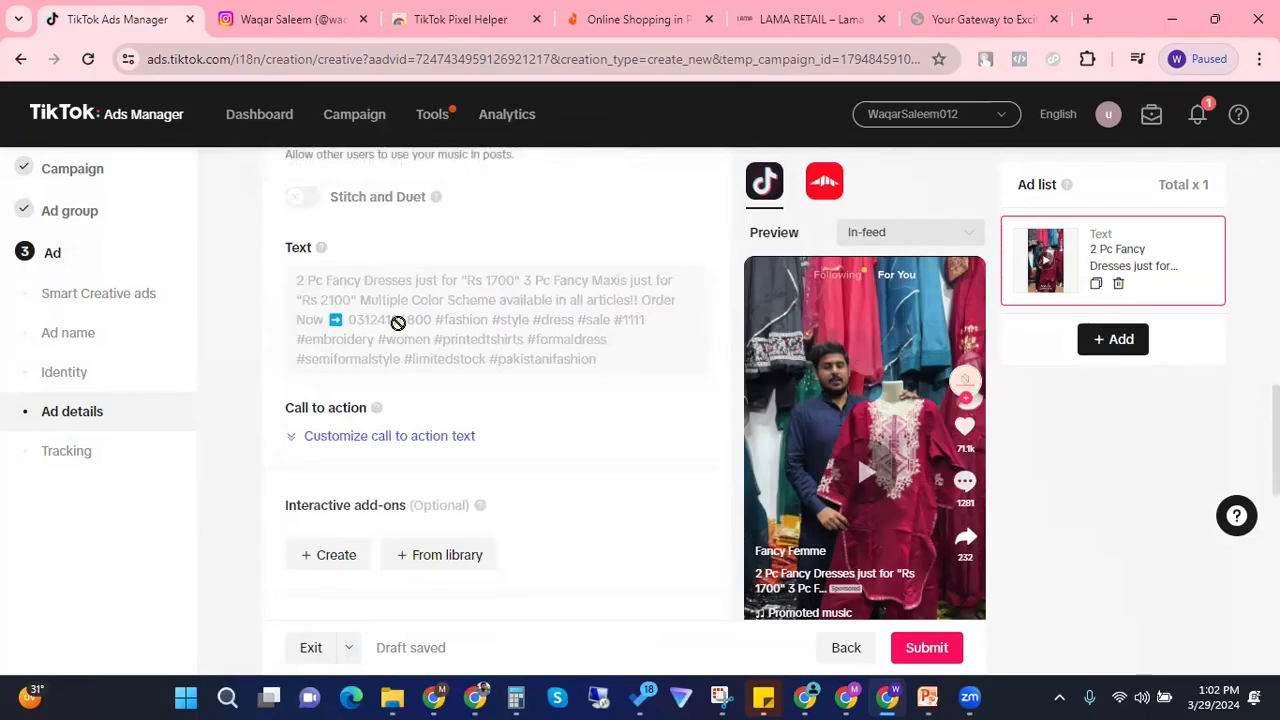
scroll(398, 322, down, 2)
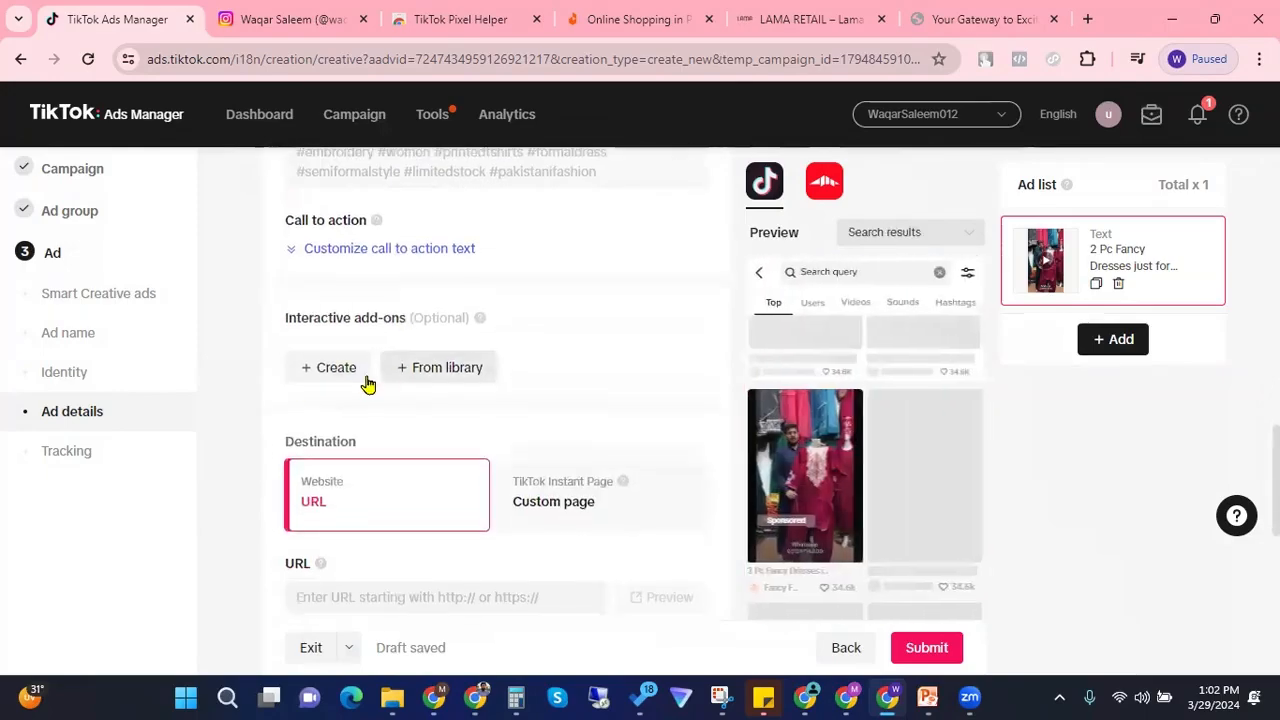
scroll(297, 360, down, 1)
scroll(305, 348, down, 1)
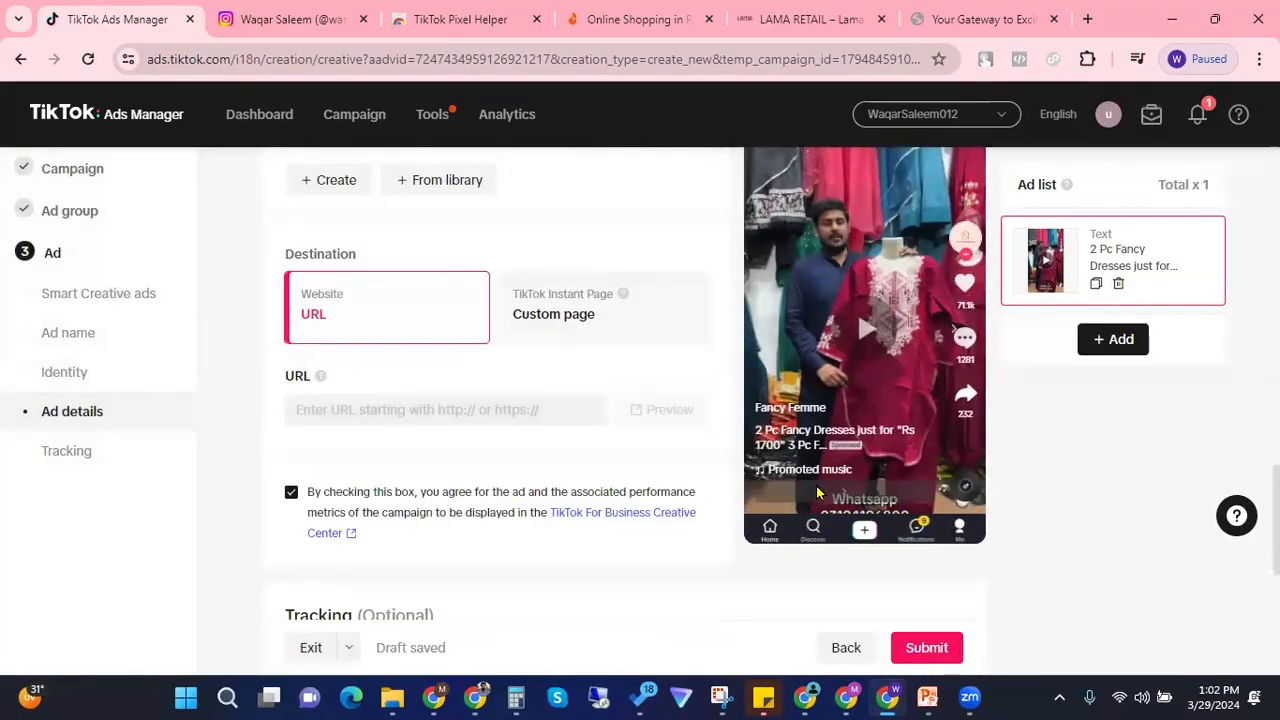
click(363, 410)
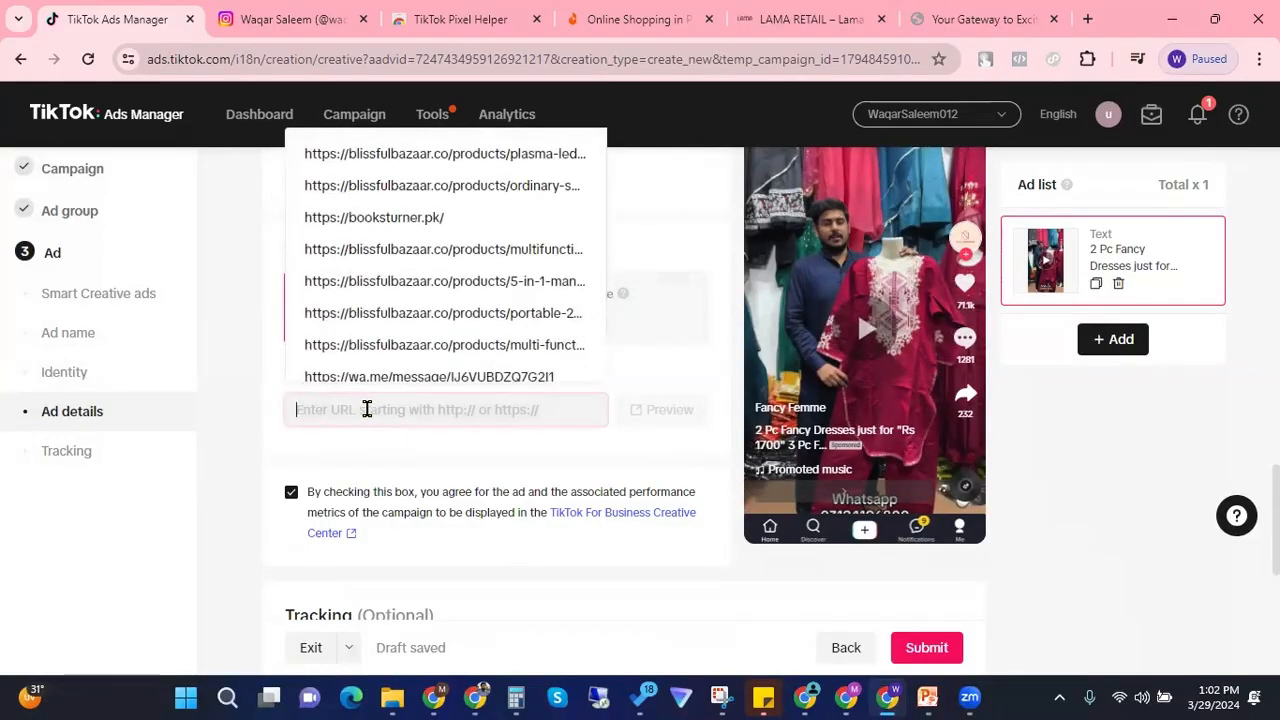
click(965, 16)
click(391, 63)
key(ctrl+c)
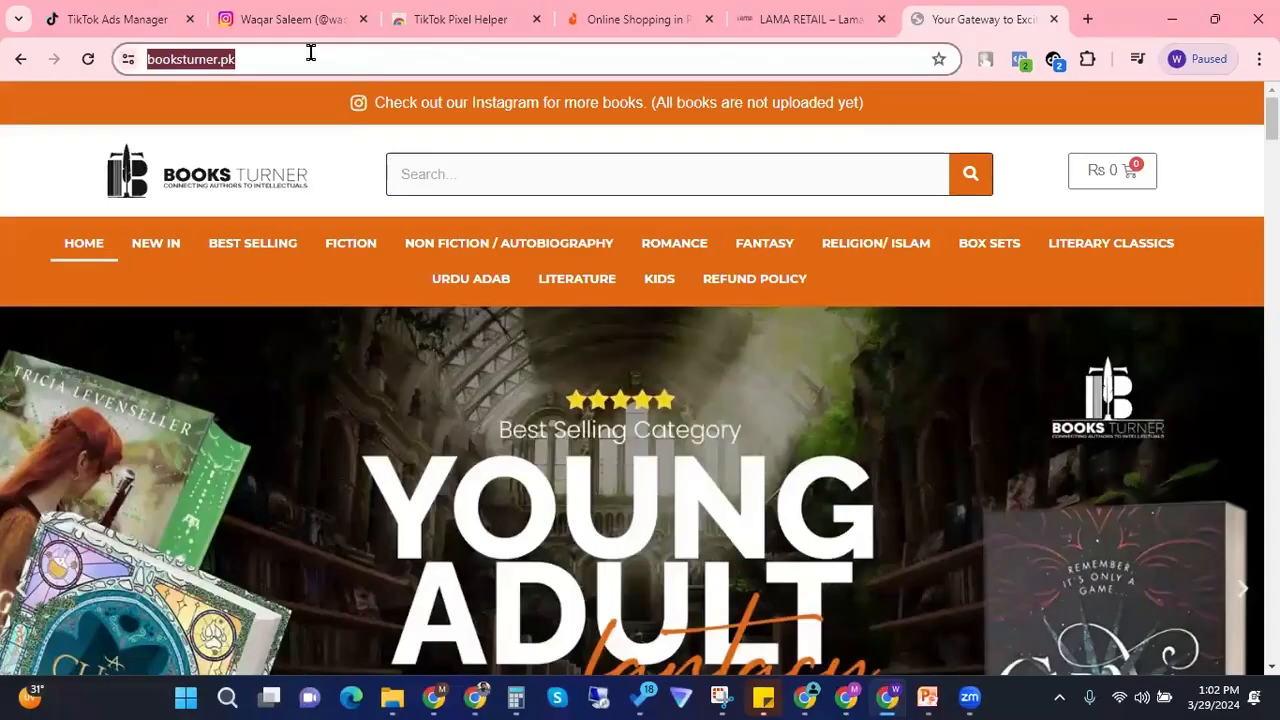
click(137, 15)
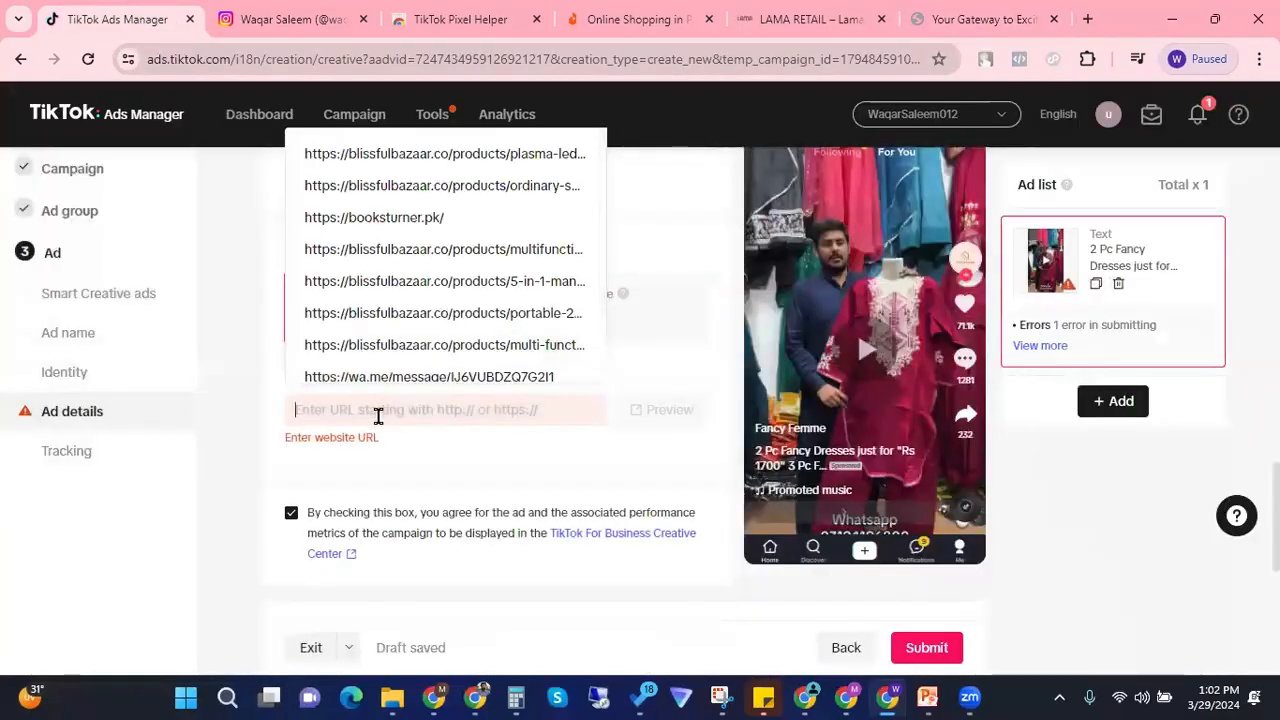
key(ctrl+v)
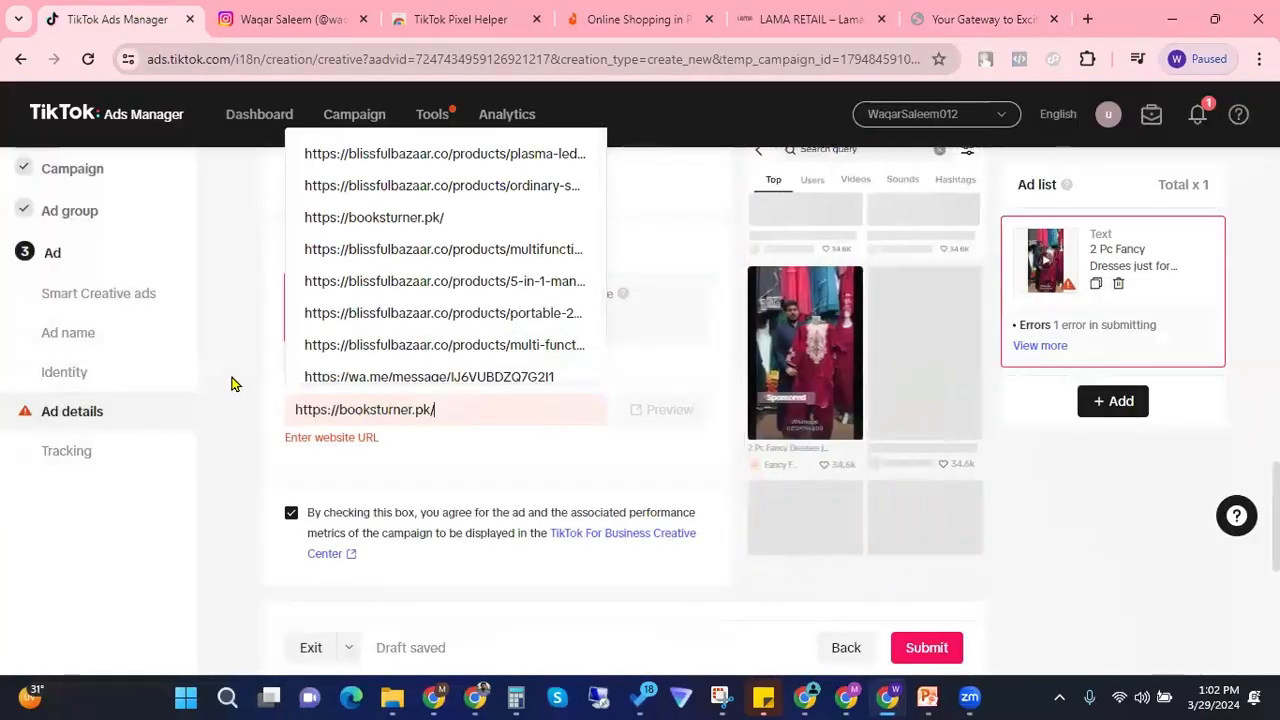
click(232, 384)
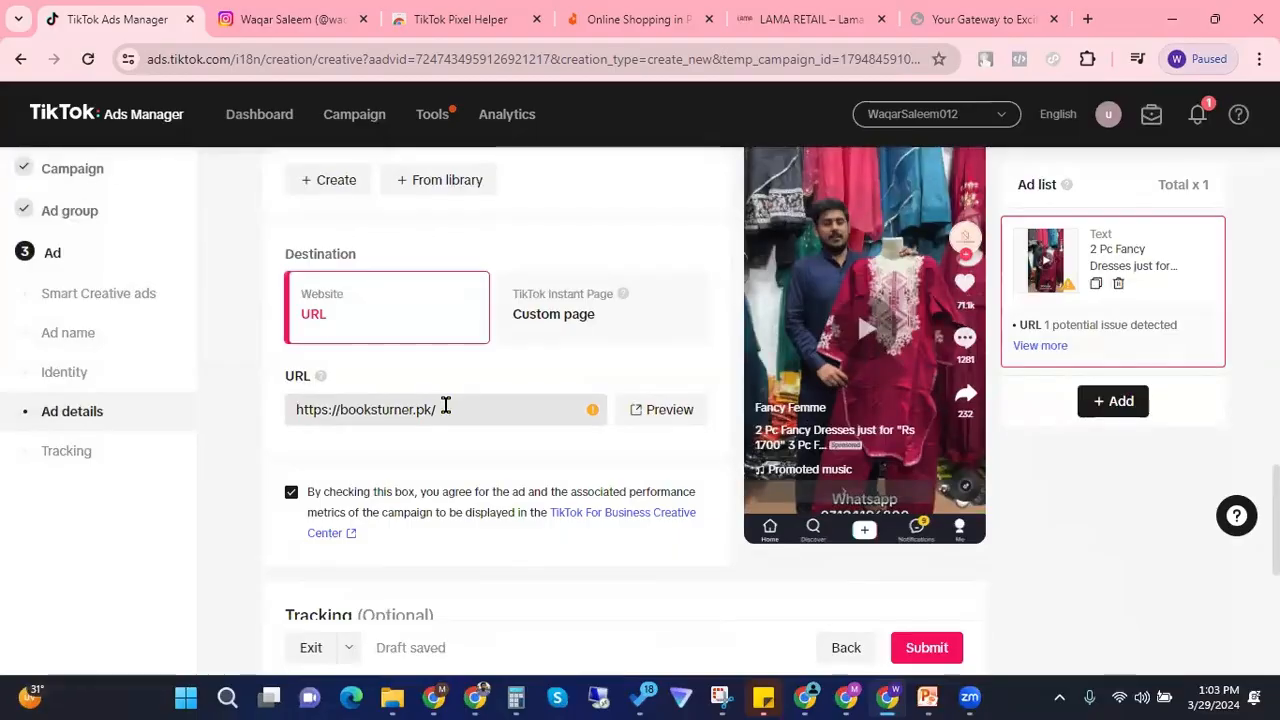
Step: Review the ad setup, including the optional tracking settings, destination, ad name and Spark Ads identity
scroll(470, 397, down, 1)
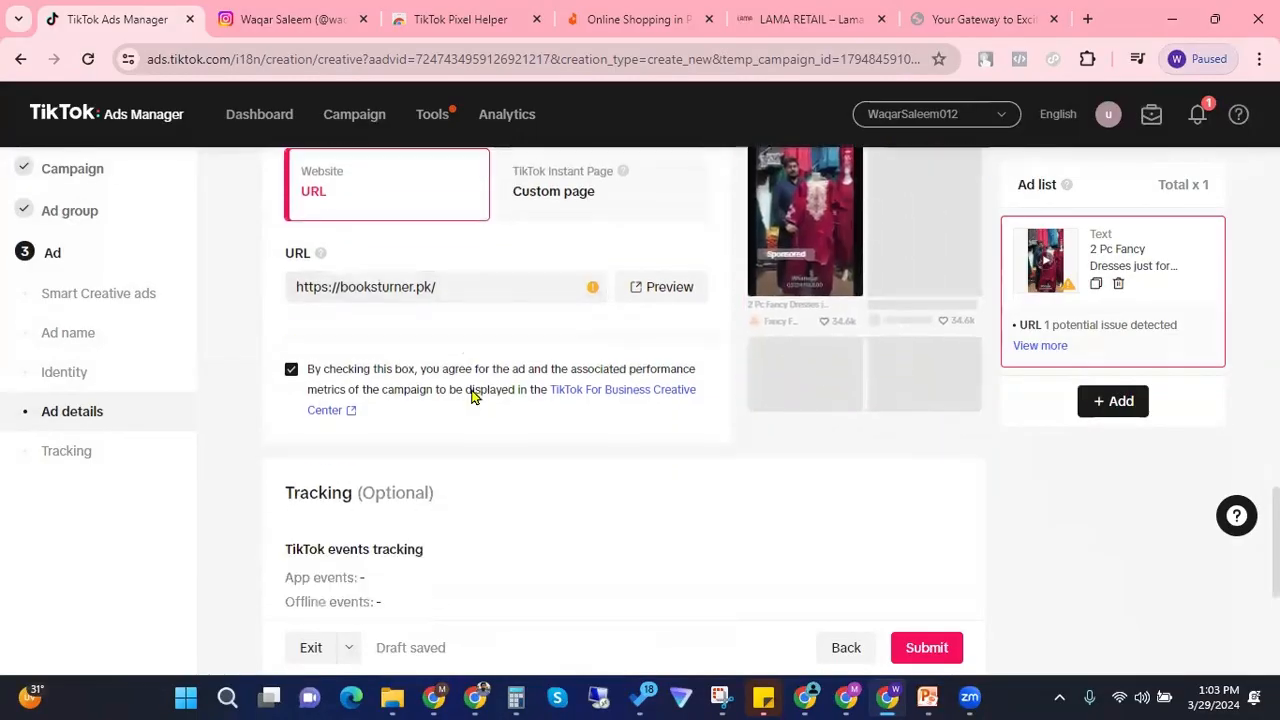
scroll(480, 392, down, 3)
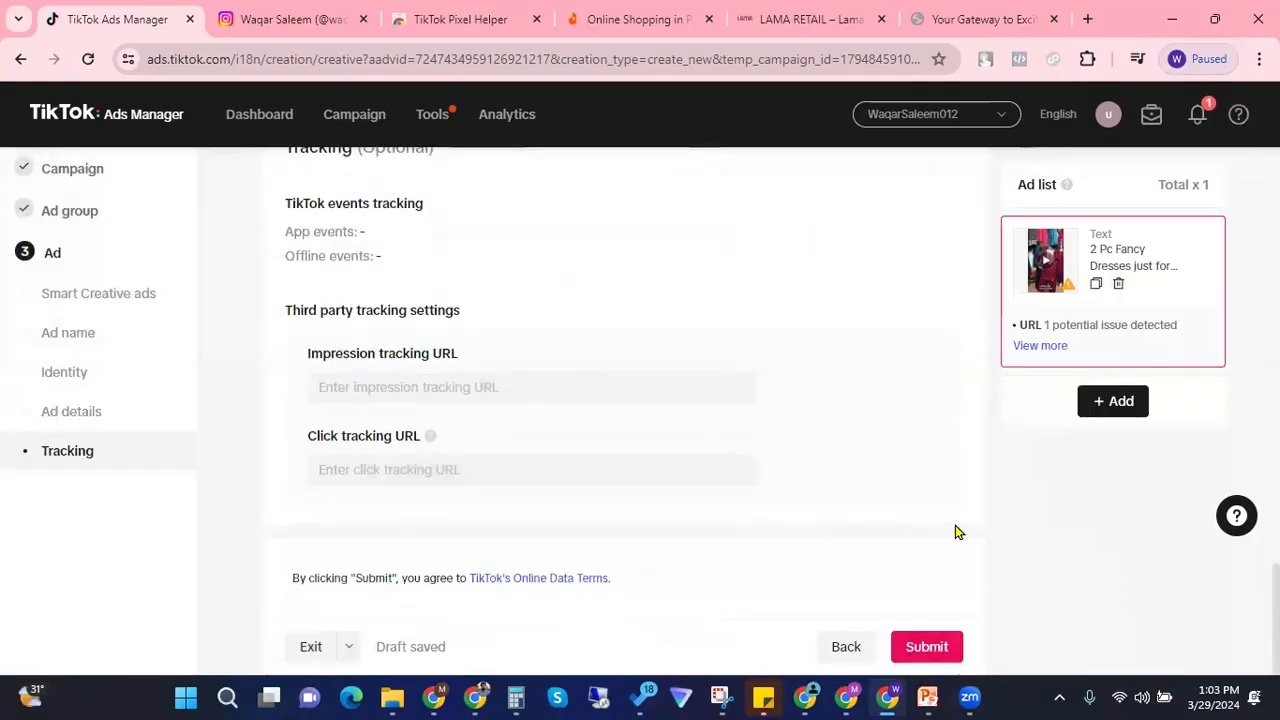
scroll(535, 435, up, 2)
scroll(535, 435, up, 4)
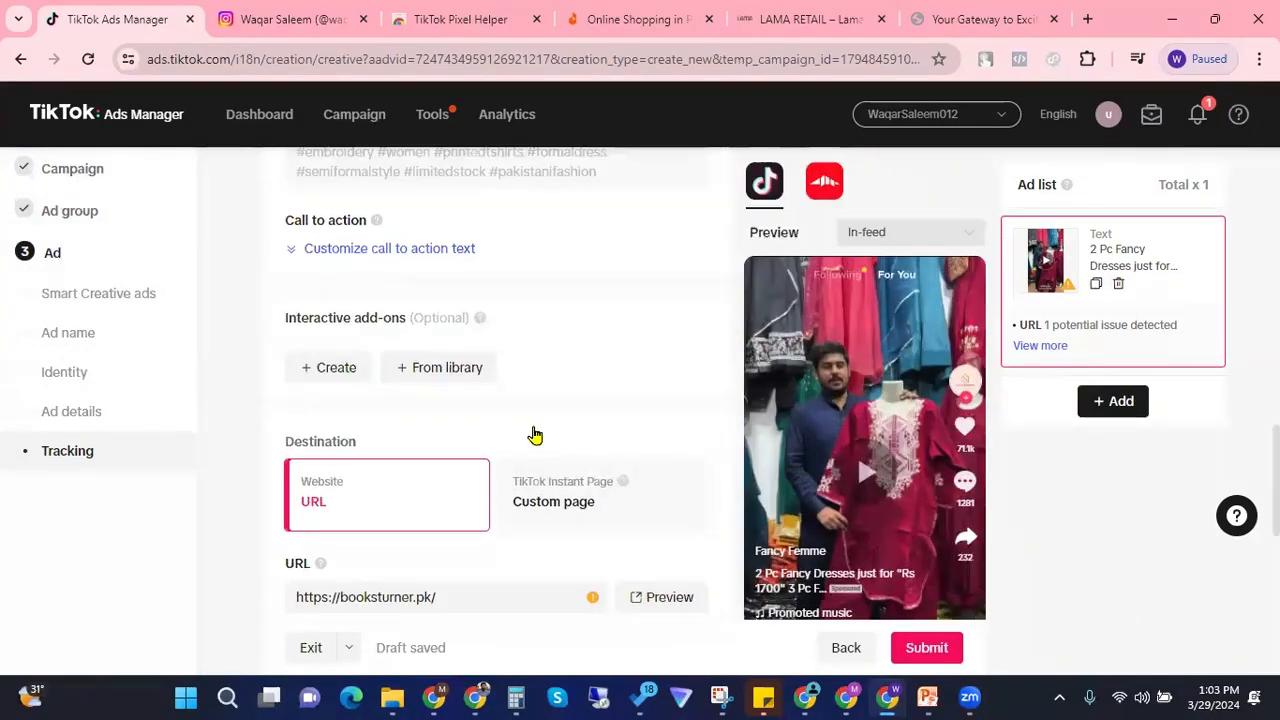
scroll(535, 435, up, 10)
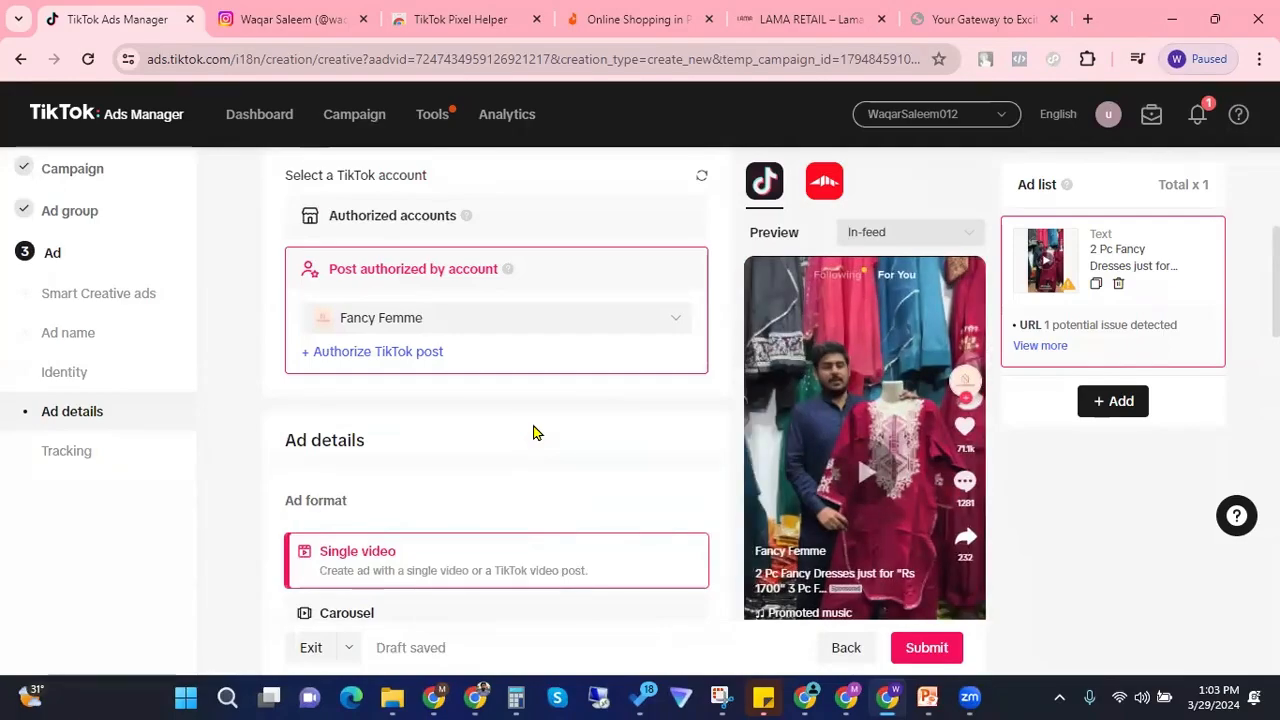
scroll(533, 430, up, 2)
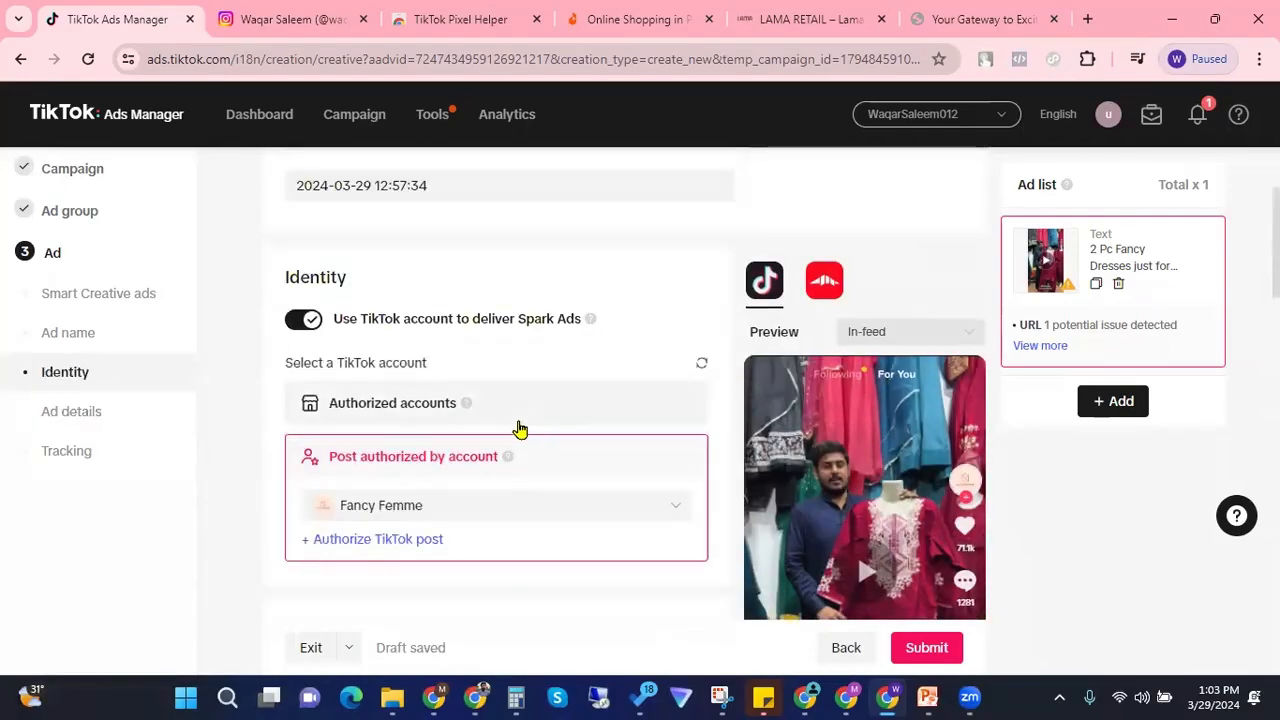
scroll(423, 349, up, 2)
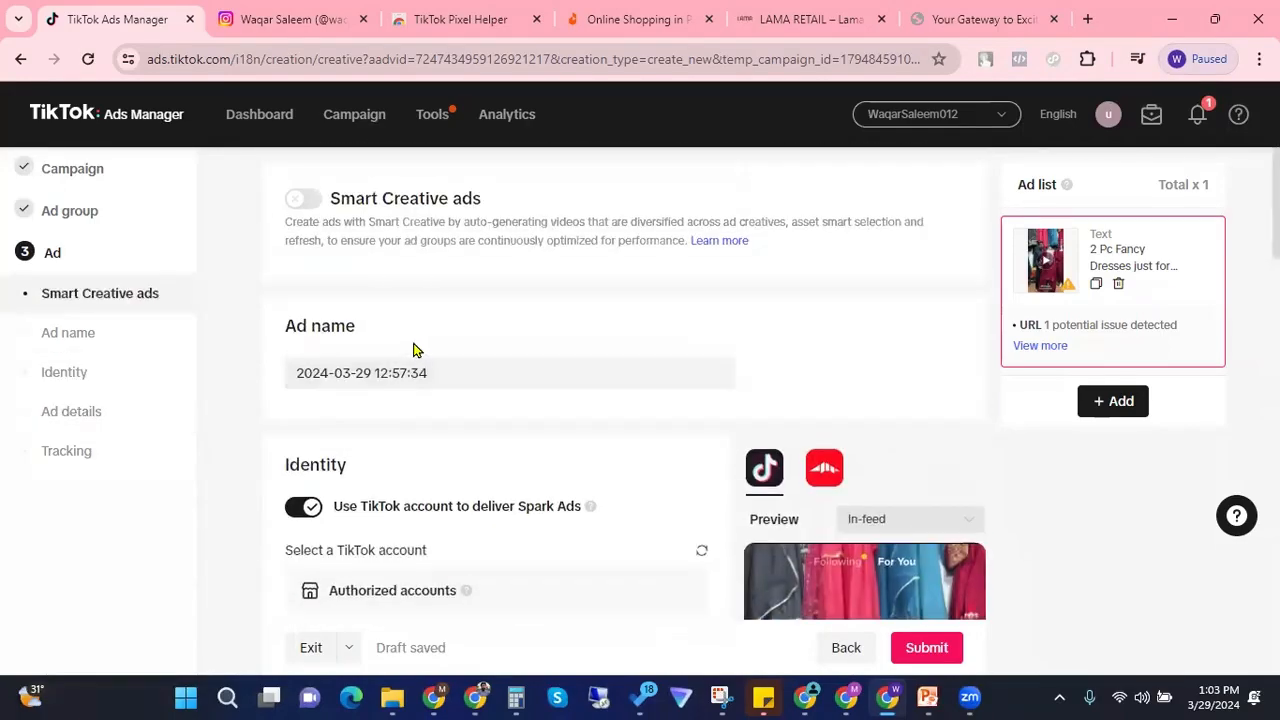
scroll(414, 349, down, 3)
scroll(414, 323, down, 1)
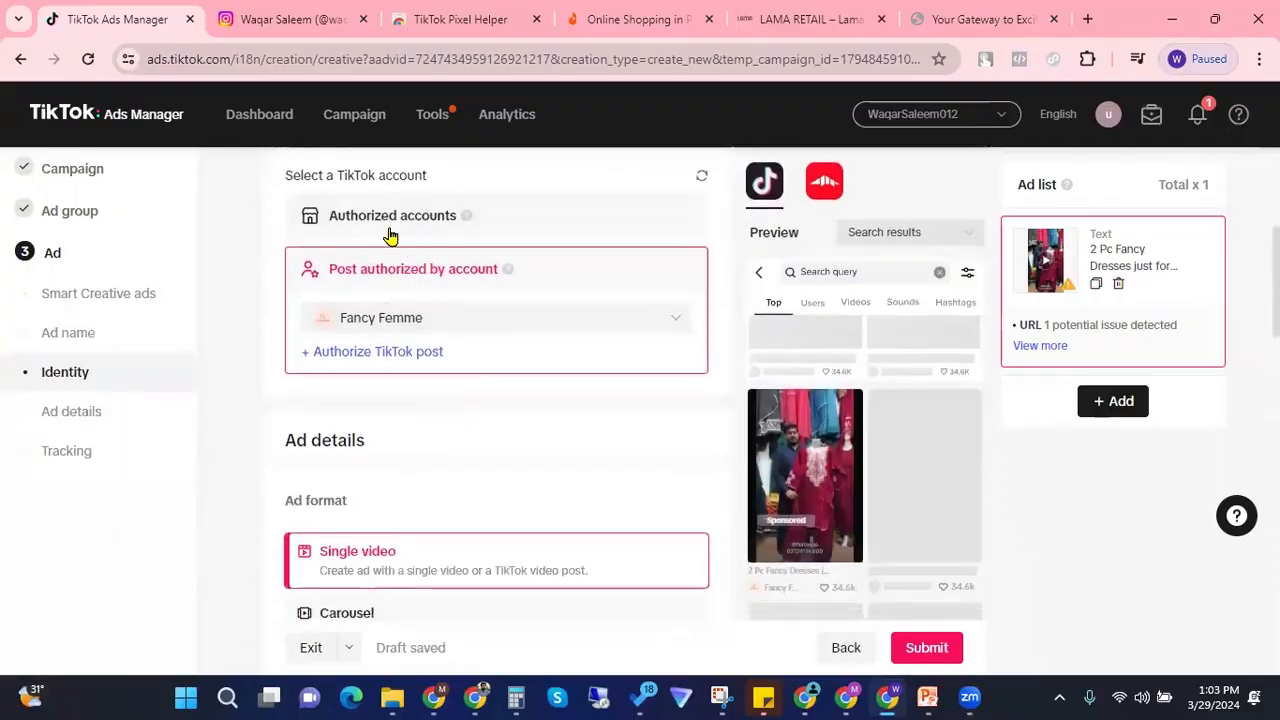